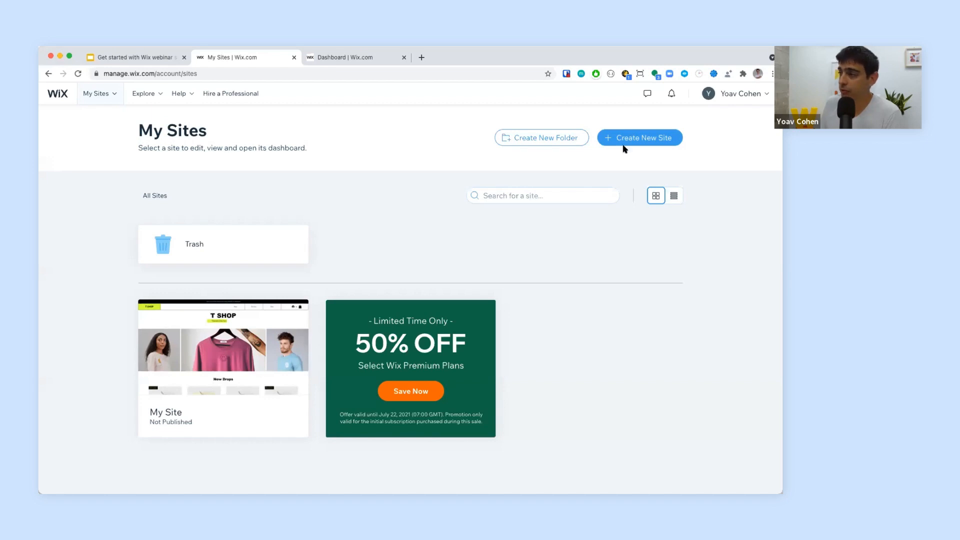
Step: Start creating a new site from the existing site's dashboard and choose Business as the kind of website
click(348, 58)
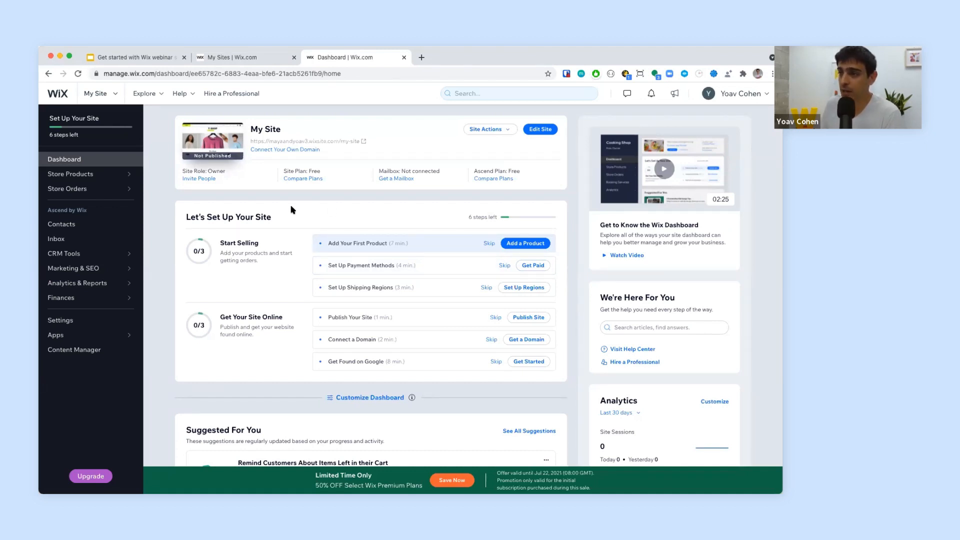
click(500, 131)
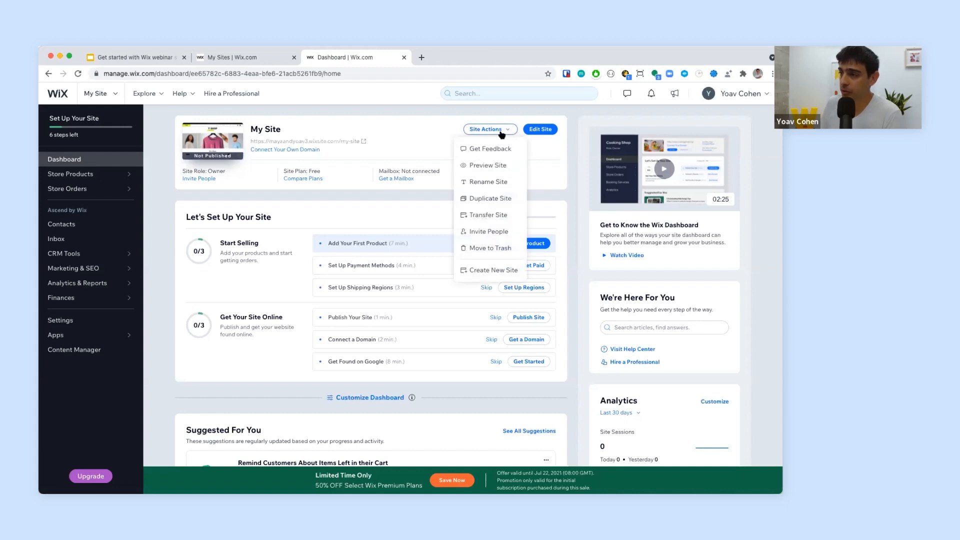
click(478, 273)
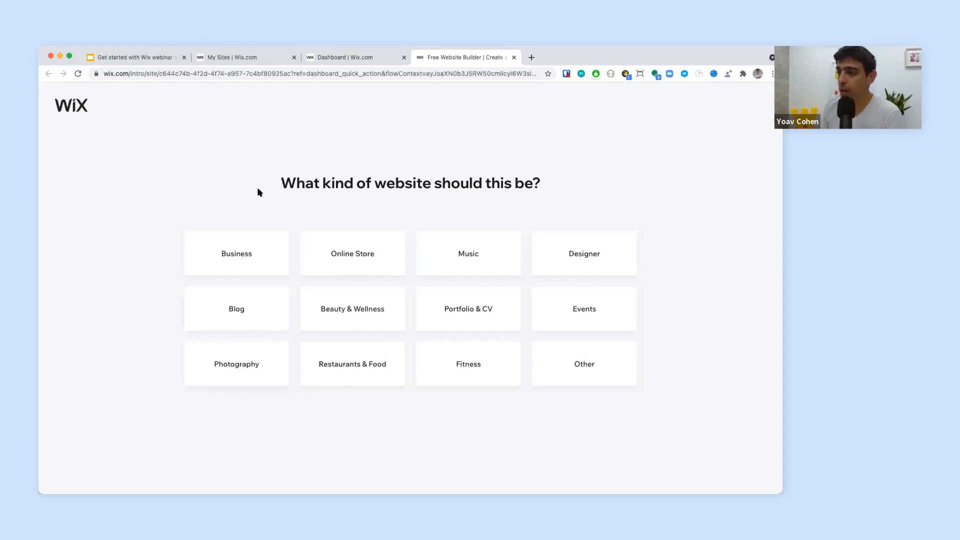
click(229, 248)
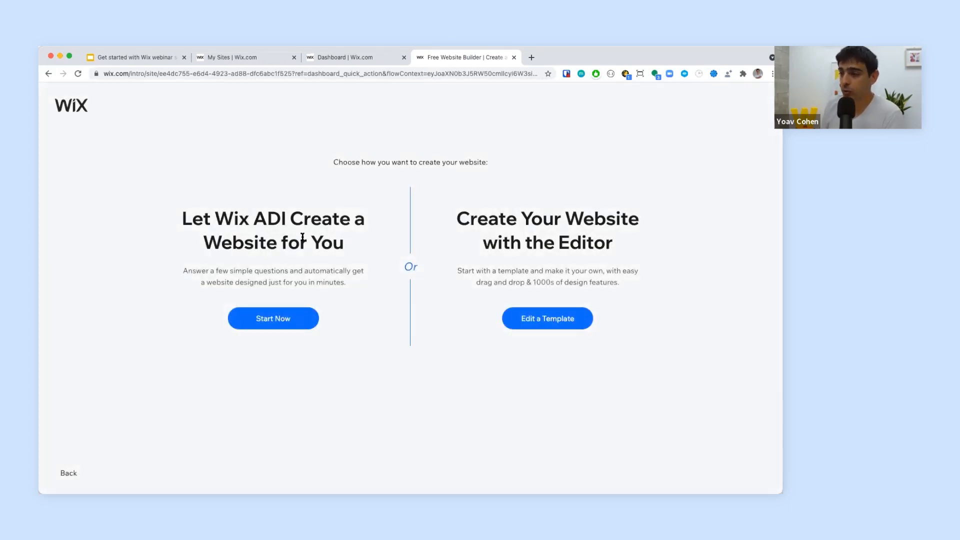
Step: Choose to create the website with the Editor, starting from a template
drag(250, 224, 290, 224)
click(376, 239)
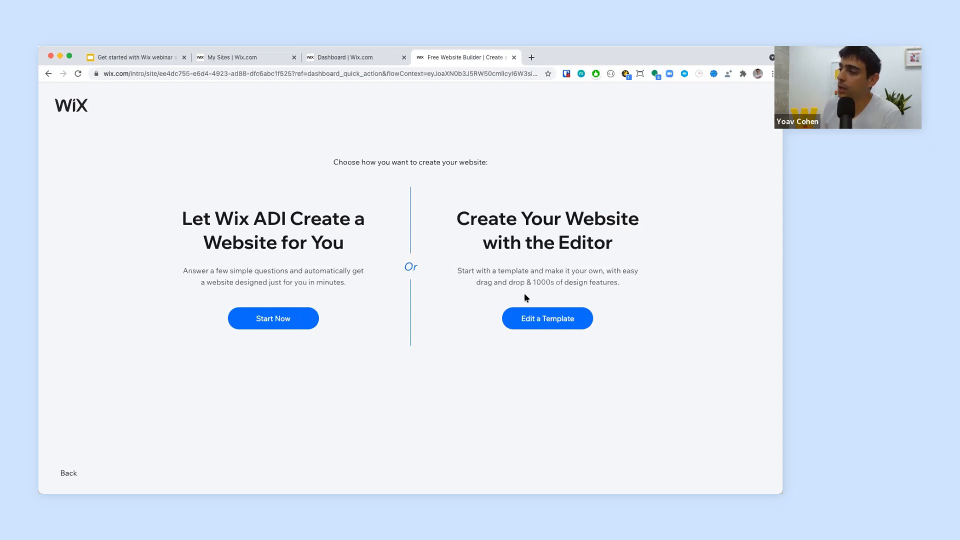
click(543, 317)
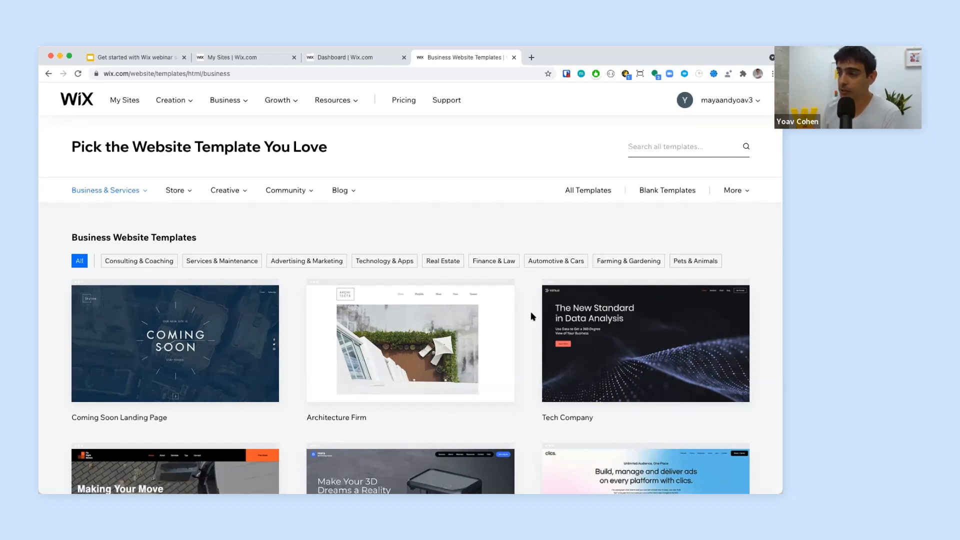
Step: Preview the Architecture Firm template, look through its full demo, and close the demo
scroll(532, 315, down, 3)
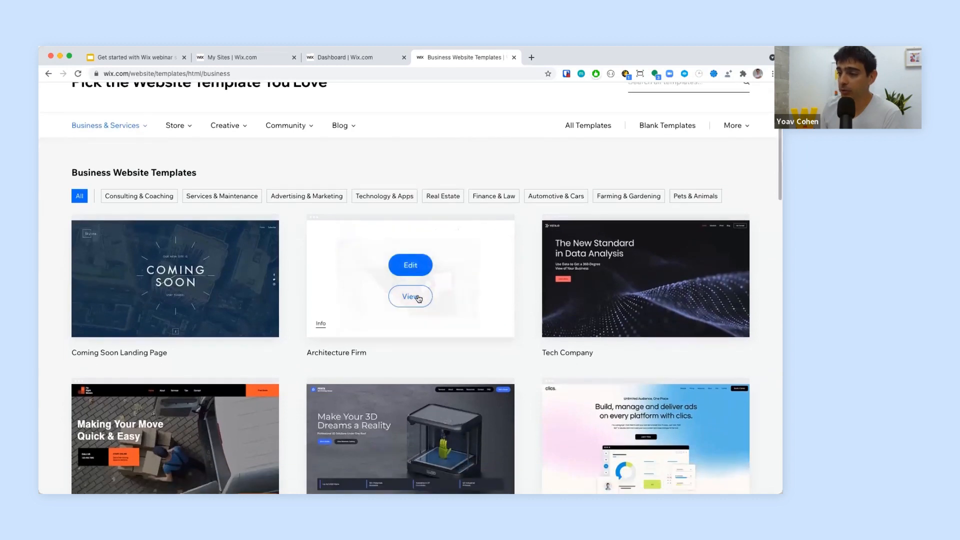
click(418, 298)
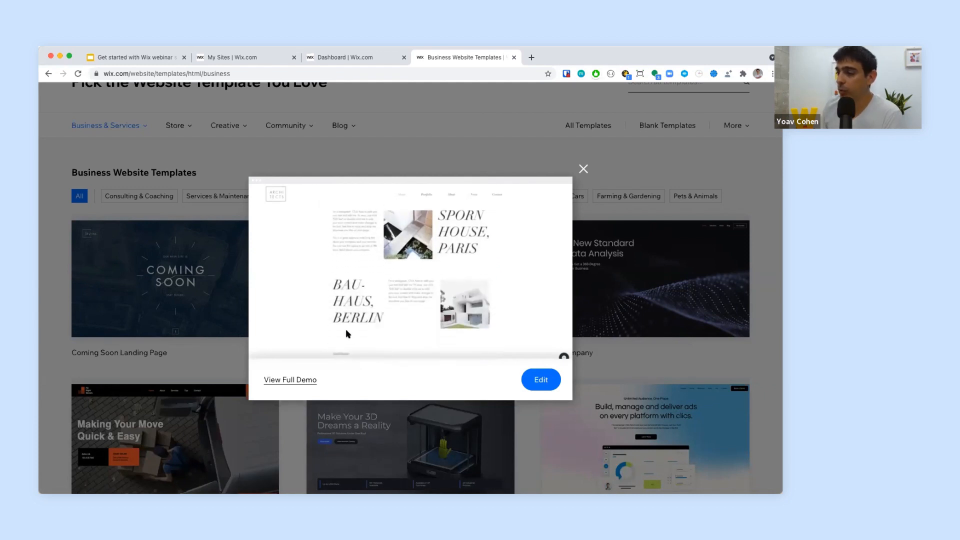
click(290, 380)
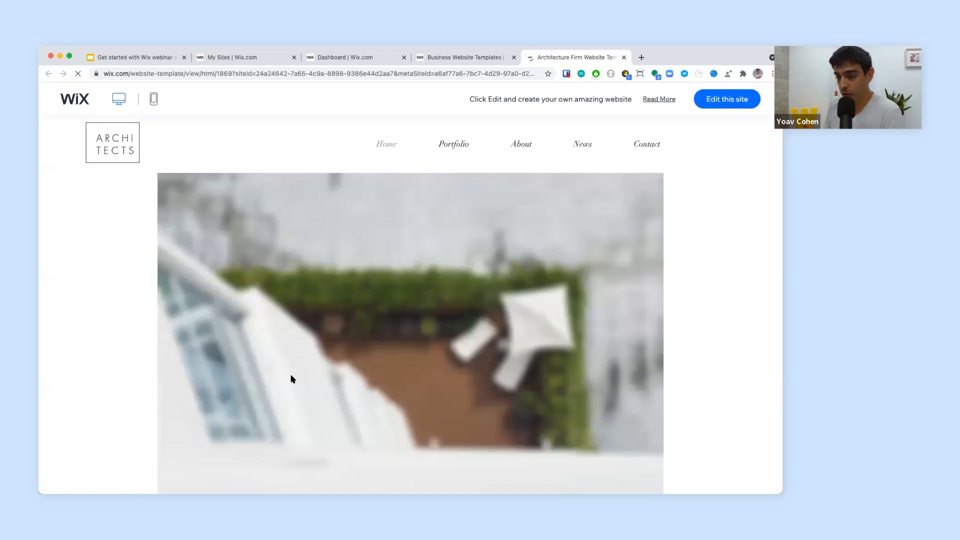
scroll(293, 379, down, 5)
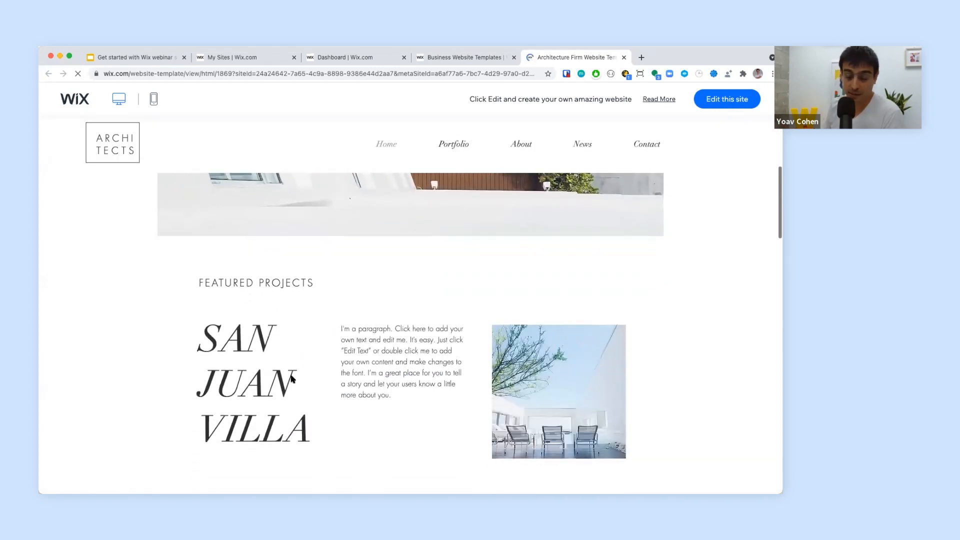
scroll(292, 376, down, 3)
scroll(291, 375, up, 10)
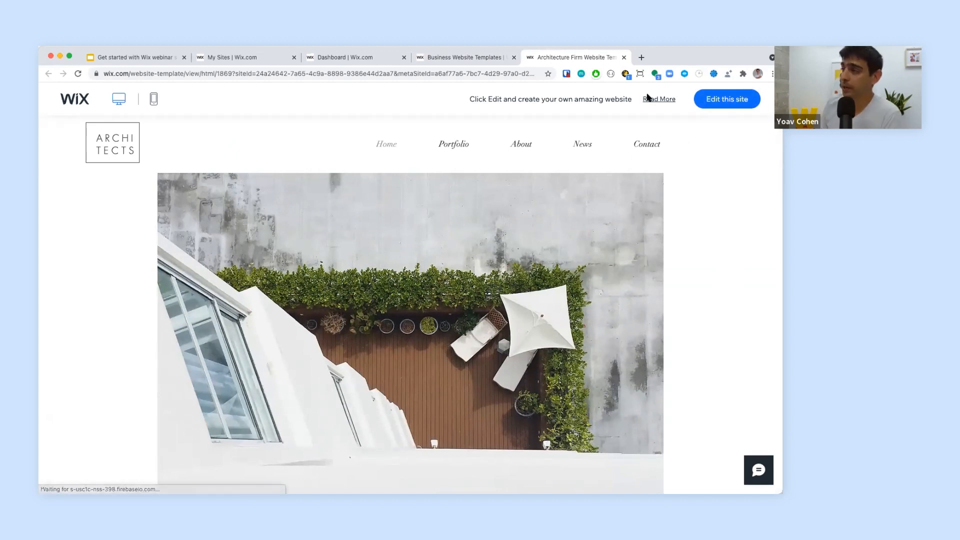
click(625, 57)
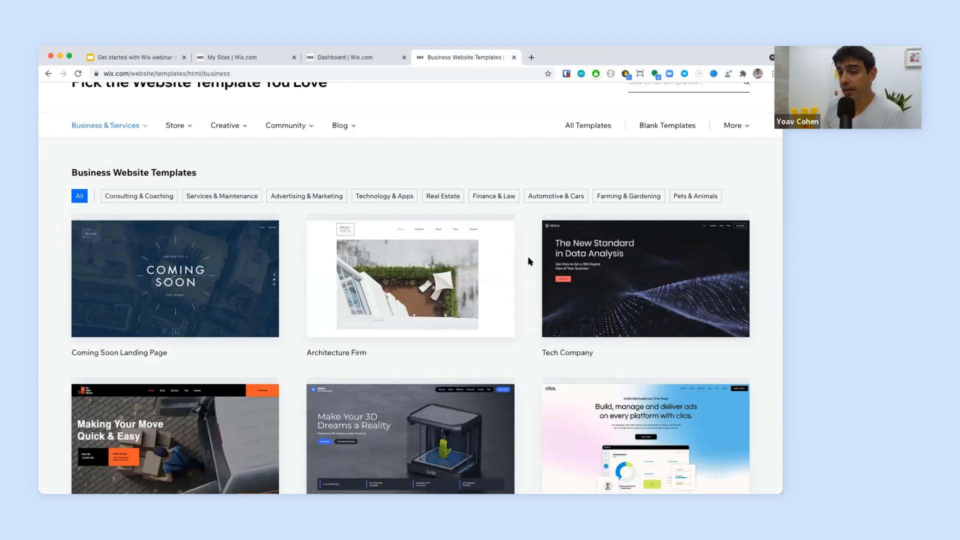
Step: Filter the business templates to Consulting & Coaching and browse down to the Social Media Consultant template
click(133, 201)
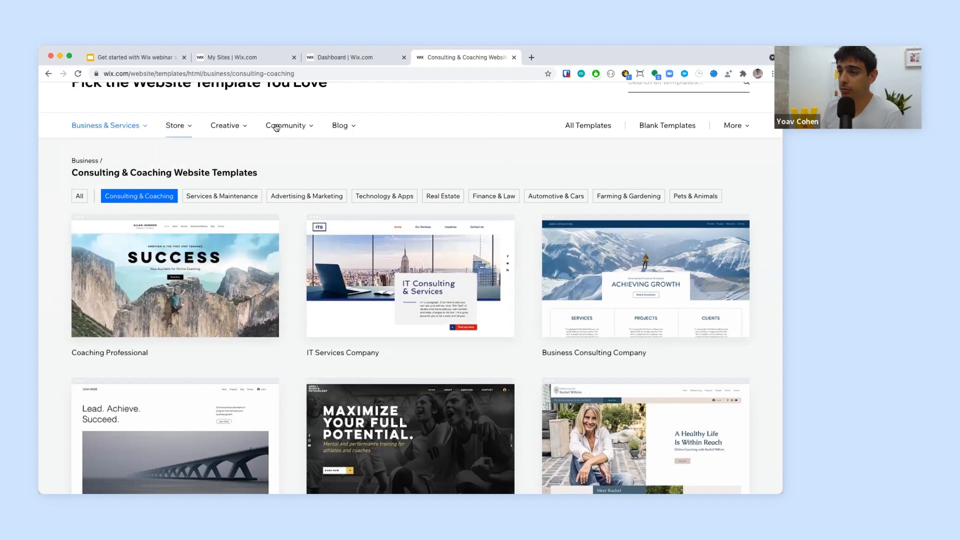
mouse_move(276, 128)
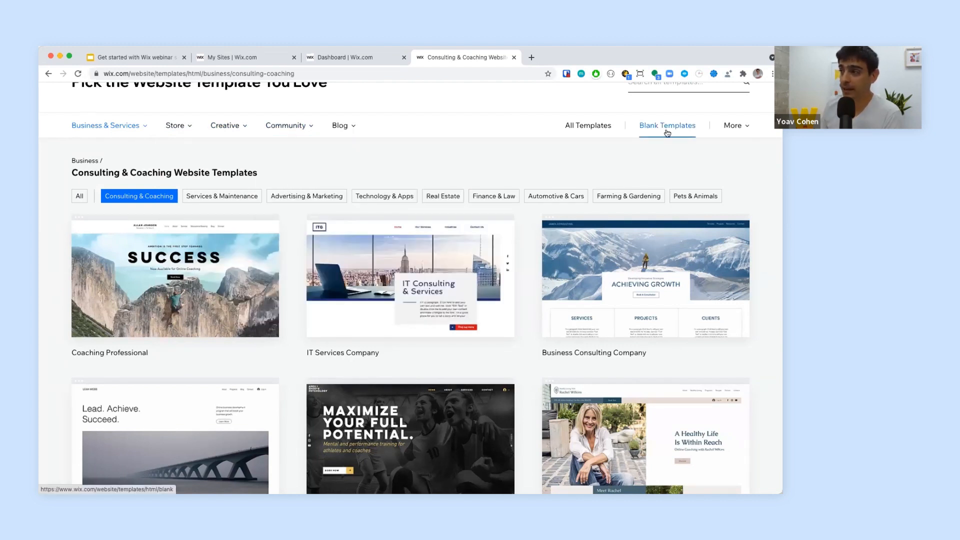
scroll(670, 135, up, 2)
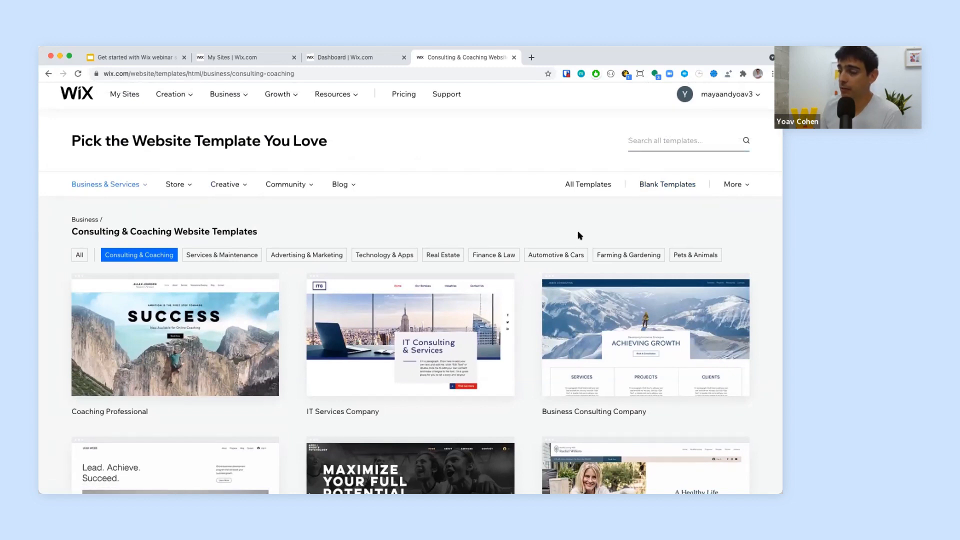
scroll(578, 235, down, 2)
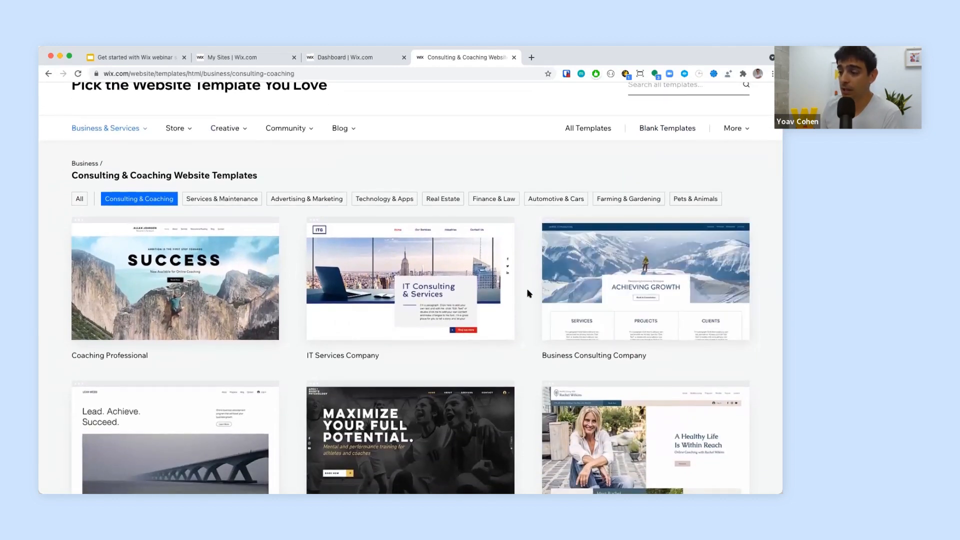
scroll(526, 293, down, 2)
scroll(529, 293, down, 5)
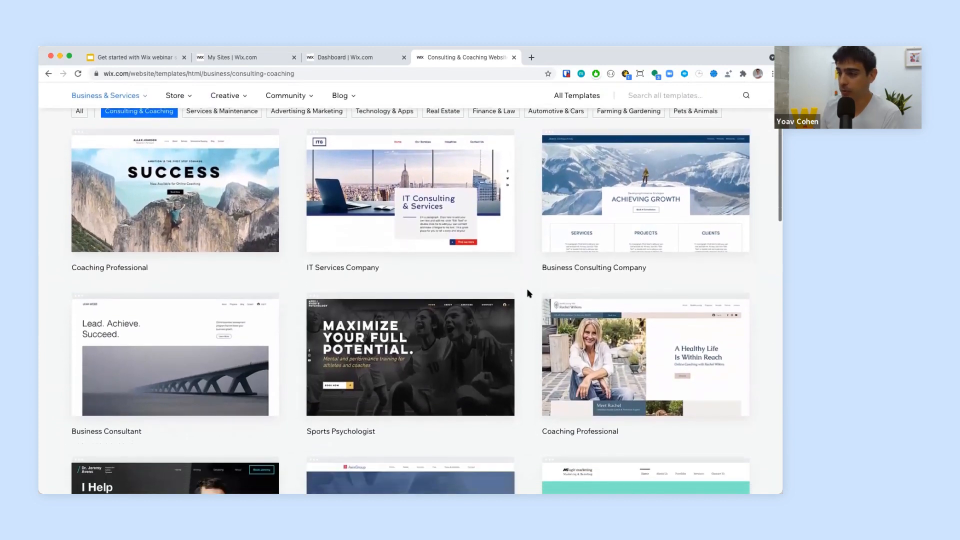
scroll(529, 293, down, 5)
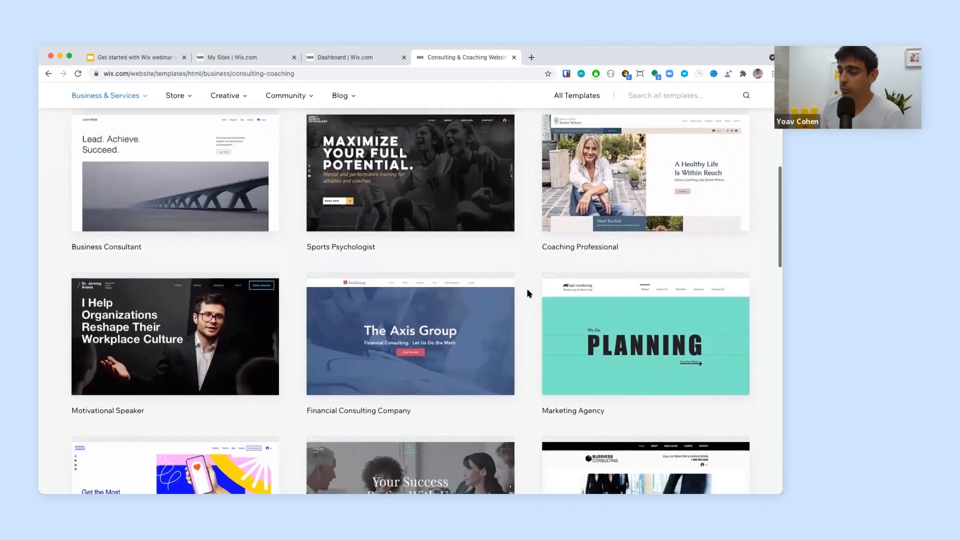
scroll(529, 294, down, 4)
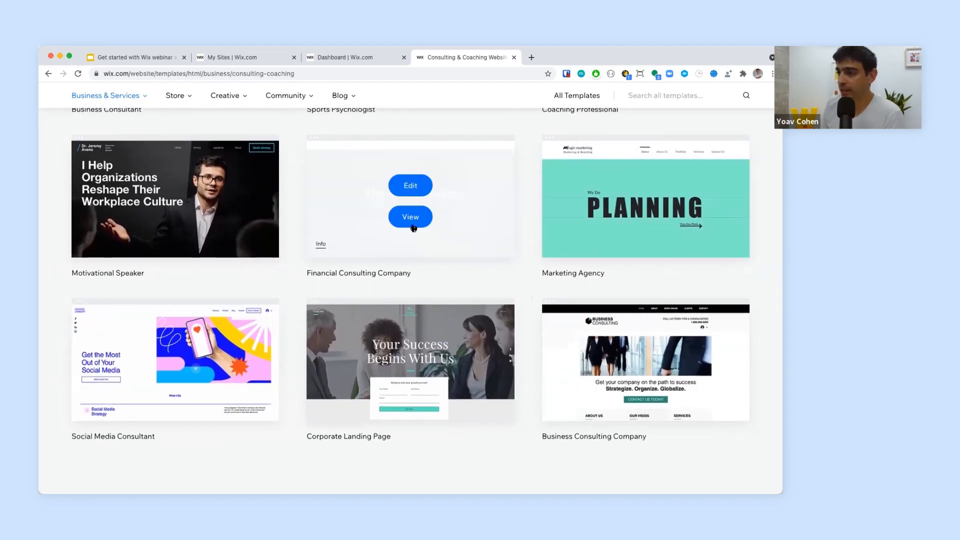
mouse_move(625, 233)
mouse_move(100, 379)
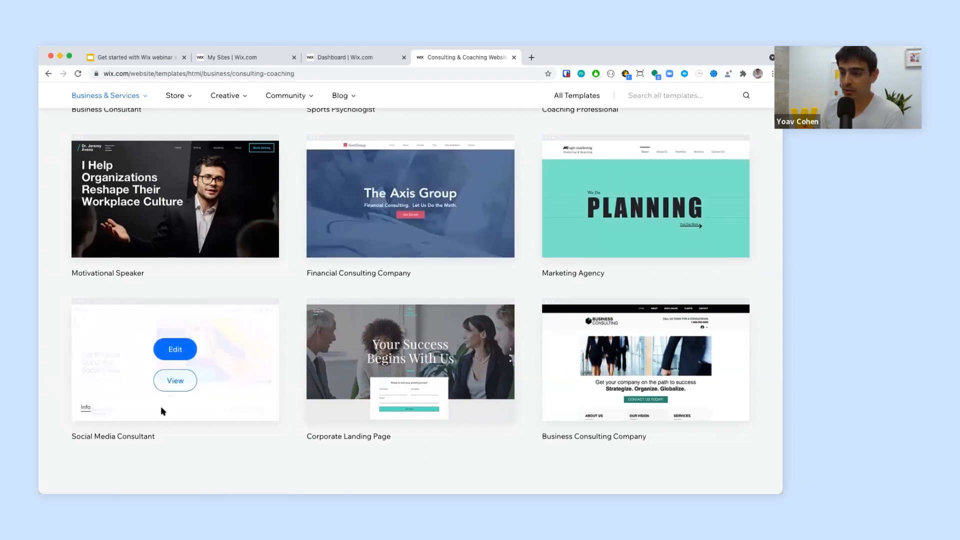
Step: Review the full demo of the Social Media Consultant template and open that template for editing
click(177, 382)
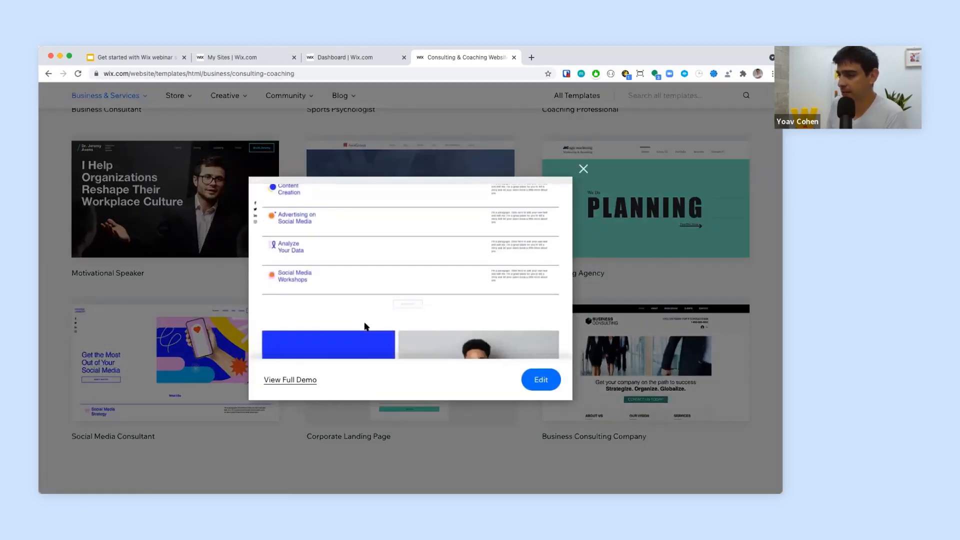
click(288, 380)
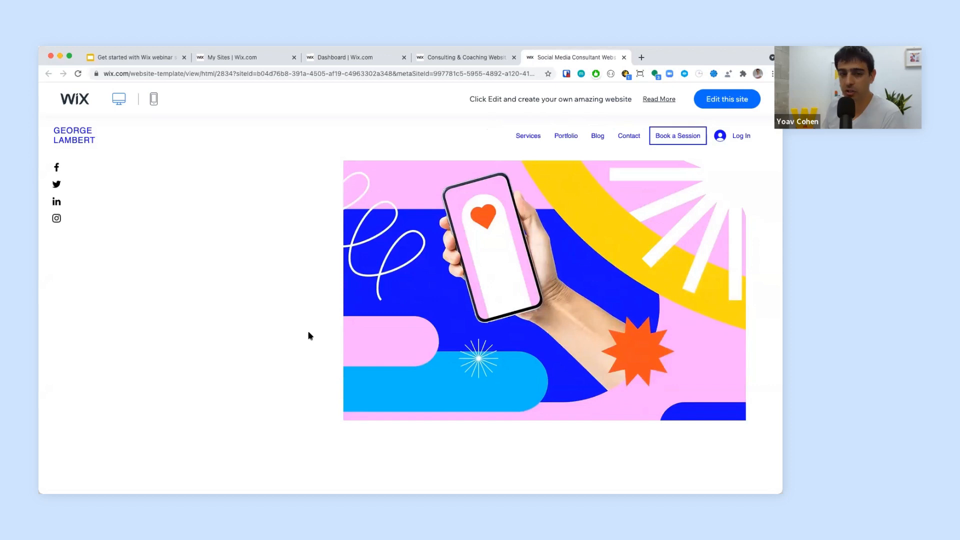
scroll(309, 335, down, 5)
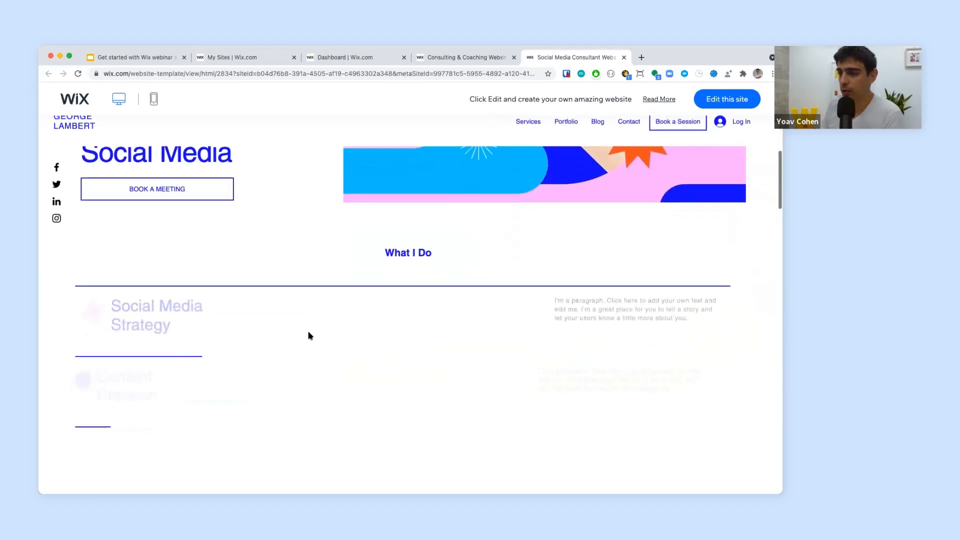
scroll(309, 335, down, 8)
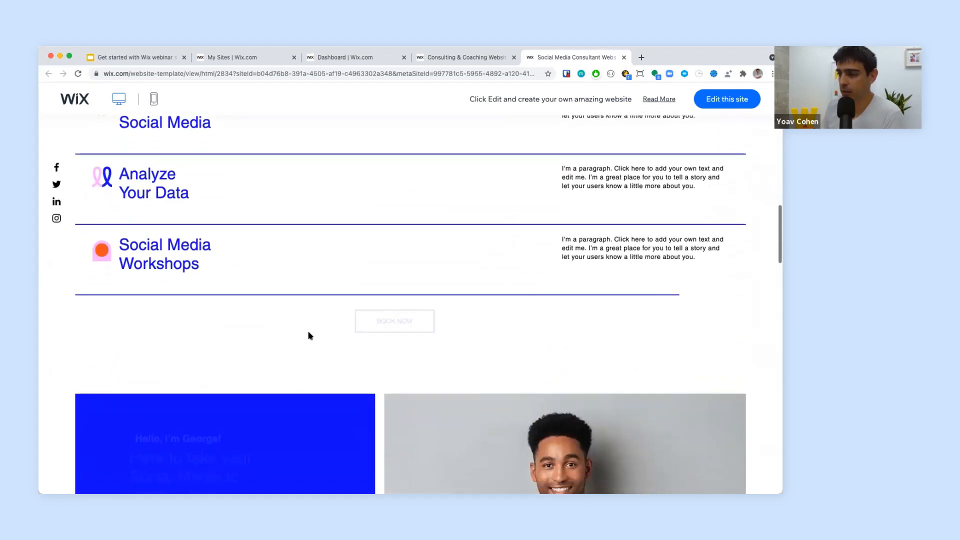
scroll(309, 335, down, 6)
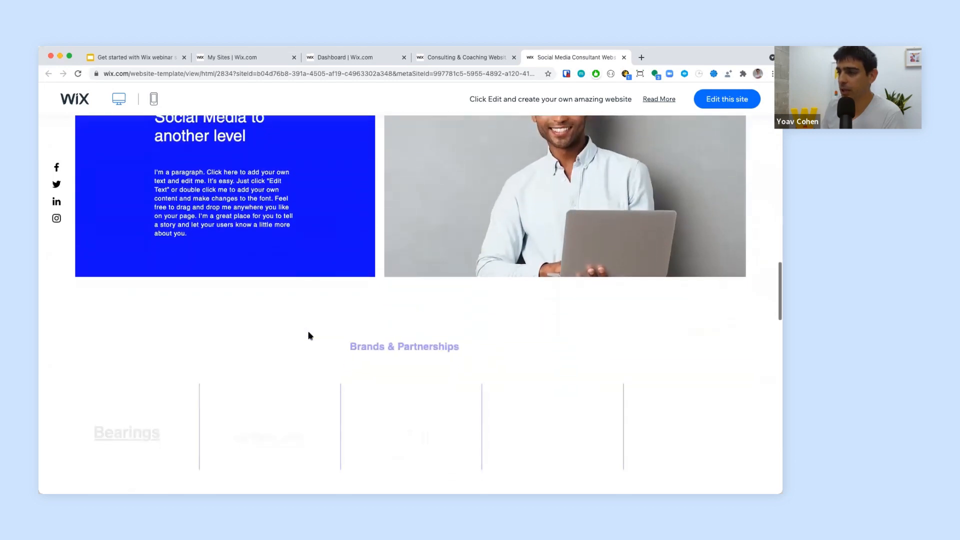
scroll(308, 335, down, 3)
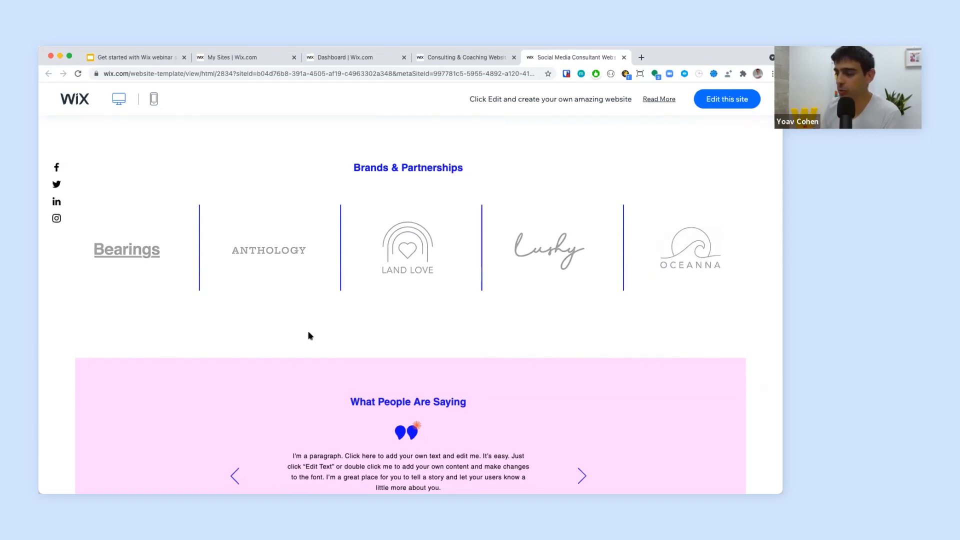
click(719, 99)
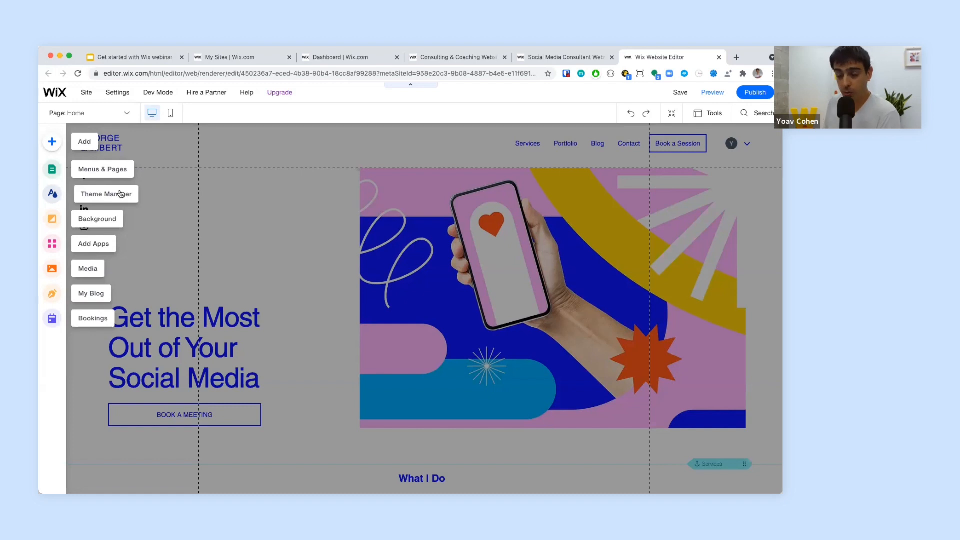
Step: Look through the categories of elements that can be added to the site, such as text, buttons, galleries and decorative shapes
click(51, 142)
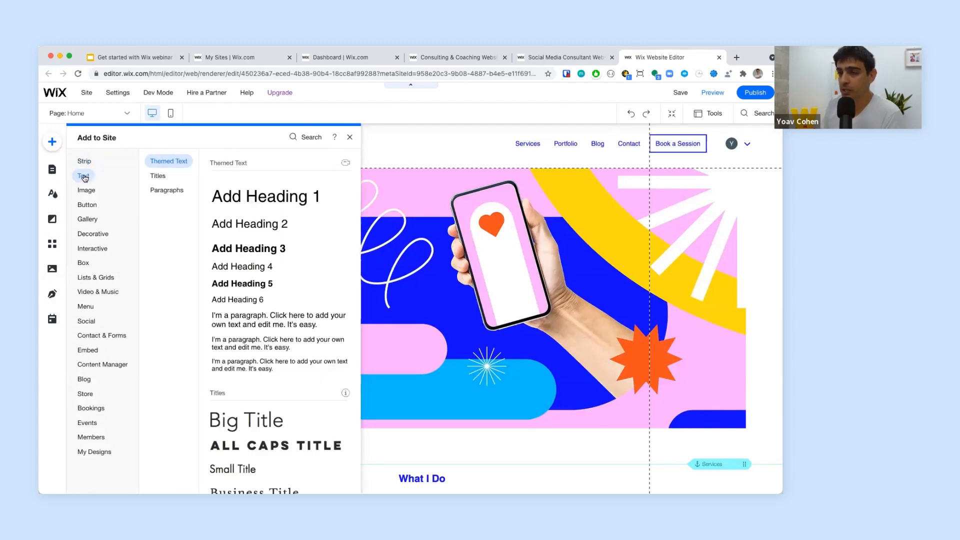
mouse_move(84, 191)
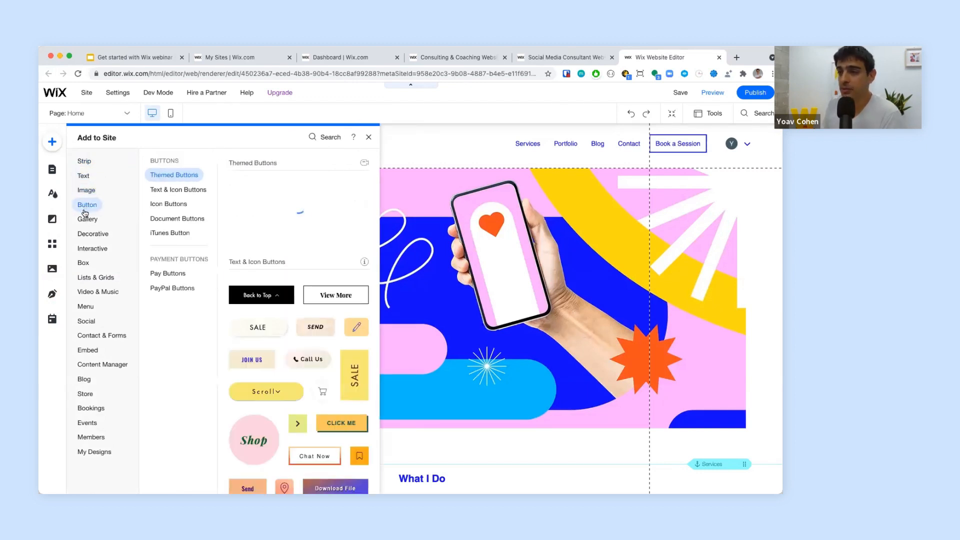
mouse_move(84, 222)
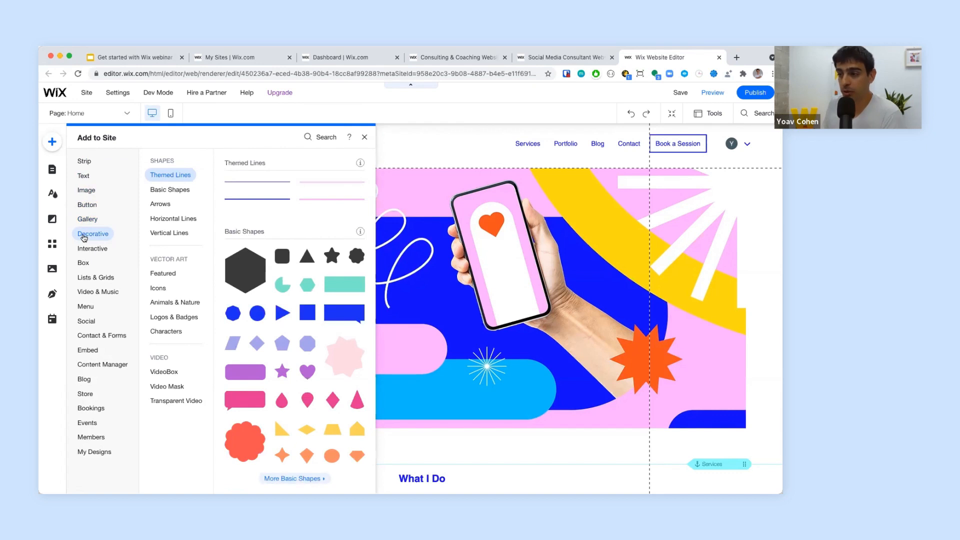
mouse_move(86, 248)
mouse_move(84, 265)
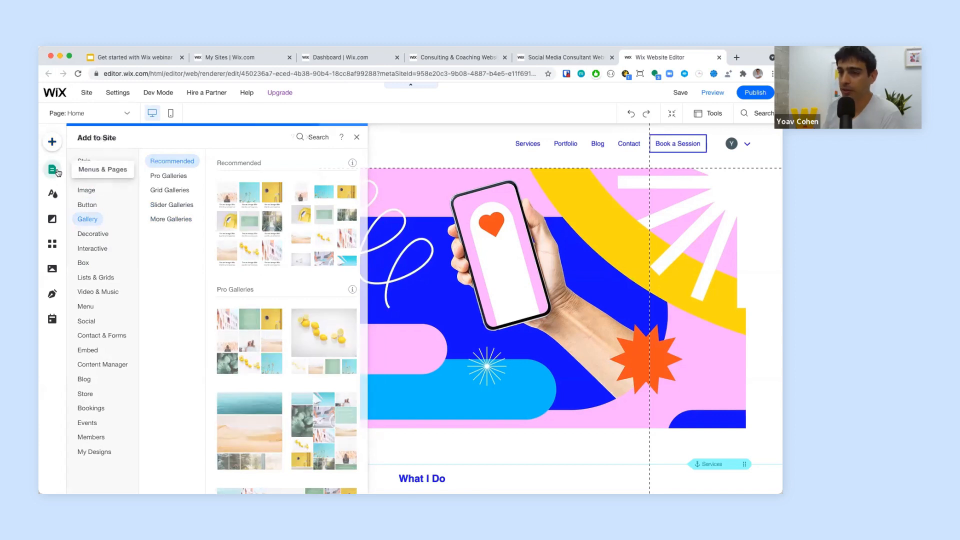
Step: Show the site's page list and the available options for the Home page
click(58, 172)
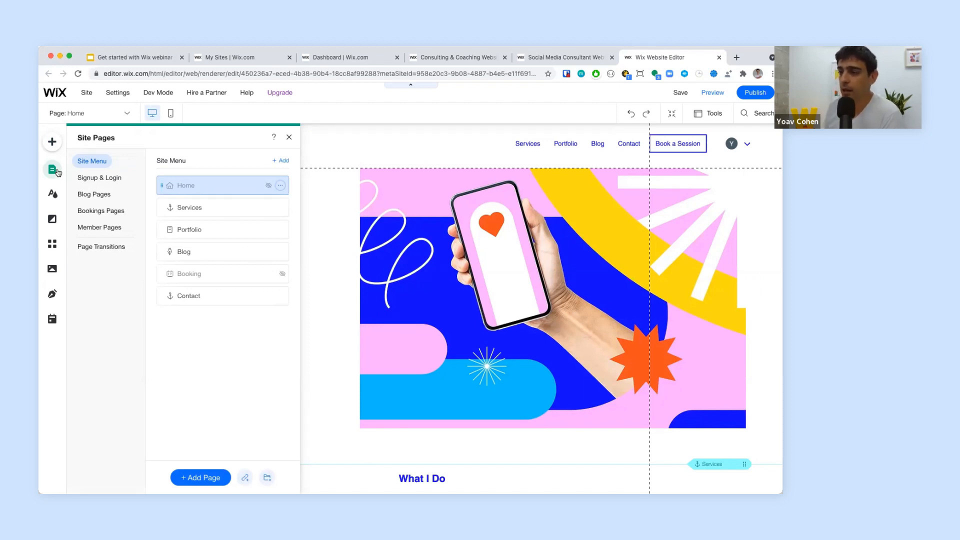
click(281, 185)
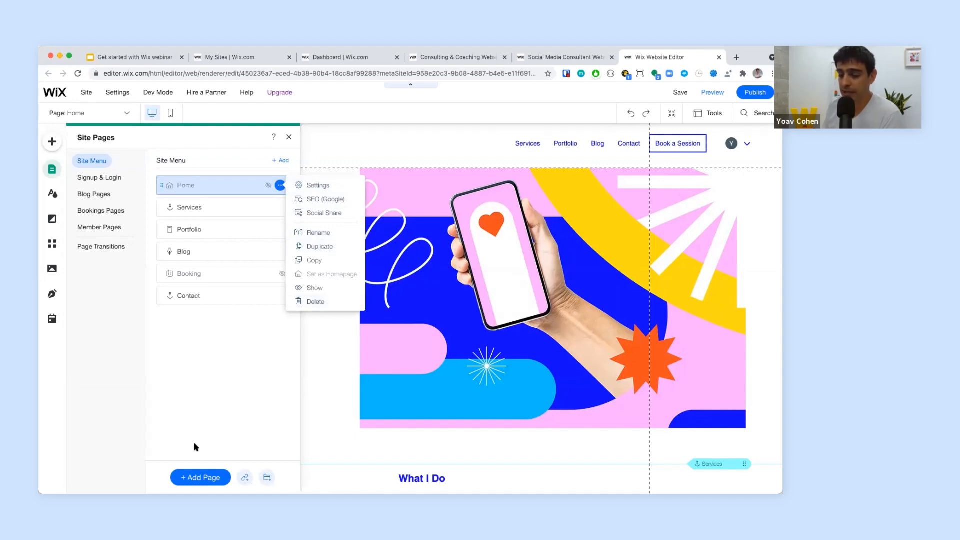
Step: Open the Theme Manager to examine the site's color theme
click(52, 197)
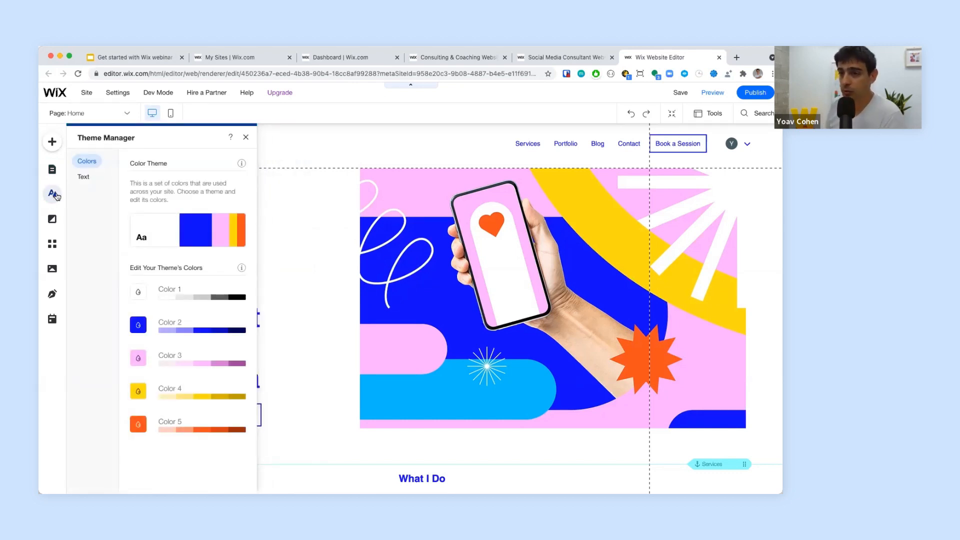
mouse_move(170, 231)
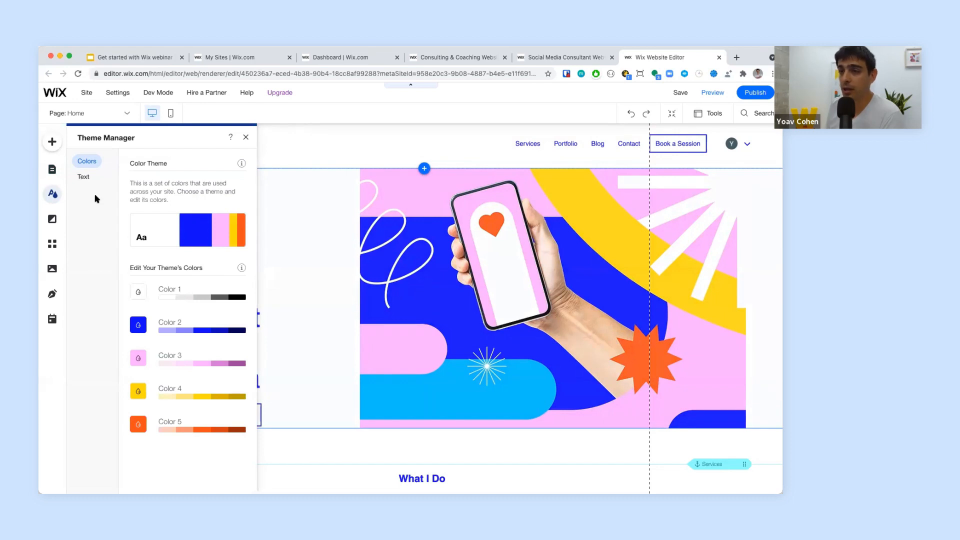
Step: Review the site's text themes for headings and paragraphs and open the page background options
click(93, 178)
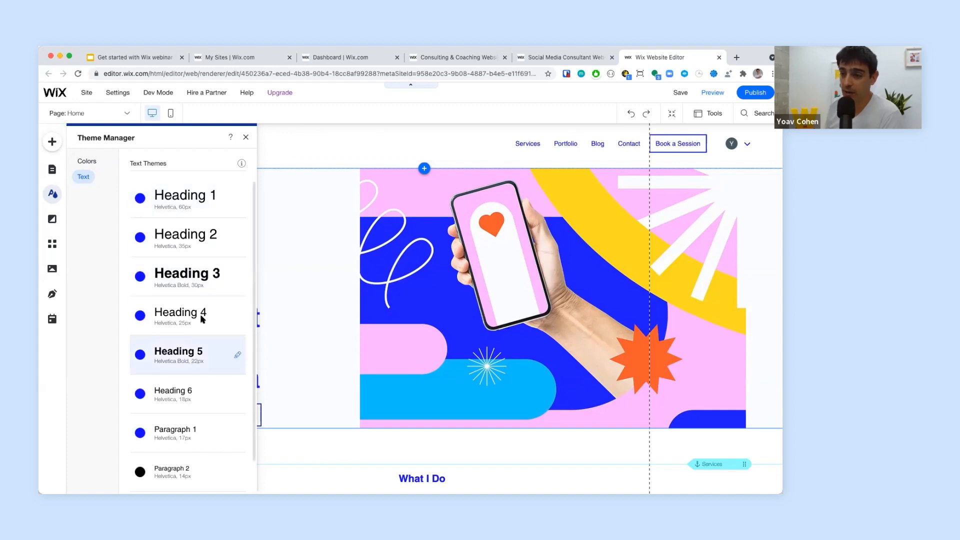
scroll(177, 347, down, 2)
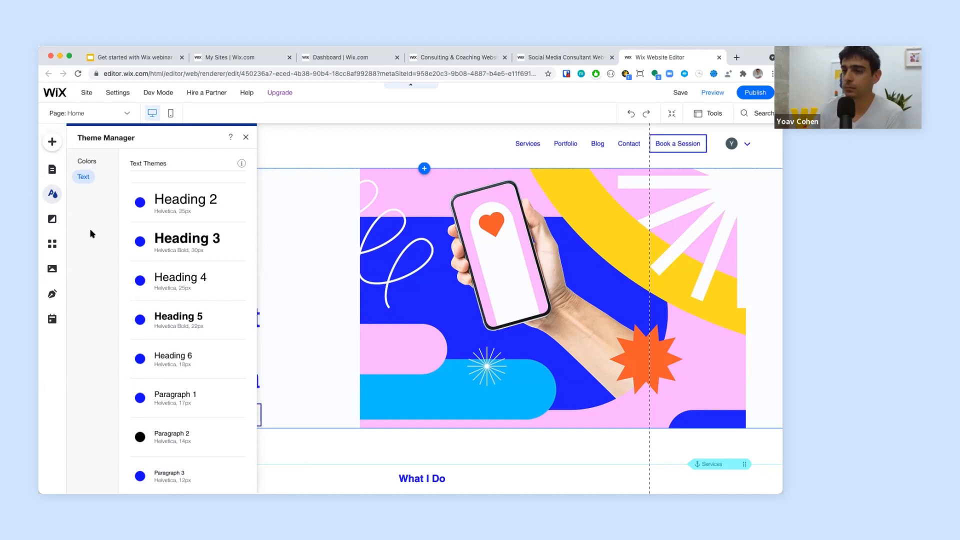
click(52, 219)
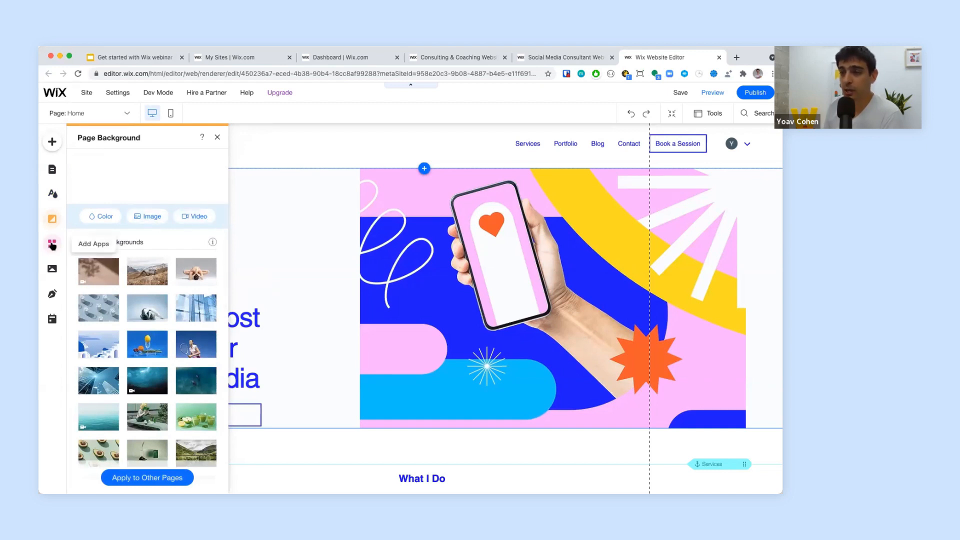
Step: Browse the Wix Business Solutions apps in the App Market, and close the market
click(52, 245)
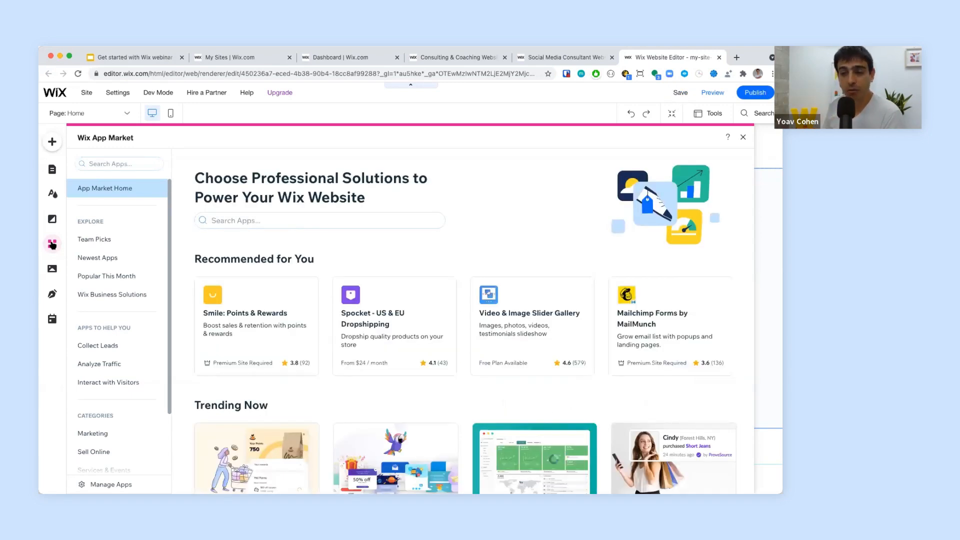
click(92, 295)
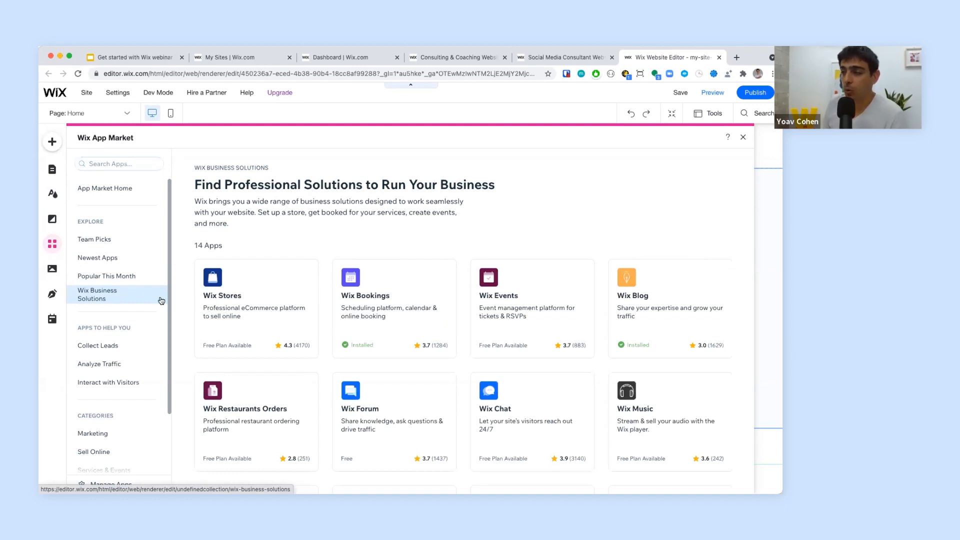
scroll(398, 326, down, 3)
scroll(398, 325, down, 2)
scroll(398, 325, up, 4)
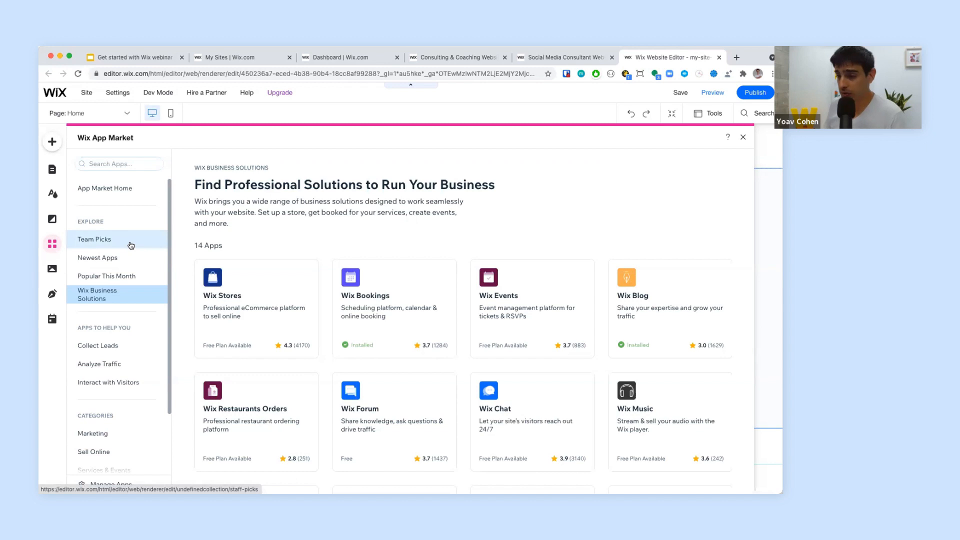
click(743, 137)
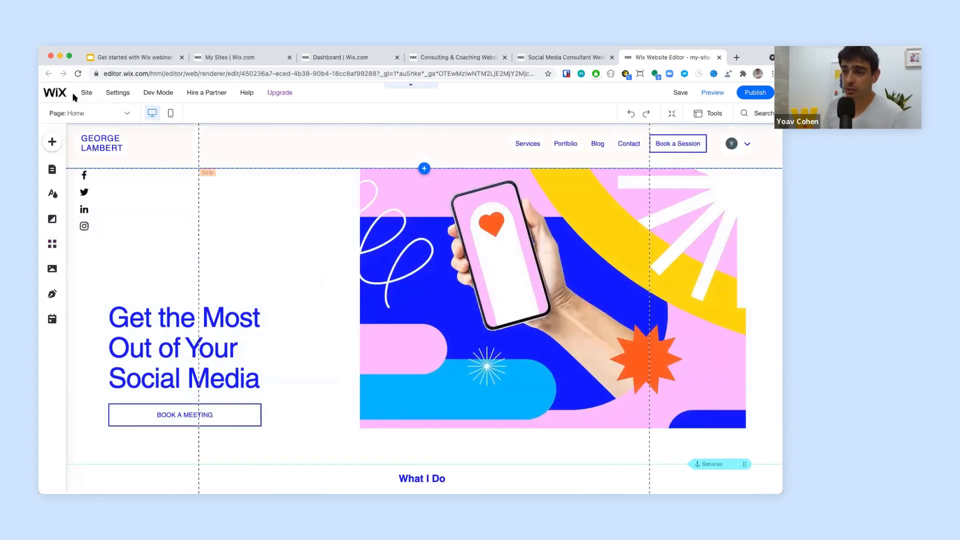
Step: Show the list of site pages available for editing and close it again
click(103, 115)
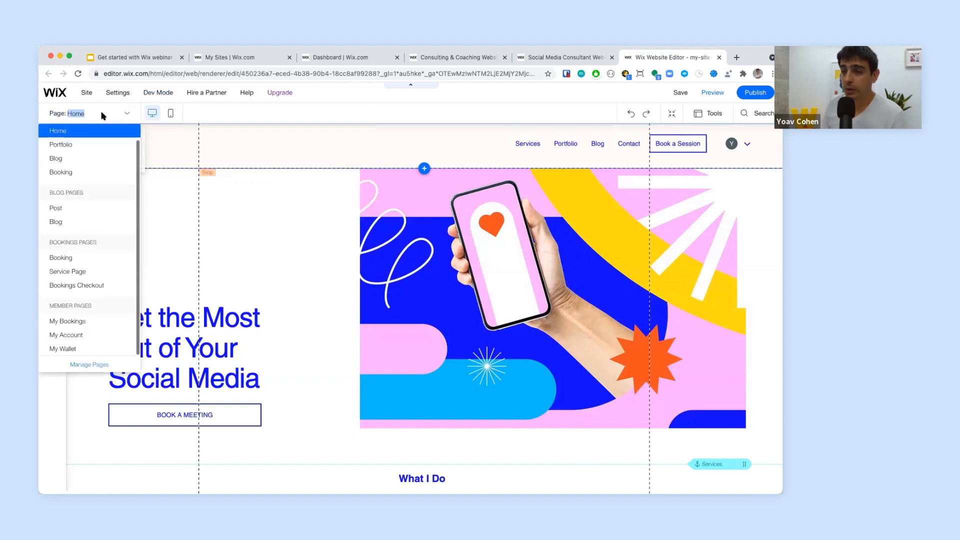
click(151, 118)
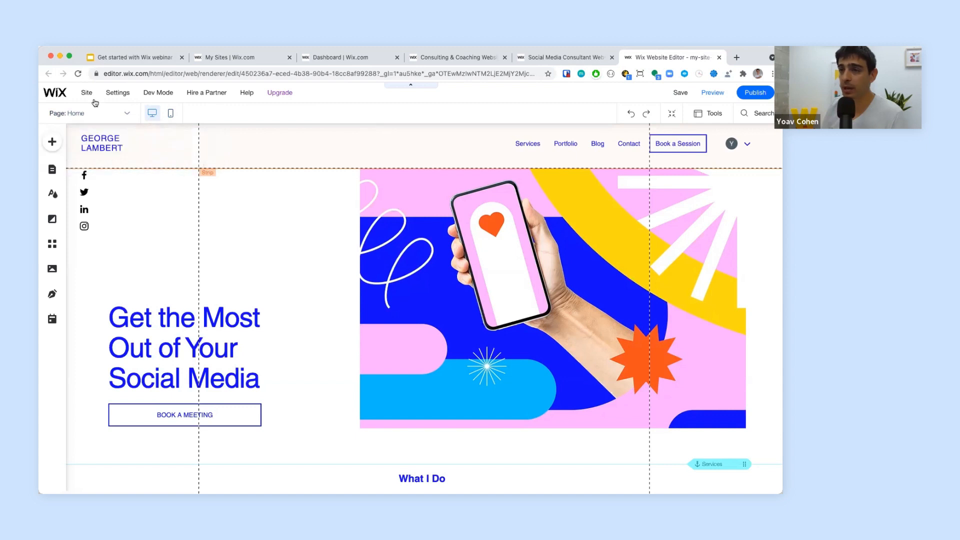
mouse_move(171, 103)
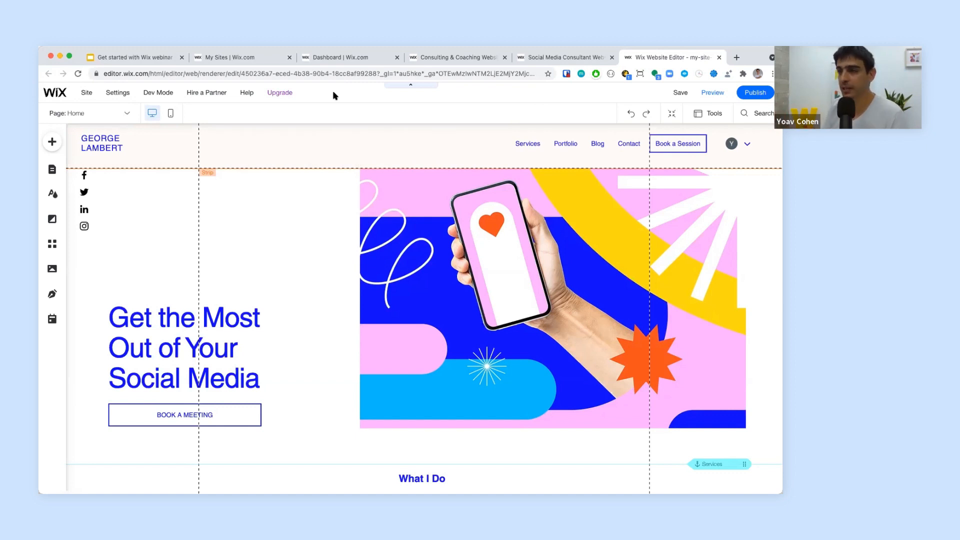
mouse_move(295, 95)
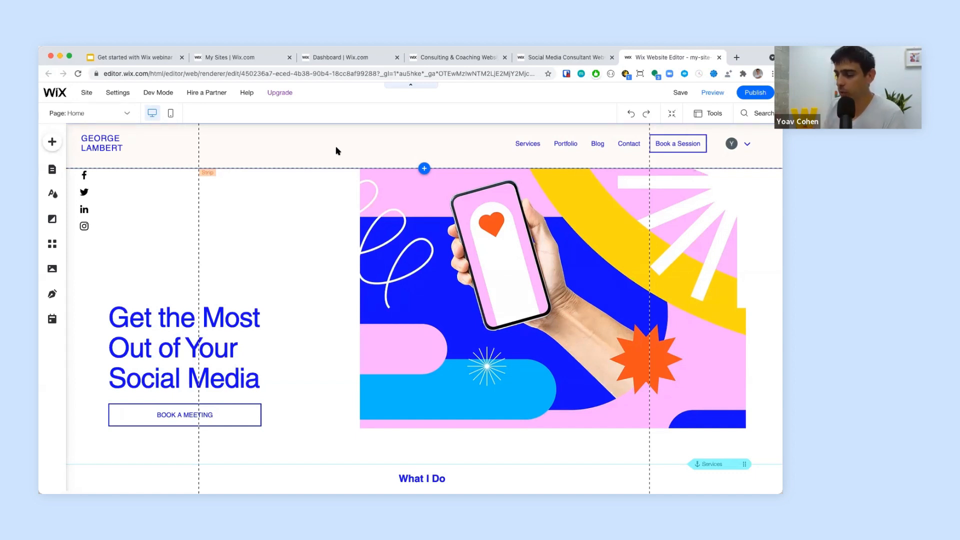
Step: Look through the whole Home page from the header to the contact footer and return to its beginning
scroll(313, 345, down, 3)
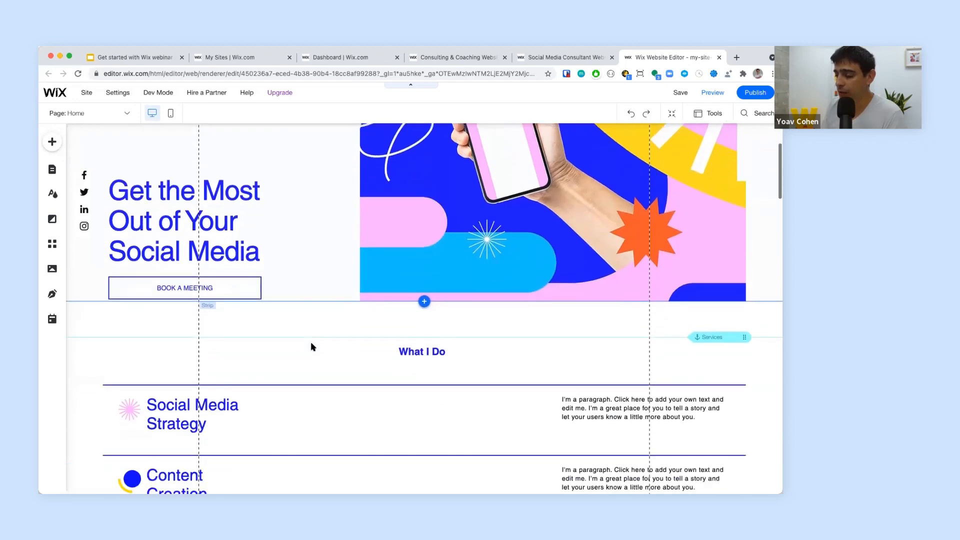
scroll(313, 347, down, 15)
scroll(313, 347, down, 15)
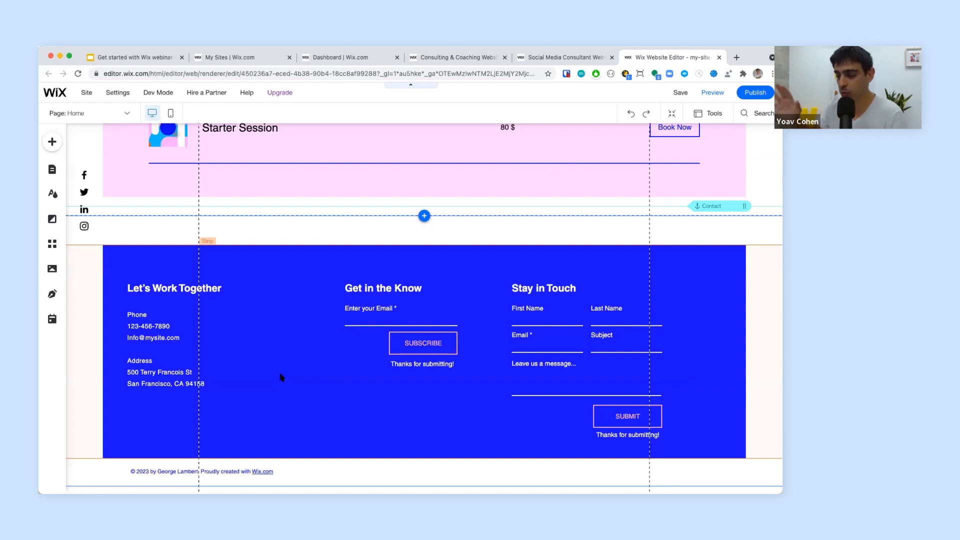
scroll(281, 378, up, 15)
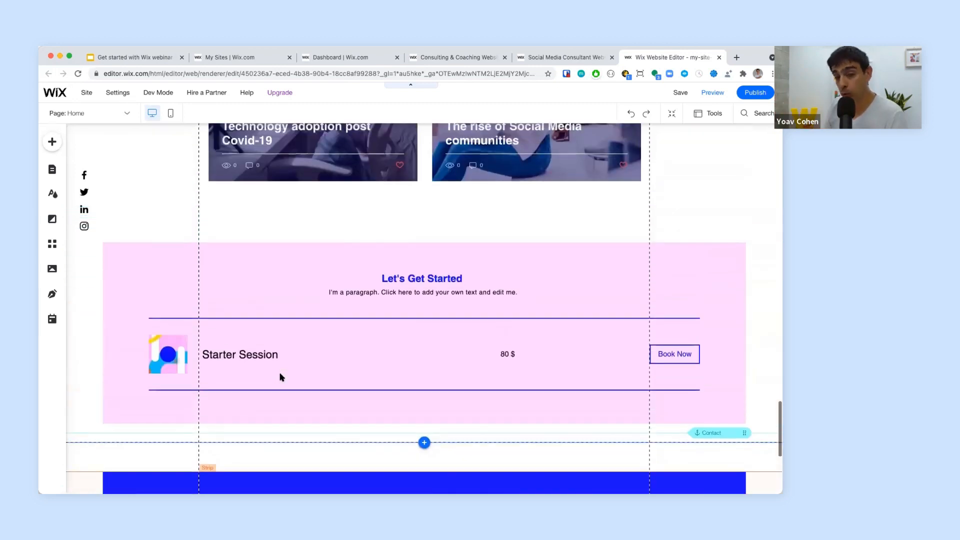
scroll(281, 377, up, 20)
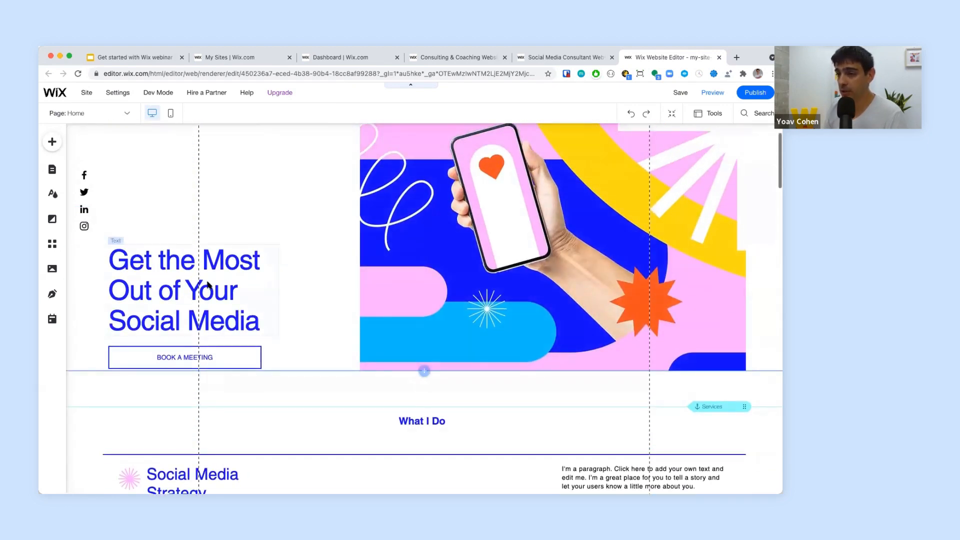
scroll(330, 402, up, 3)
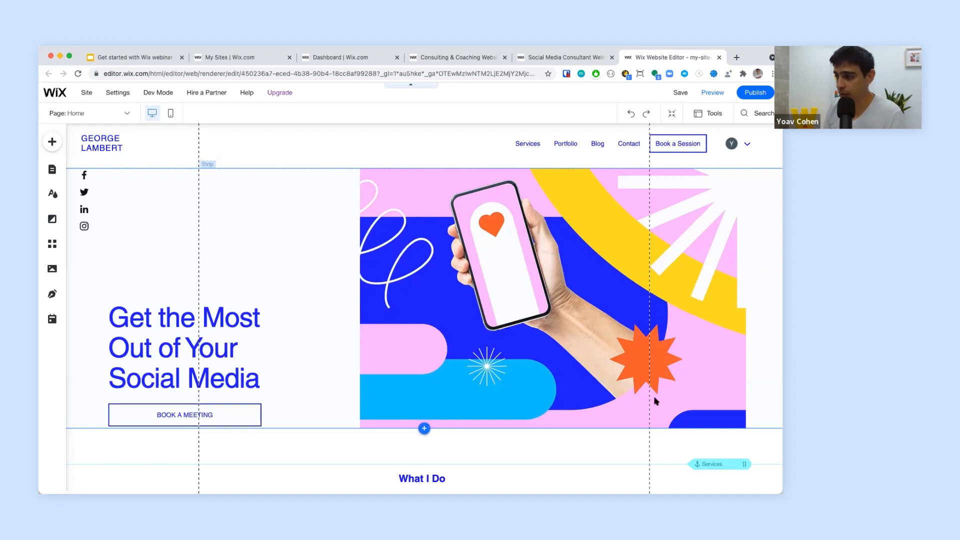
scroll(652, 375, down, 3)
scroll(656, 401, down, 2)
scroll(656, 401, up, 5)
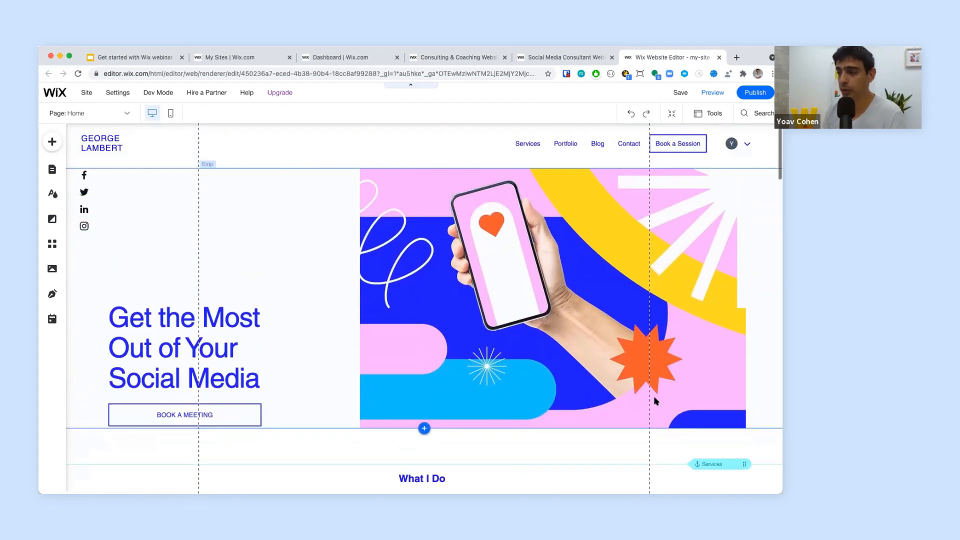
Step: Select the hero strip, its image column and its text column to examine how the strip is divided
click(530, 268)
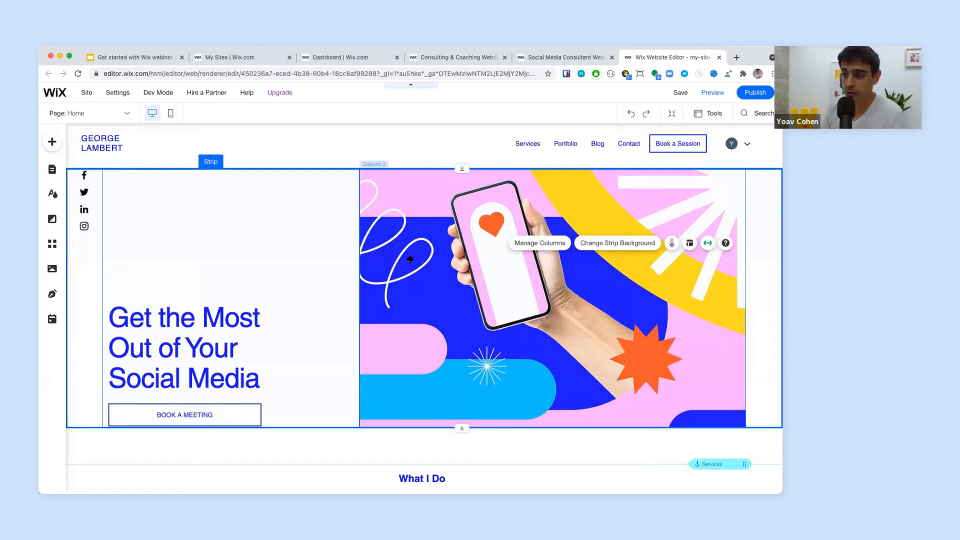
click(489, 280)
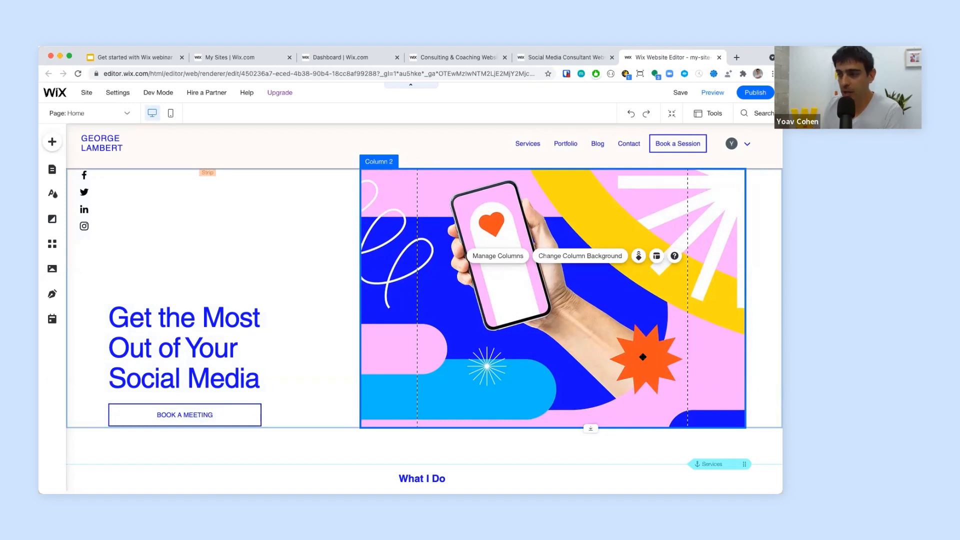
click(235, 285)
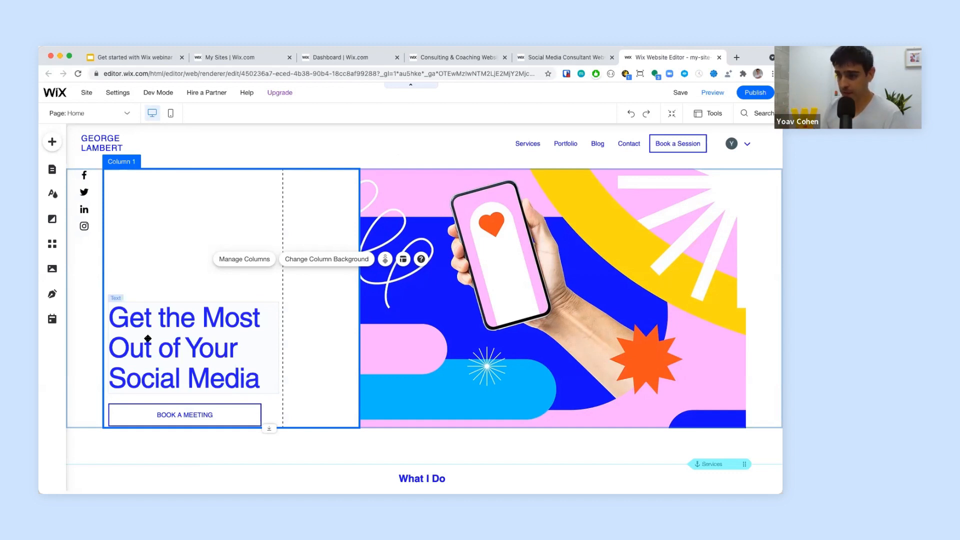
Step: Try to move the hero heading across the edge of its column into the image column, and undo the move
drag(165, 326, 330, 310)
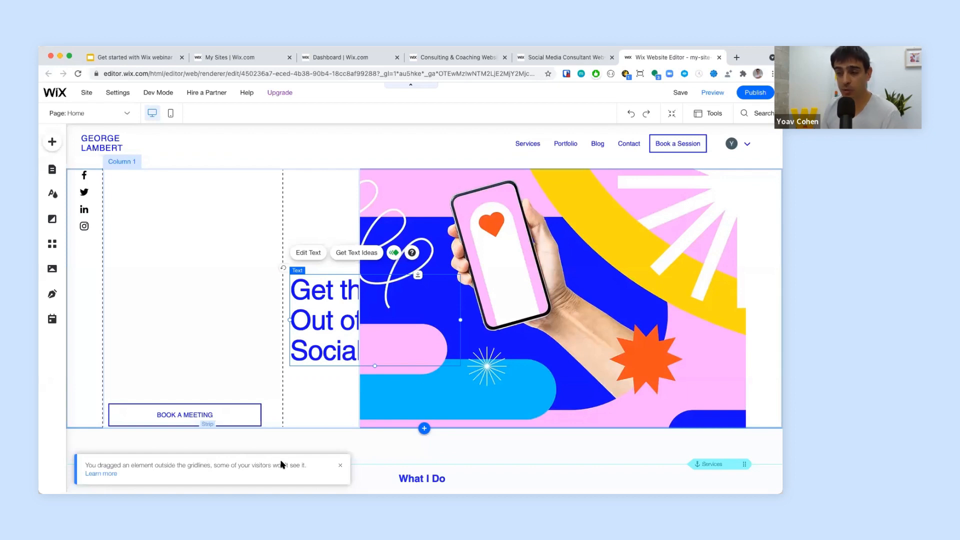
key(super+z)
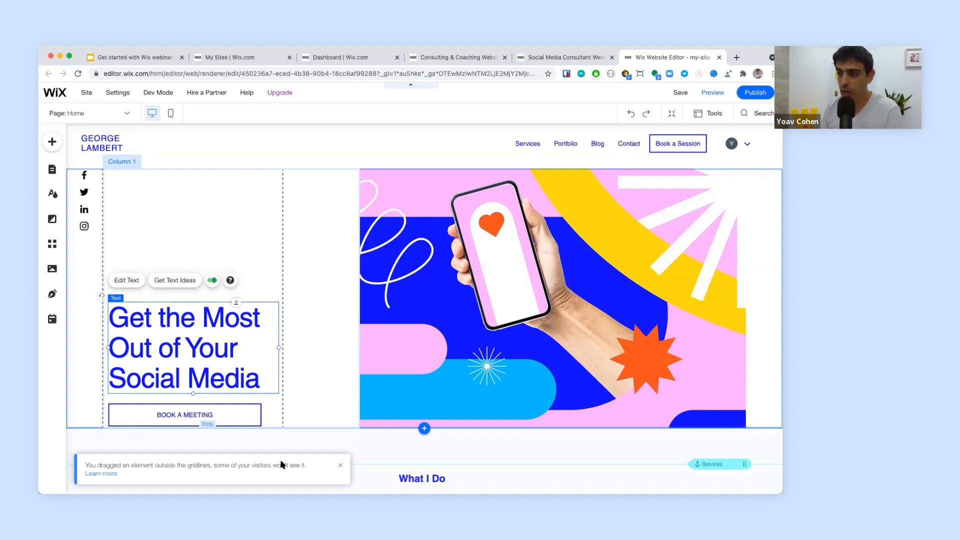
Step: Compare the hero strip's image and text columns with the layout of the services and introduction sections below
click(478, 235)
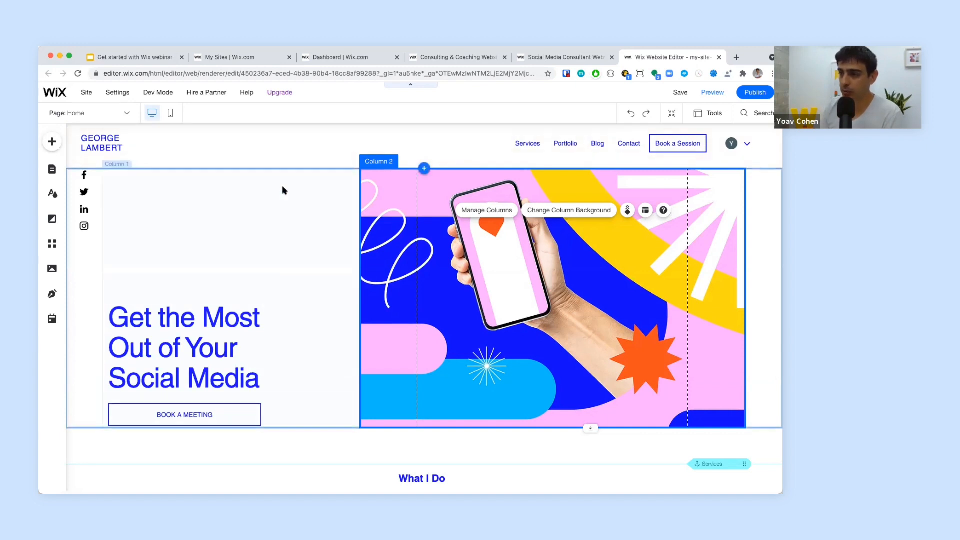
click(280, 200)
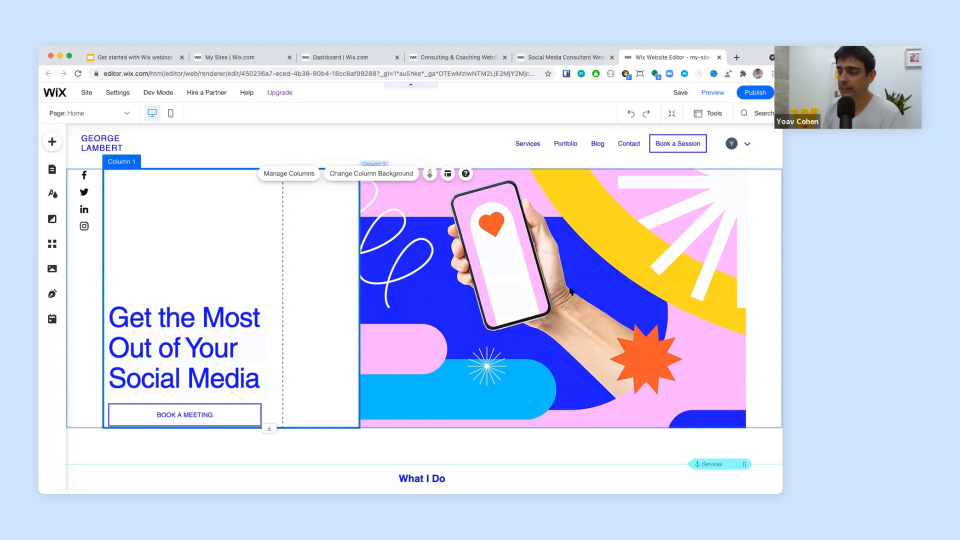
scroll(570, 292, down, 5)
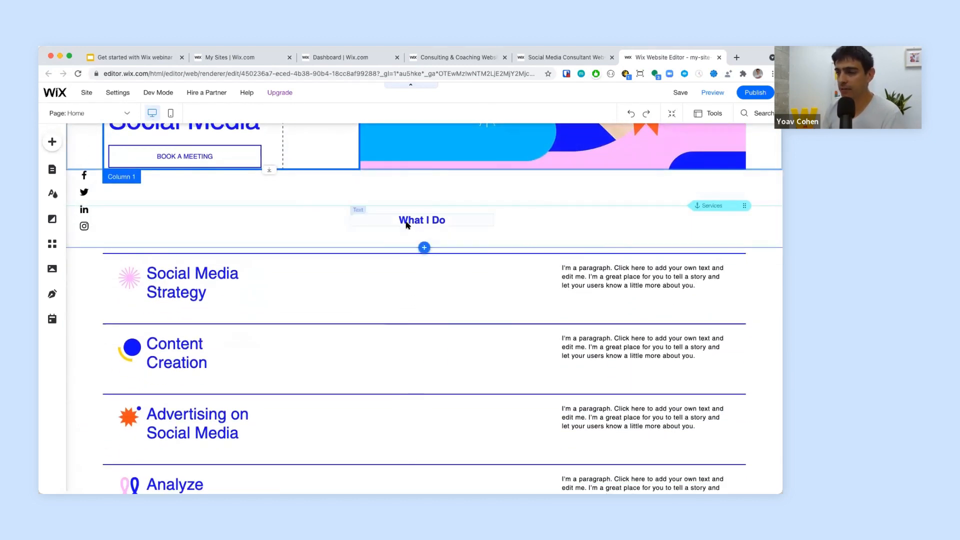
scroll(424, 224, down, 10)
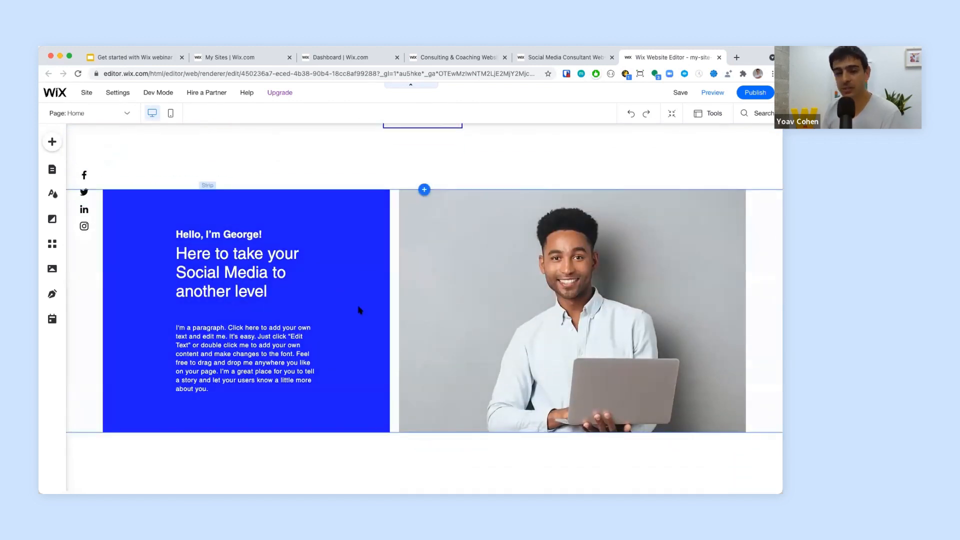
scroll(358, 308, up, 20)
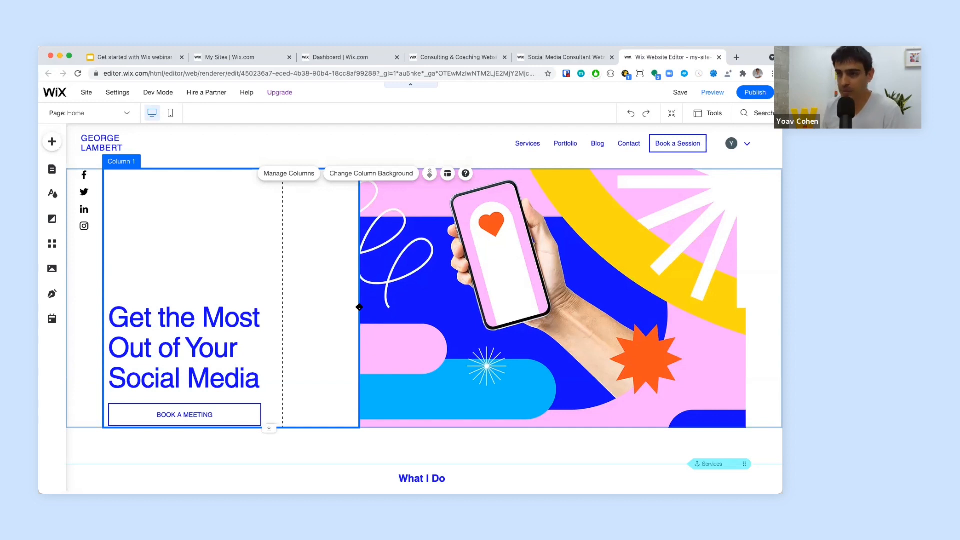
Step: Set Color 2 of the site's color theme to hex value 166343
click(53, 194)
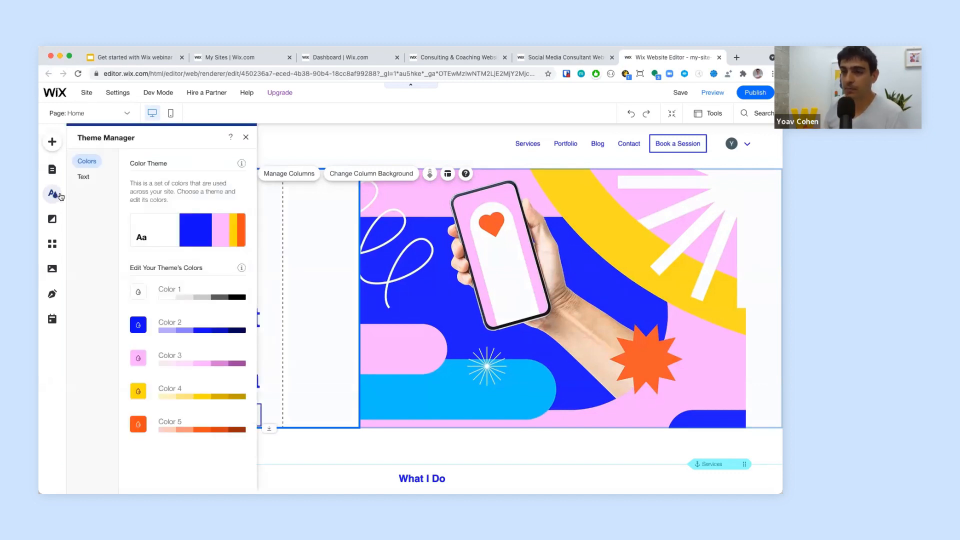
mouse_move(171, 228)
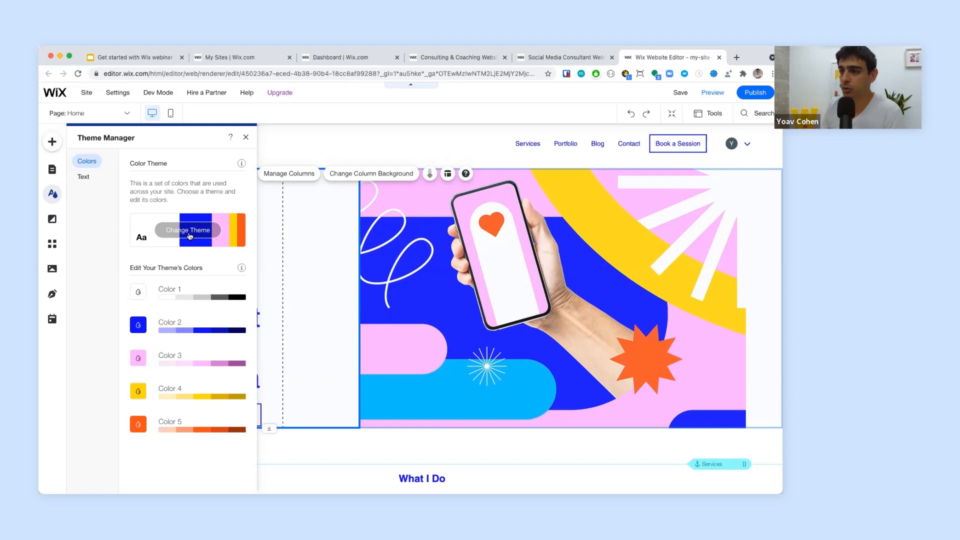
click(141, 327)
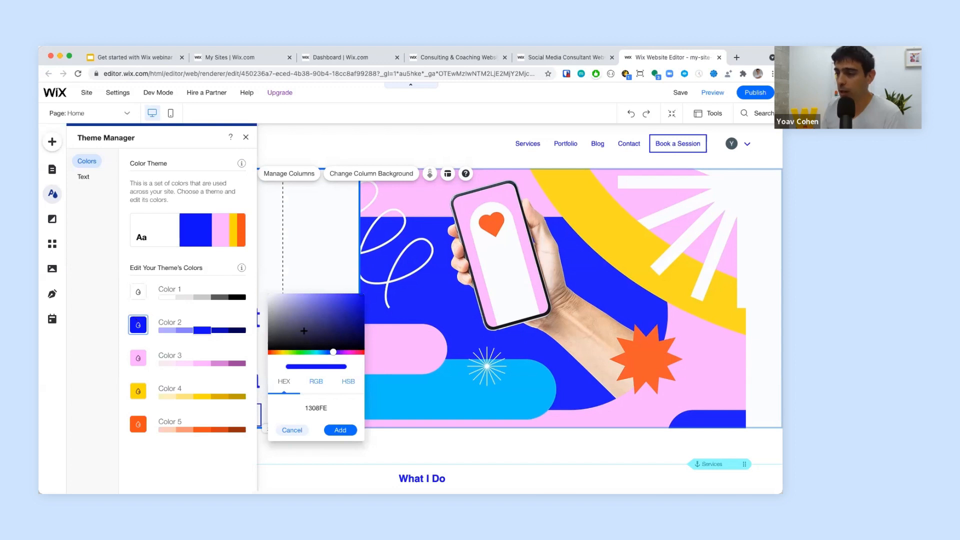
click(339, 411)
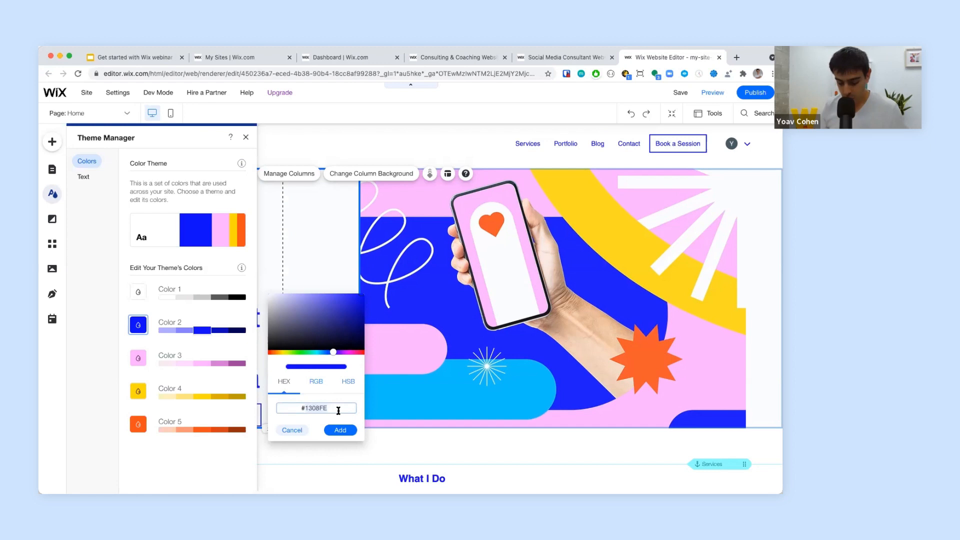
text(166343)
key(Return)
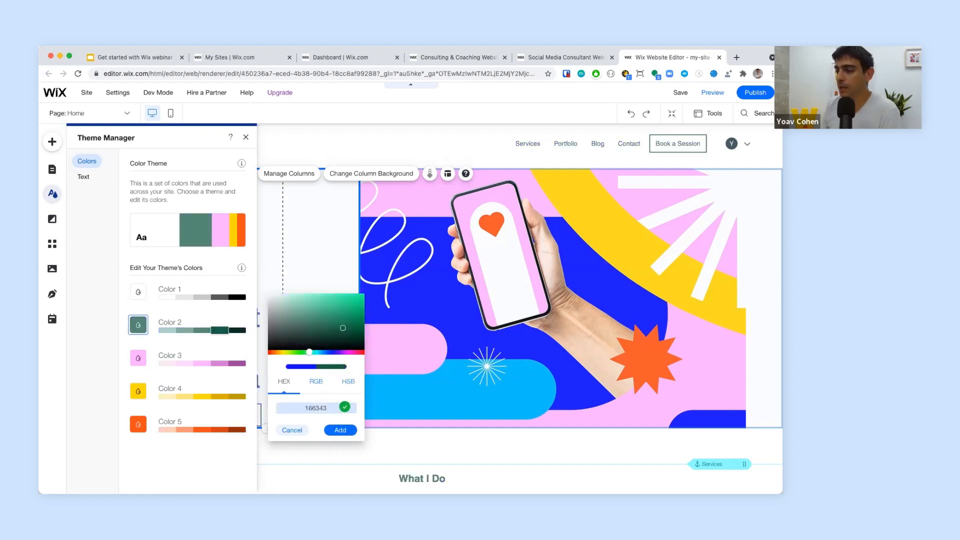
Step: Examine Color 2 in the RGB and HSB formats and return to its HEX format
click(315, 390)
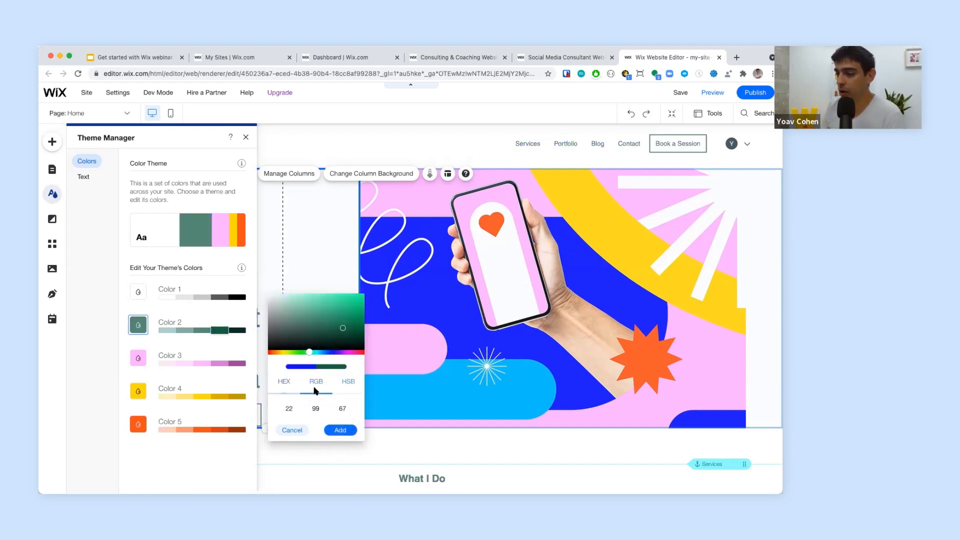
click(348, 382)
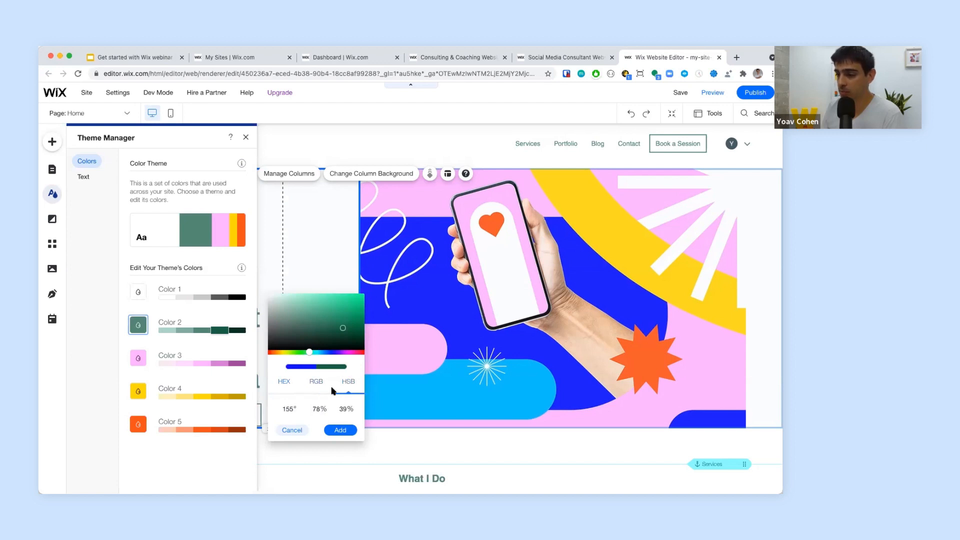
click(285, 384)
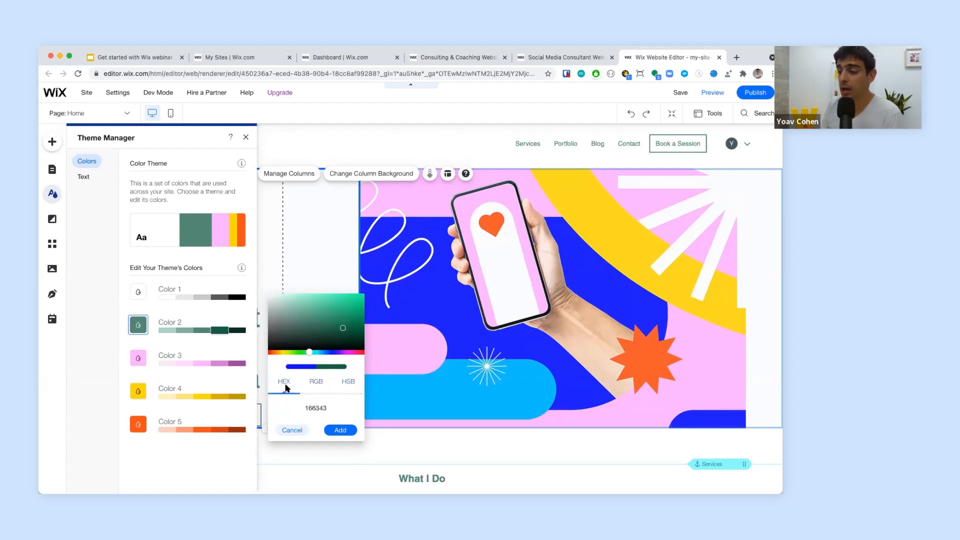
Step: Confirm the Color 2 edit and review the theme's heading and paragraph text styles before closing the Theme Manager
click(340, 430)
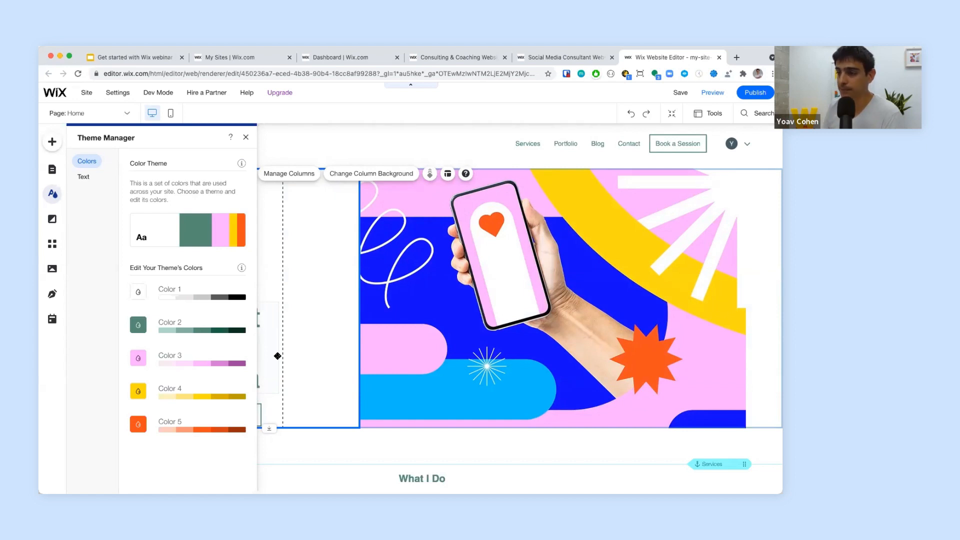
click(83, 177)
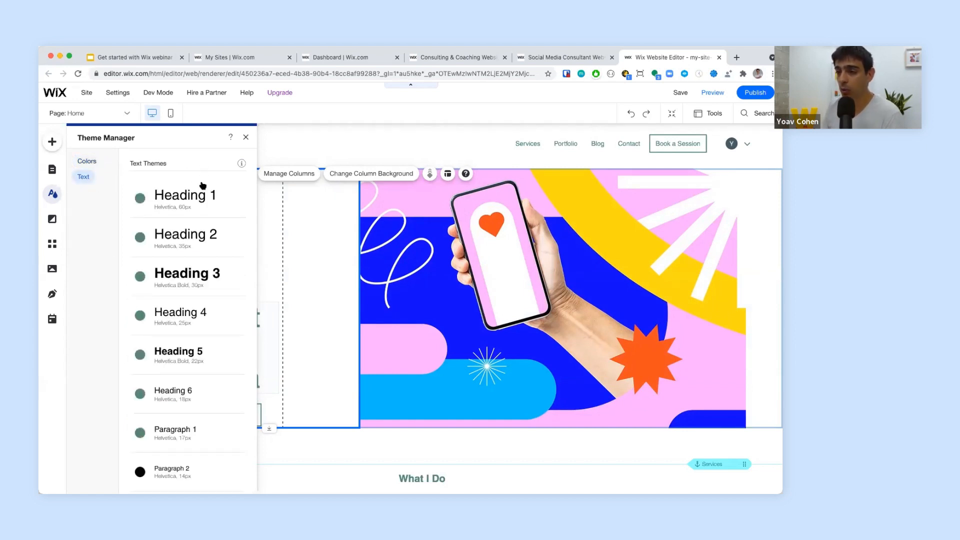
scroll(195, 437, down, 2)
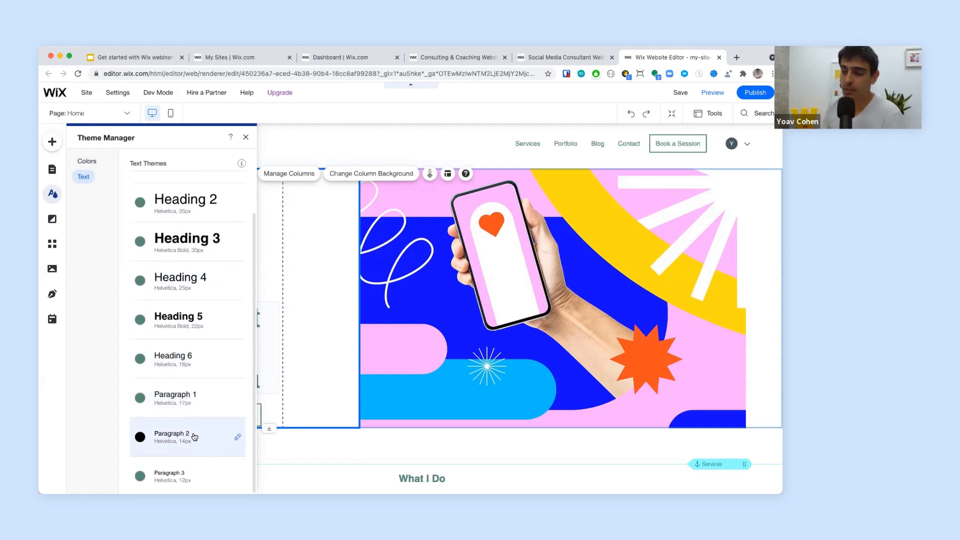
scroll(204, 407, up, 2)
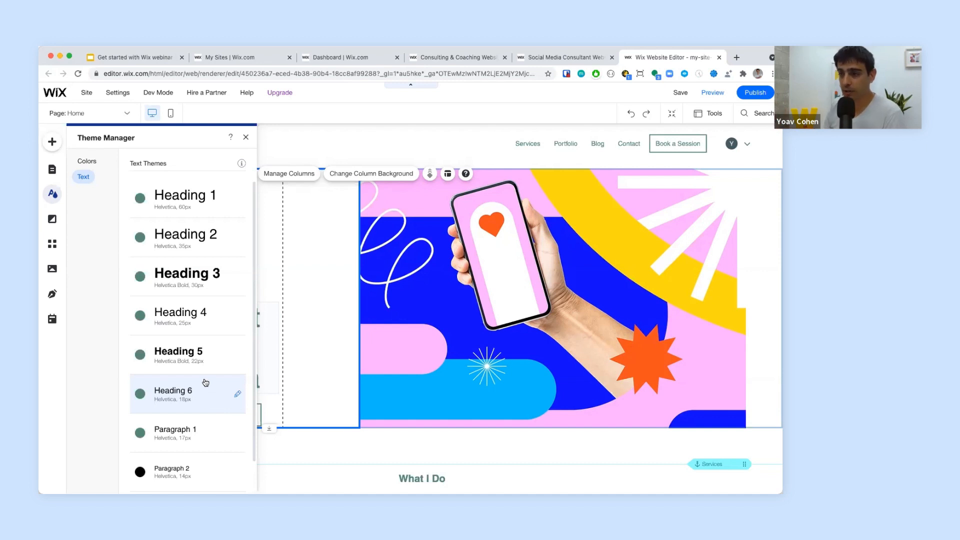
click(248, 138)
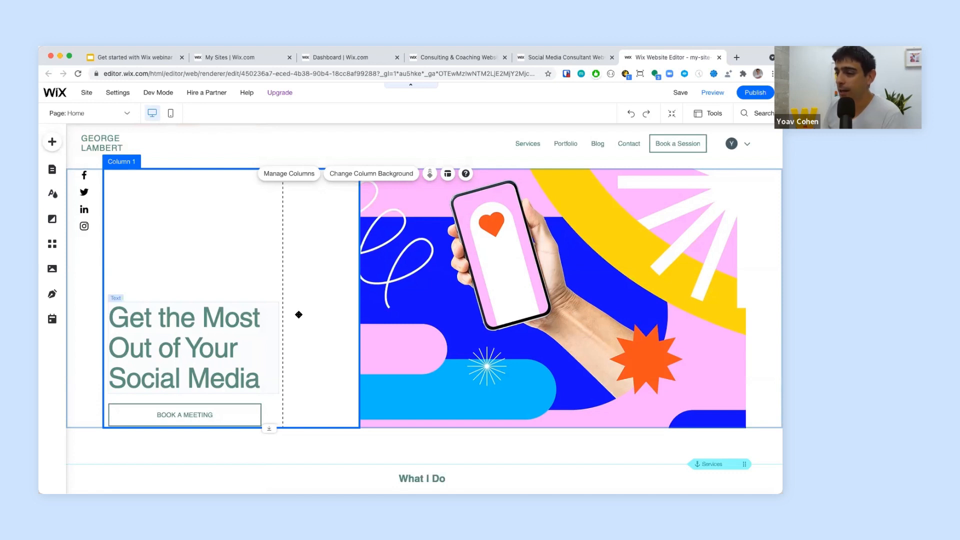
Step: Select the hero strip's image column and read its help article about columns on a strip
click(505, 277)
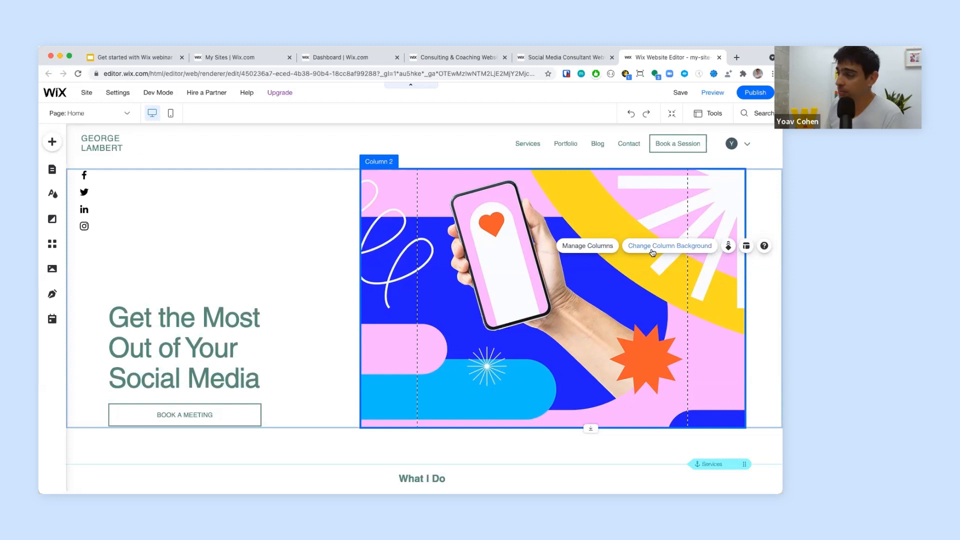
click(763, 246)
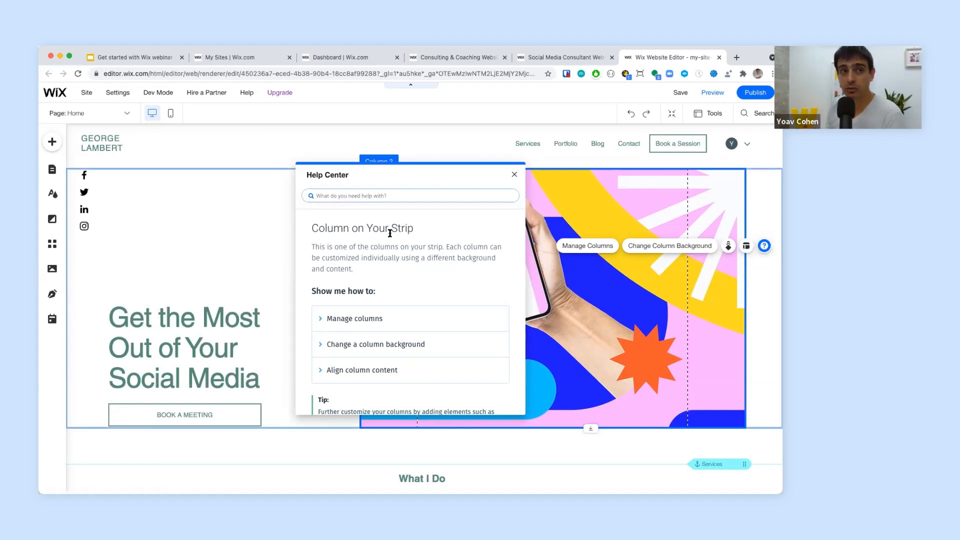
drag(422, 235, 308, 223)
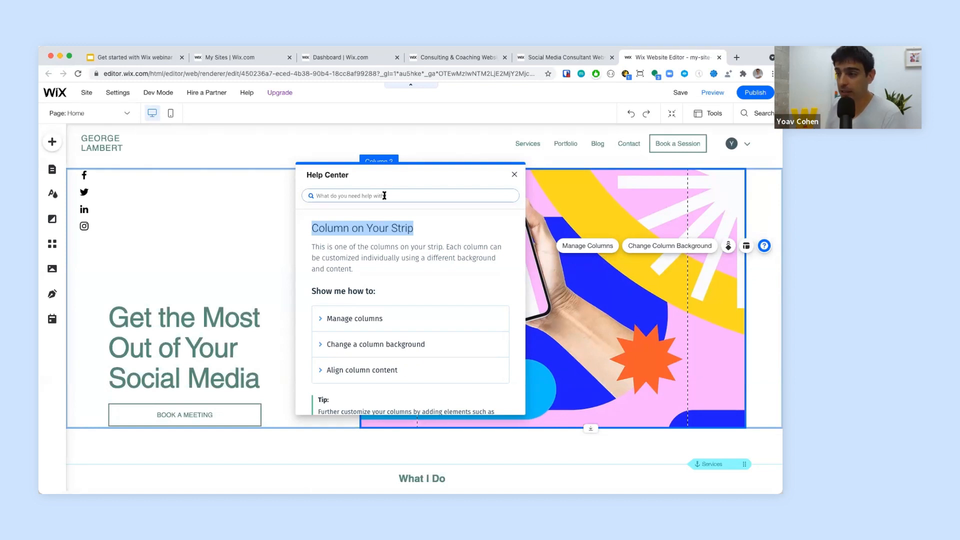
click(514, 175)
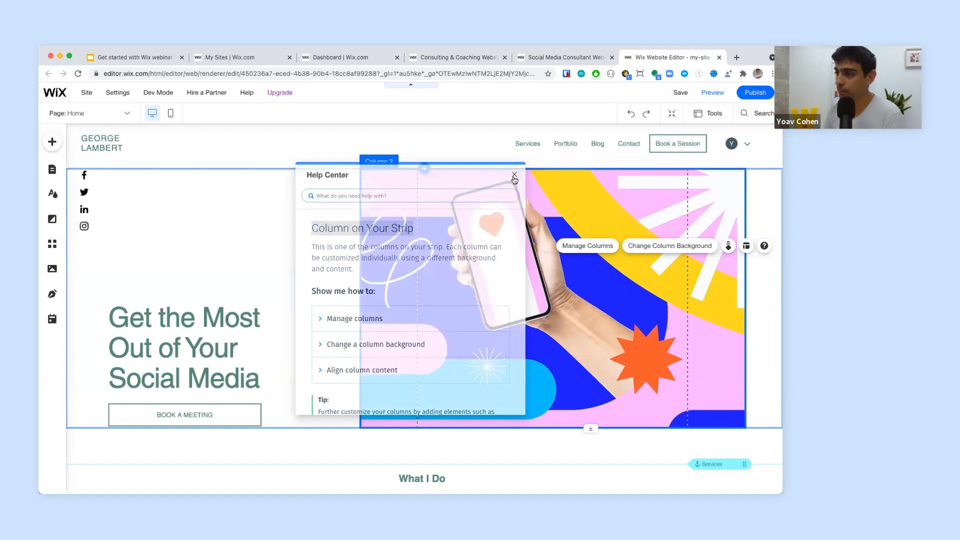
Step: Upload the phone-in-hand image shutterstock_1168792579.png from the computer and set it as the hero image column's background
click(639, 246)
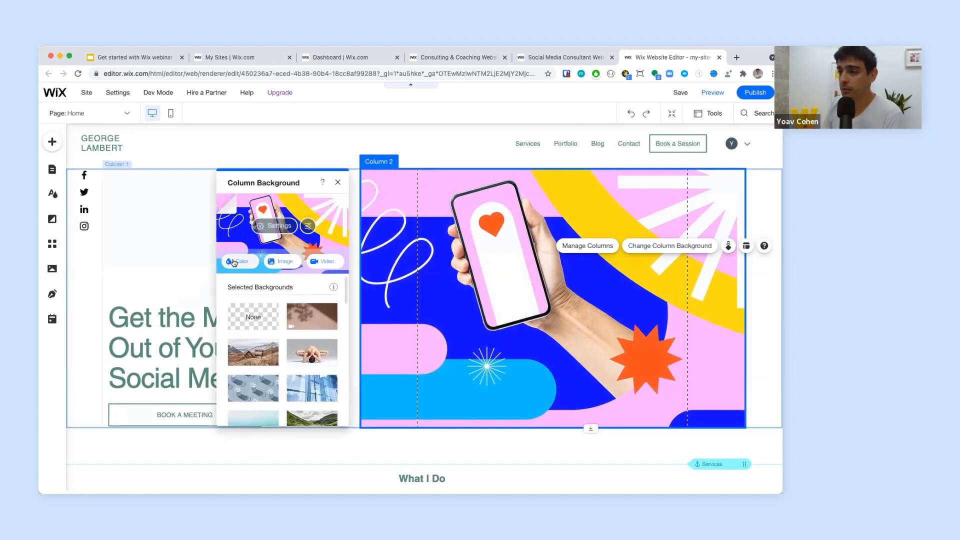
click(285, 263)
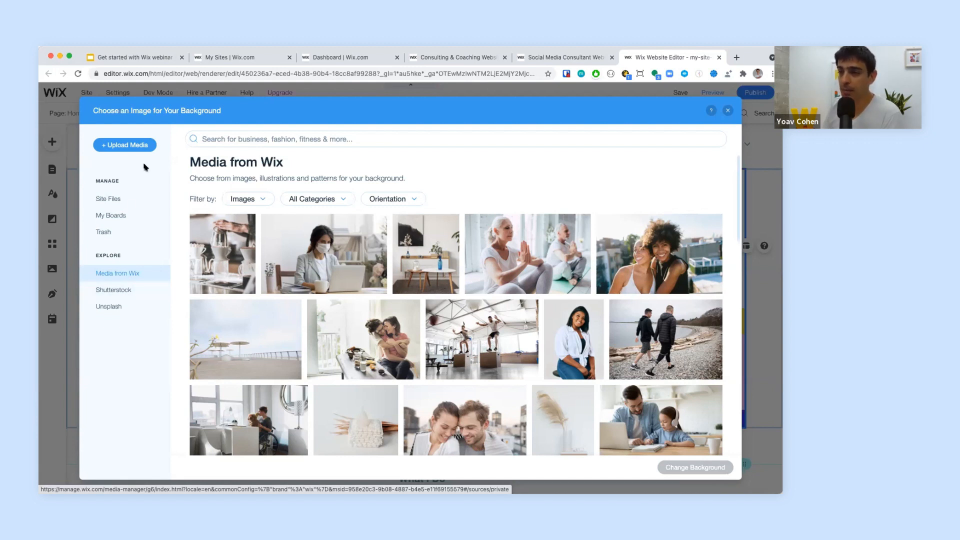
click(145, 146)
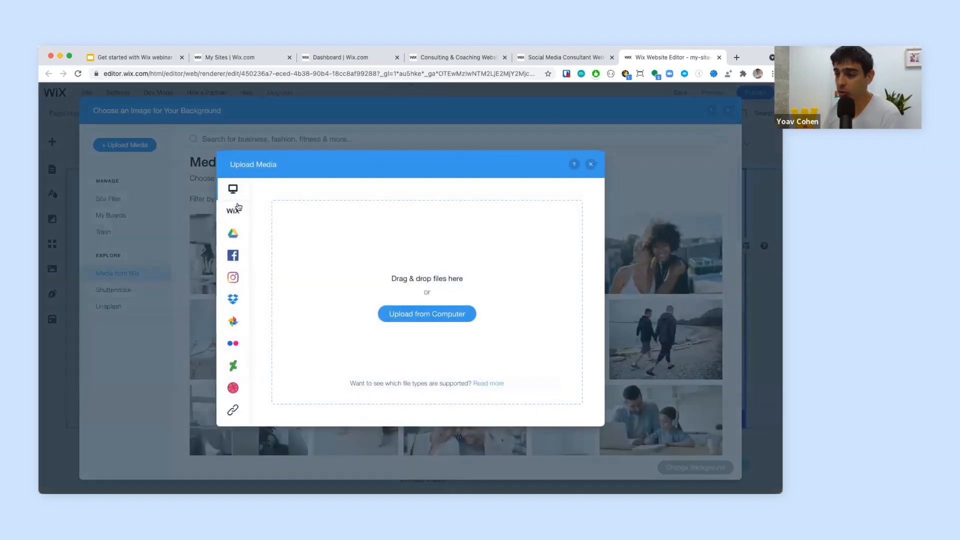
mouse_move(238, 206)
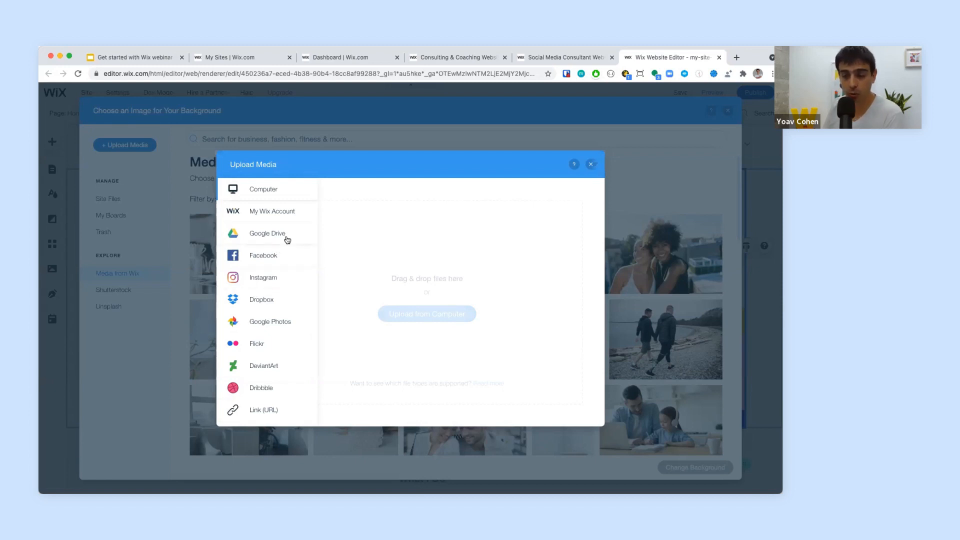
click(396, 314)
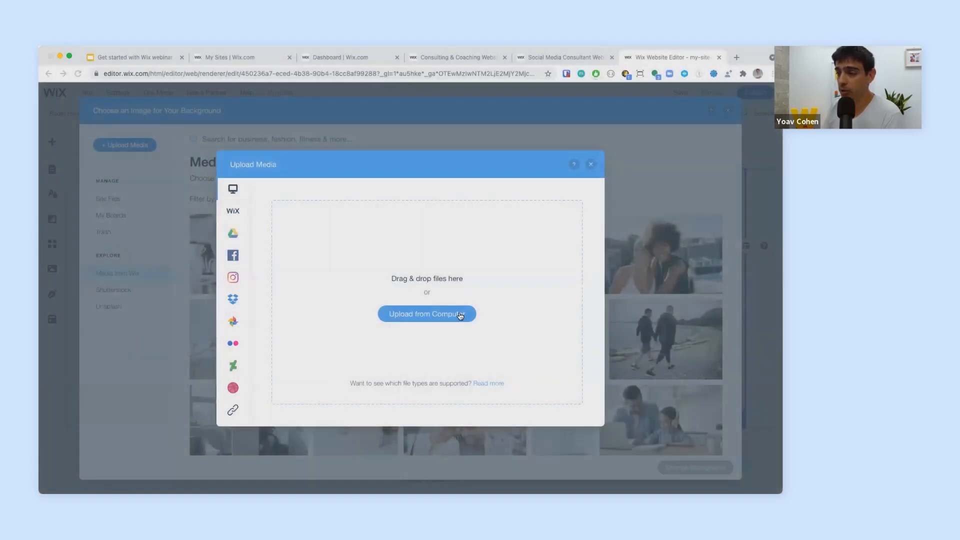
click(460, 316)
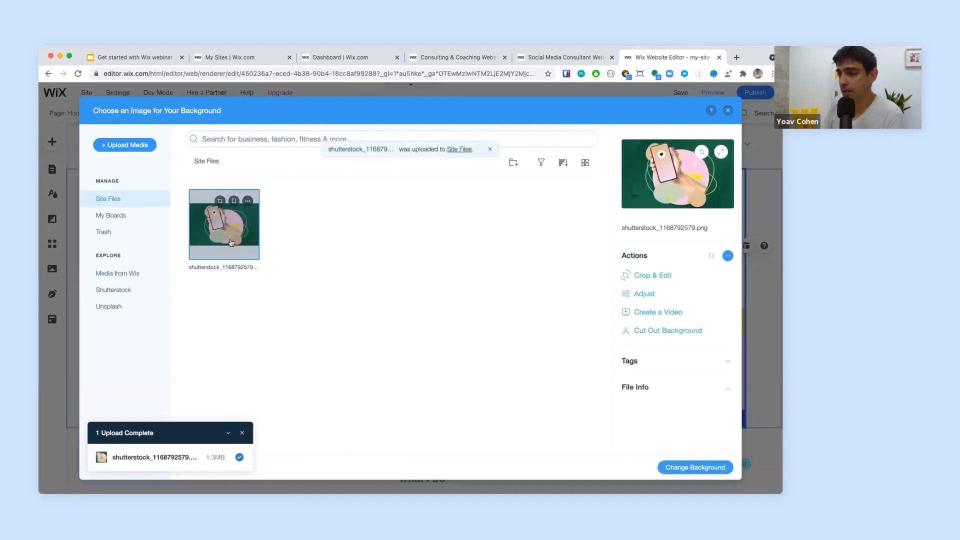
click(692, 467)
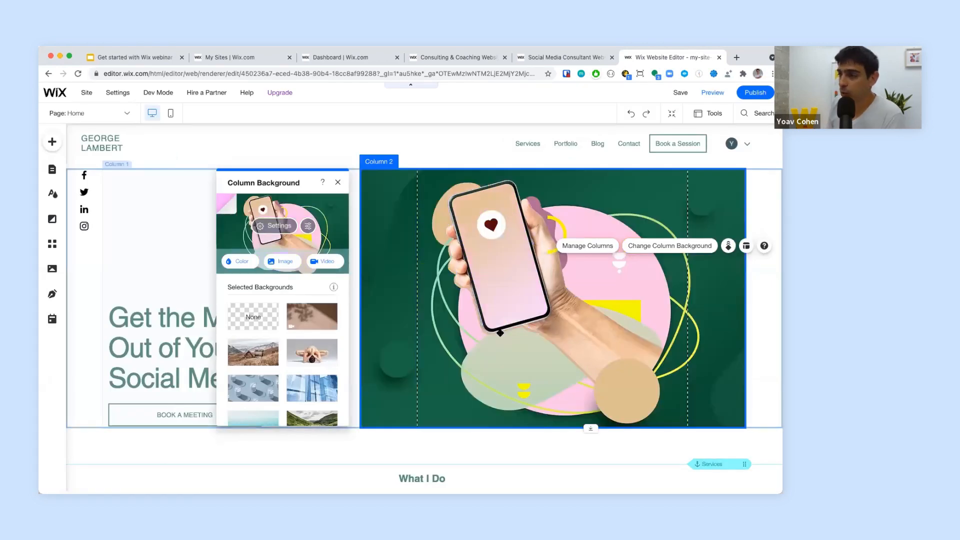
click(337, 183)
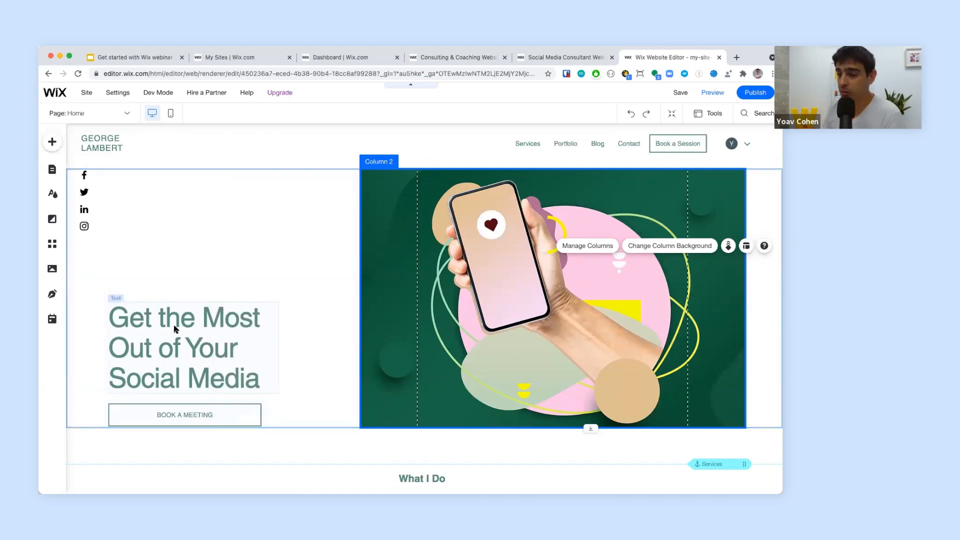
Step: Examine the hero heading's text settings and preview the theme colors on its text without choosing one
click(175, 346)
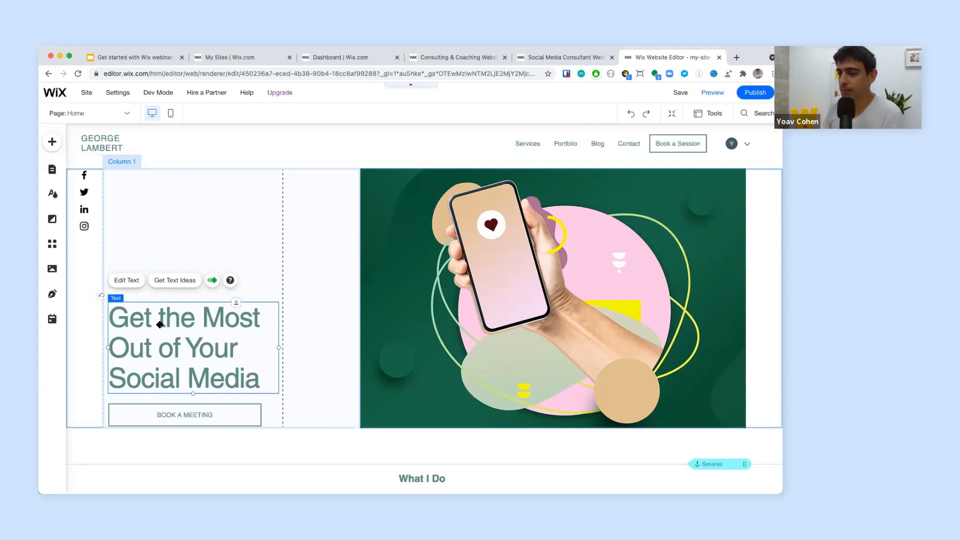
click(127, 280)
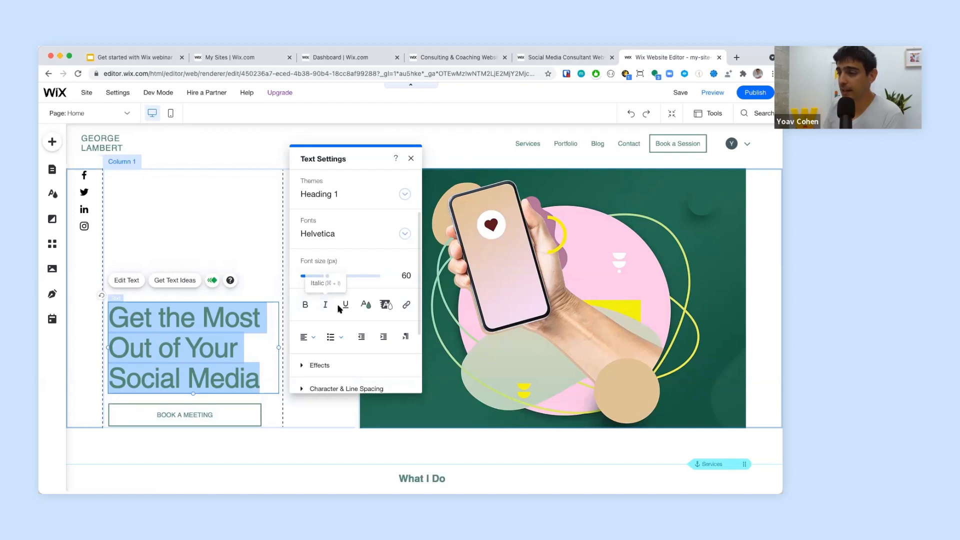
click(366, 305)
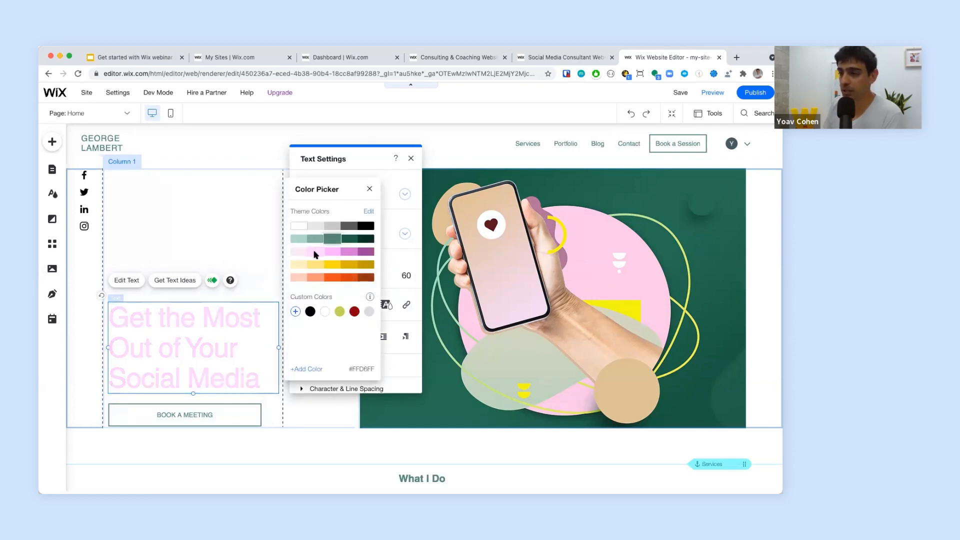
click(368, 195)
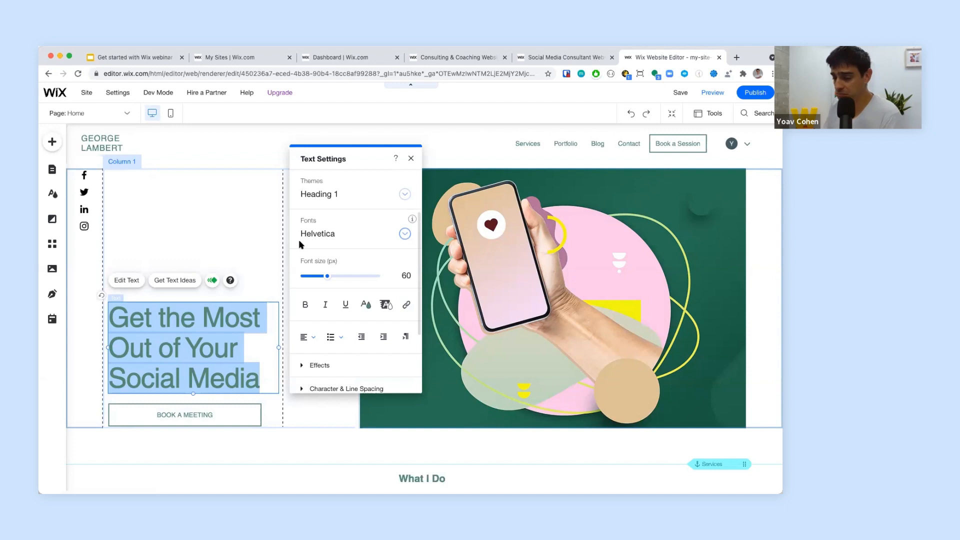
Step: Generate text ideas for the hero heading with site type Digital Marketing Agency and topic Welcome
click(170, 283)
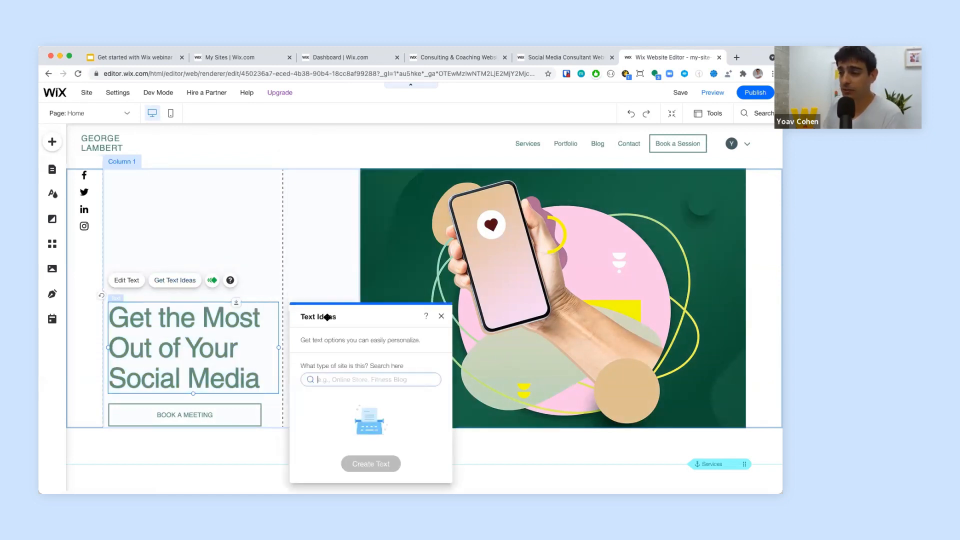
click(336, 274)
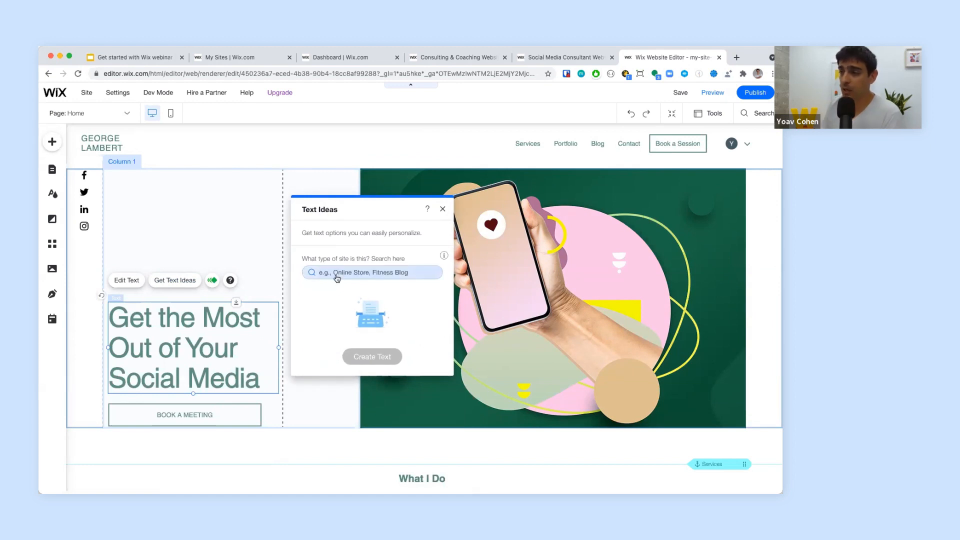
text(digital marketing)
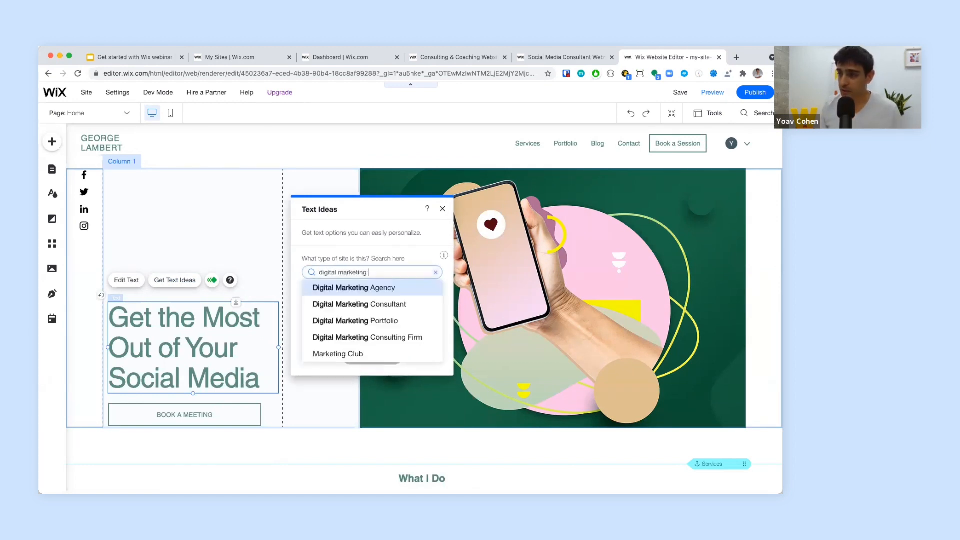
click(350, 289)
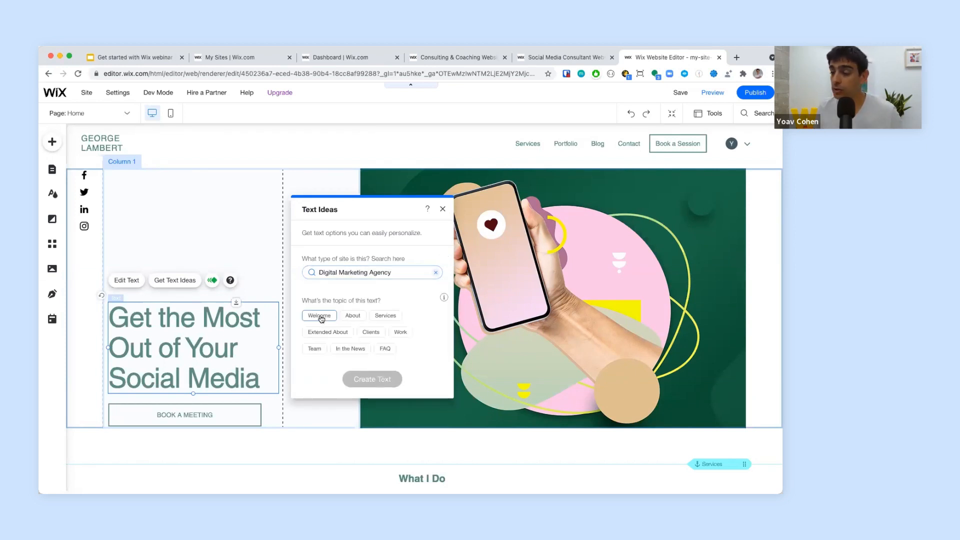
click(321, 317)
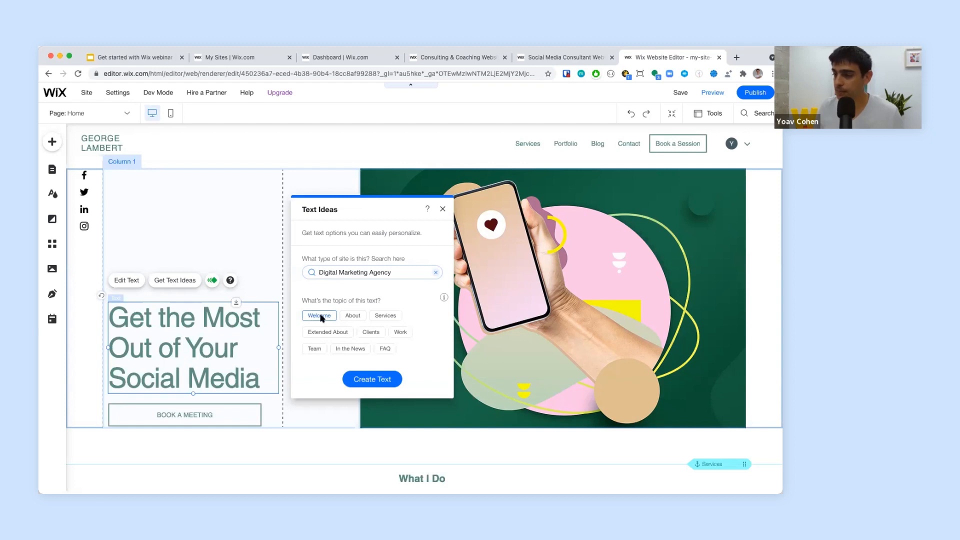
click(361, 378)
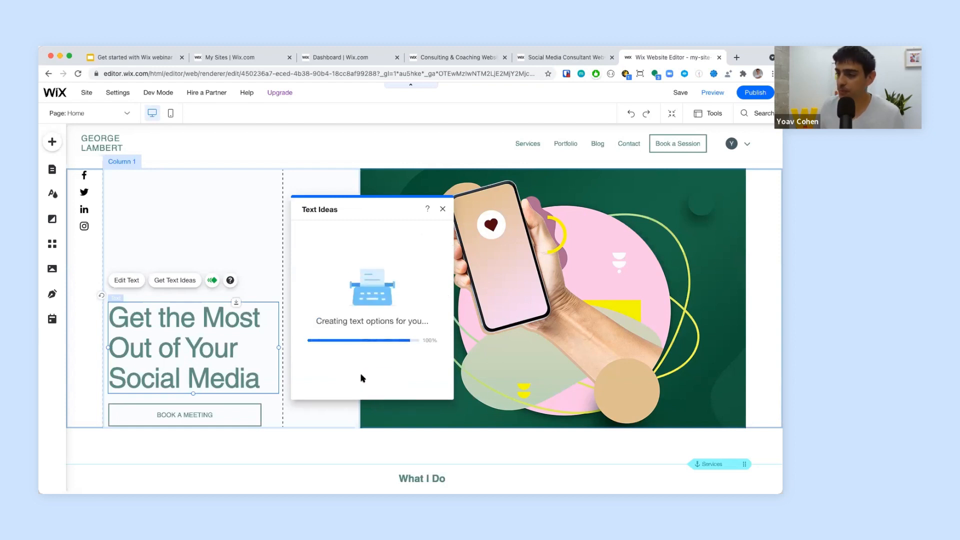
Step: Use the title idea "More Than Your Usual Digital Marketing Agency" as the hero heading's text
drag(364, 212, 361, 181)
scroll(365, 331, down, 1)
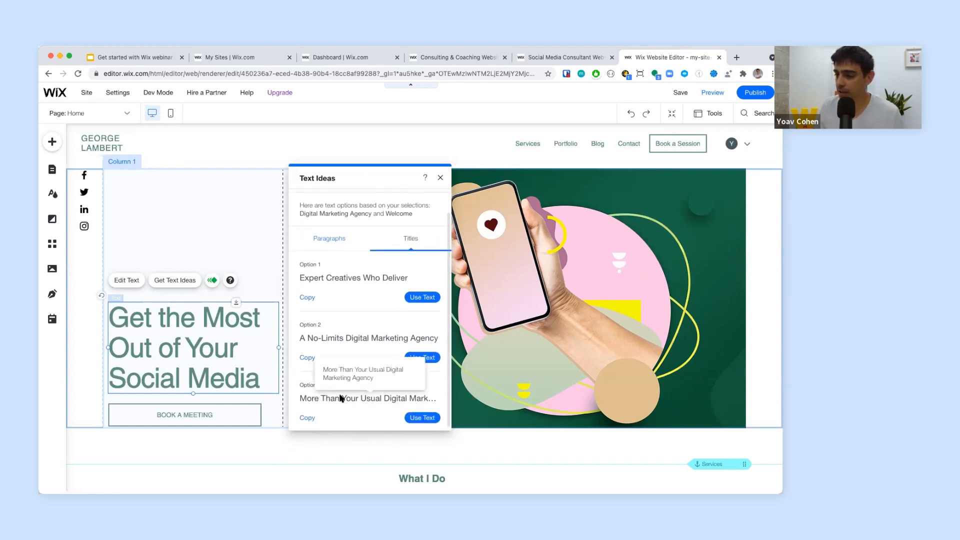
click(422, 418)
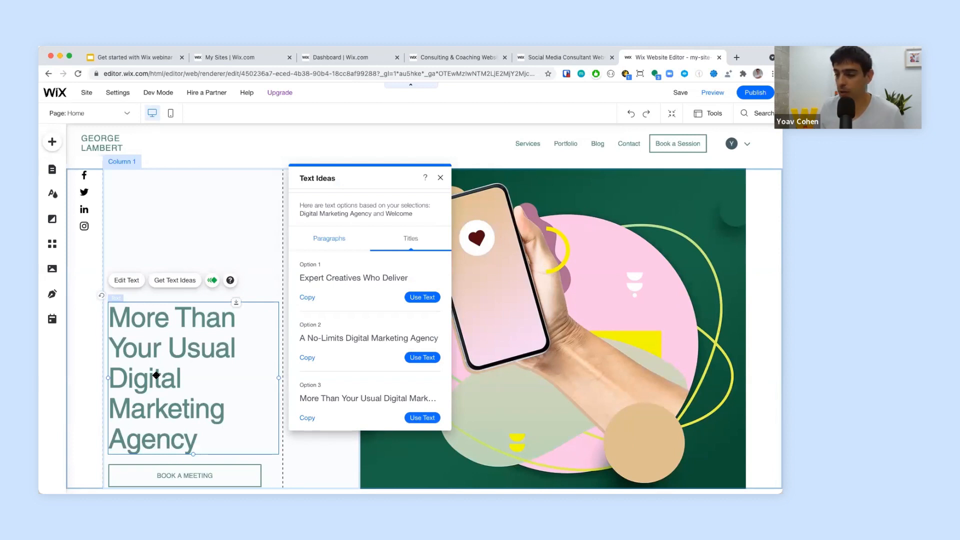
click(440, 178)
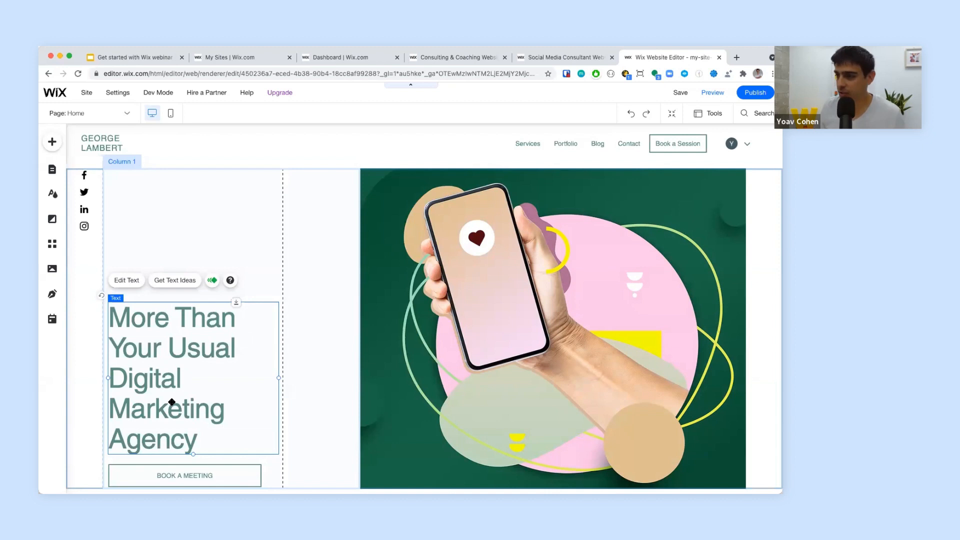
Step: Replace the word "Agency" in the hero heading with "Consultant"
click(128, 282)
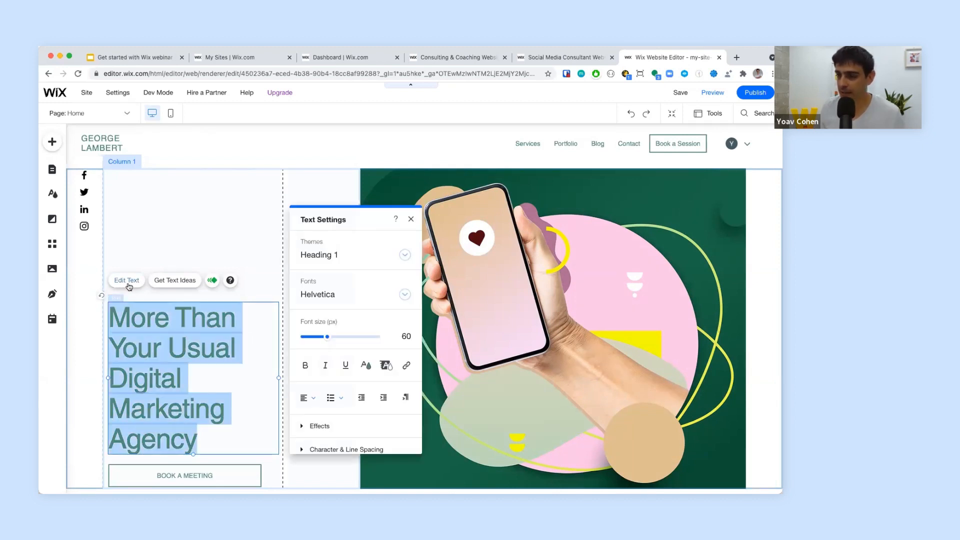
double_click(148, 437)
text(Con)
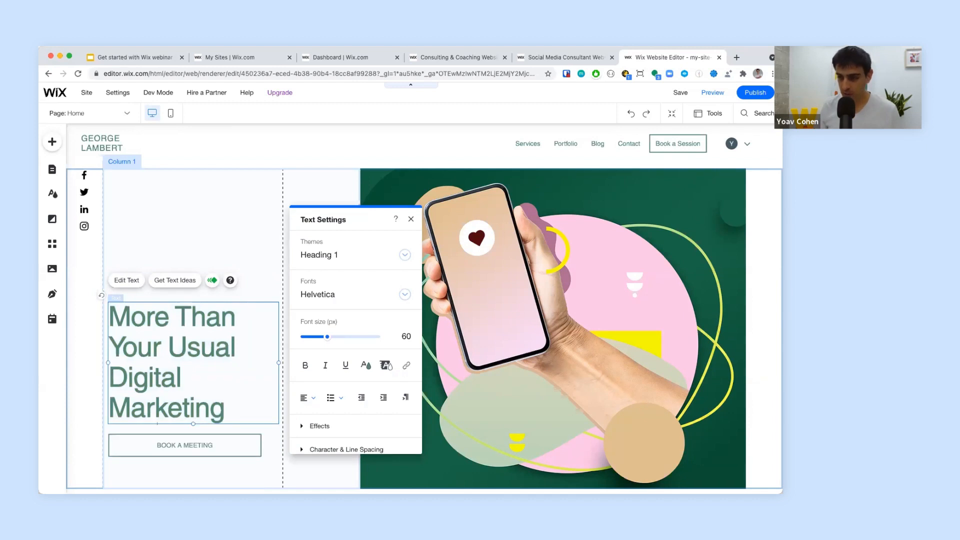
text(sultant)
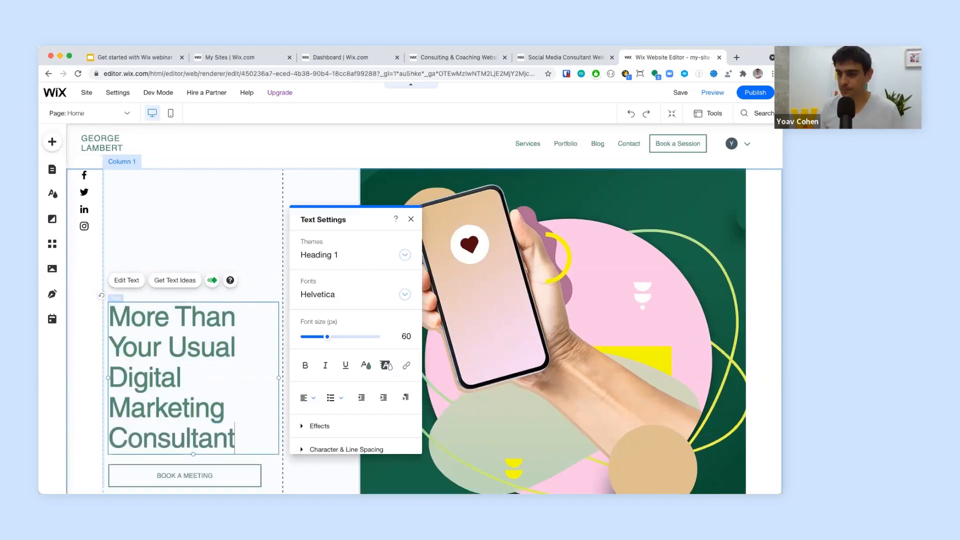
click(264, 296)
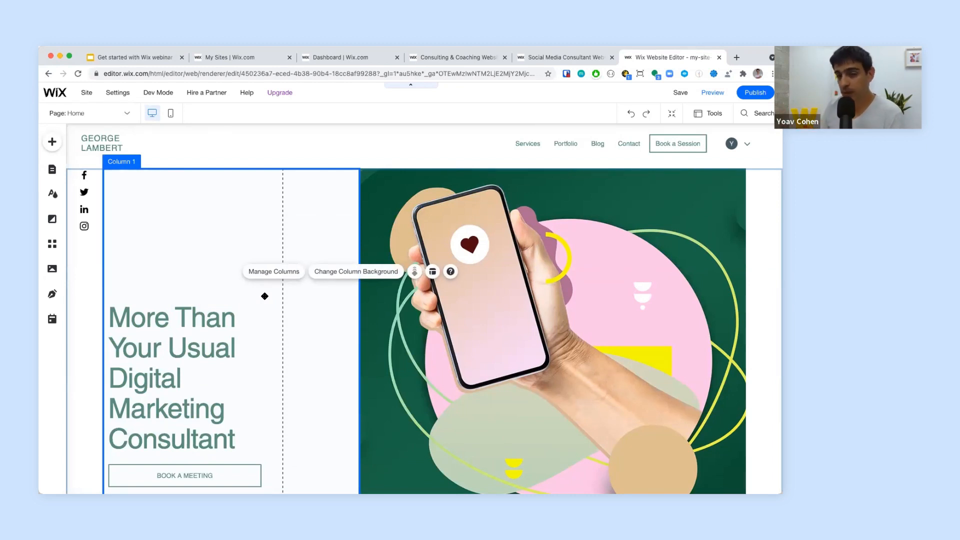
Step: Move the hero heading higher in its column and bring the Book a Meeting button up directly beneath it
click(162, 410)
drag(163, 410, 164, 372)
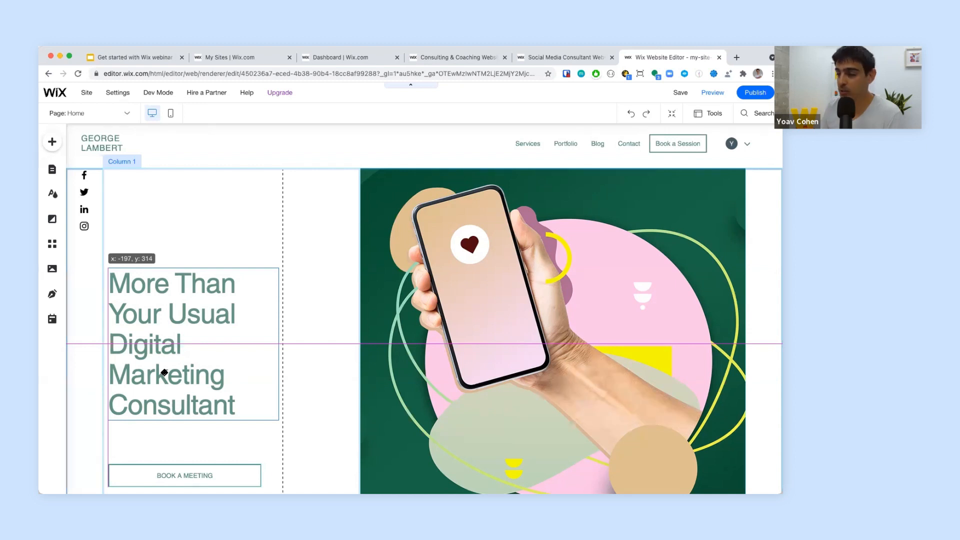
drag(165, 373, 165, 373)
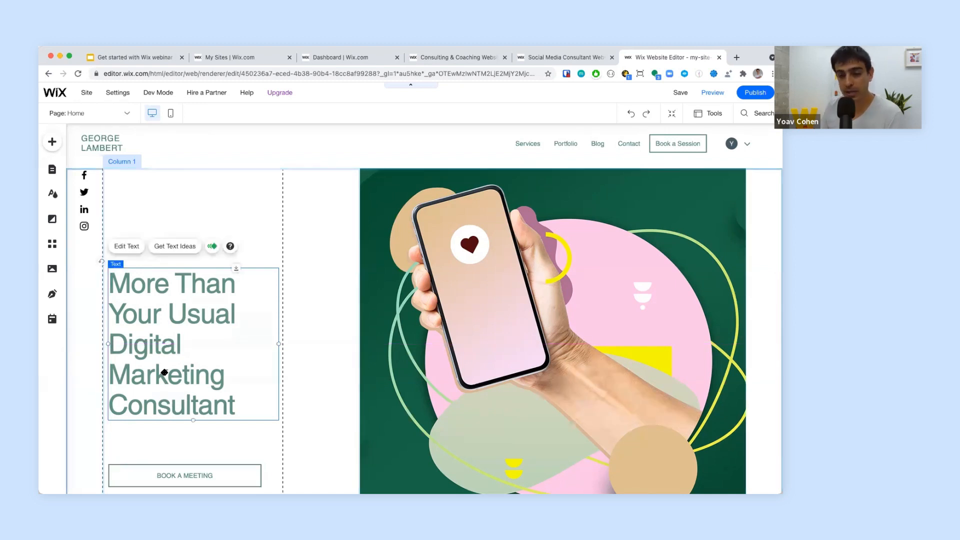
click(146, 475)
drag(146, 476, 148, 435)
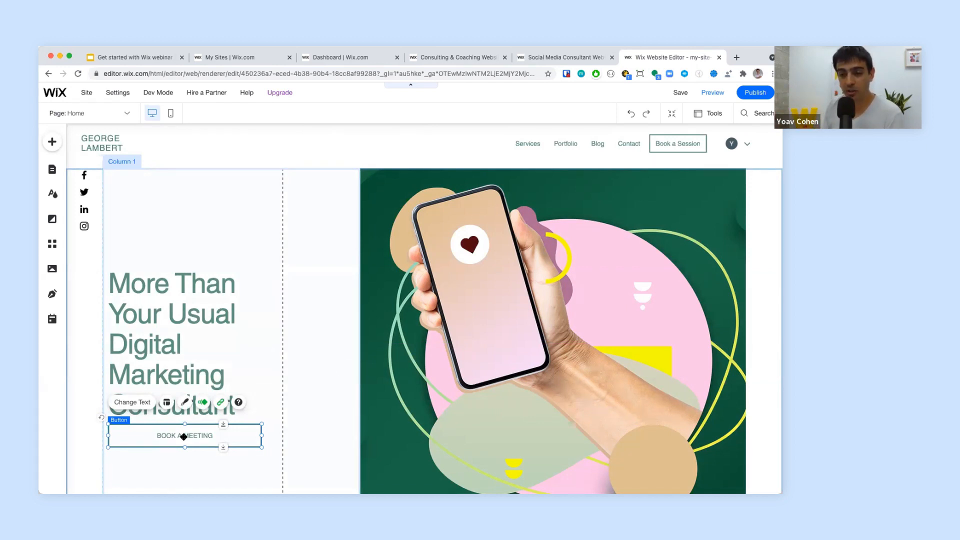
Step: Replace the "What I Do" section heading text with "Services I offer"
scroll(185, 435, down, 1)
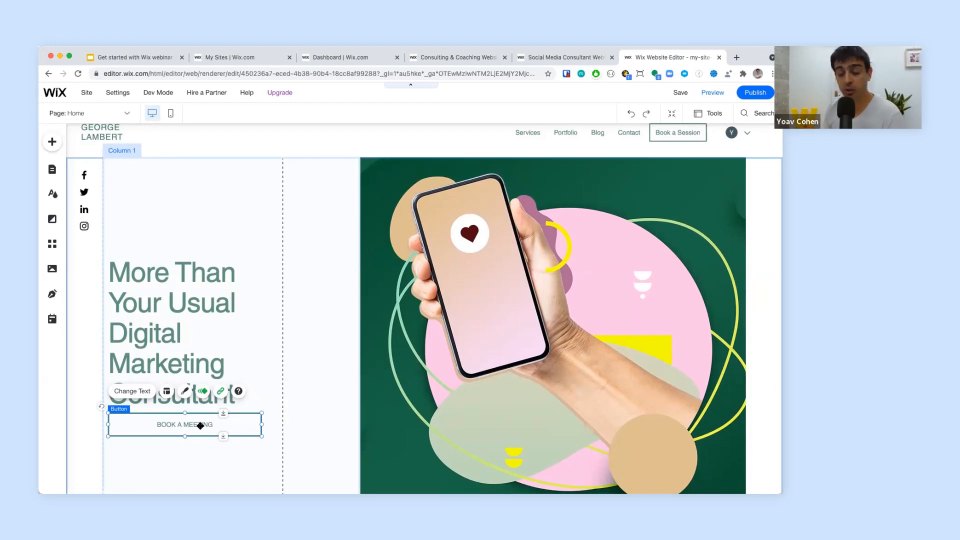
scroll(200, 425, down, 5)
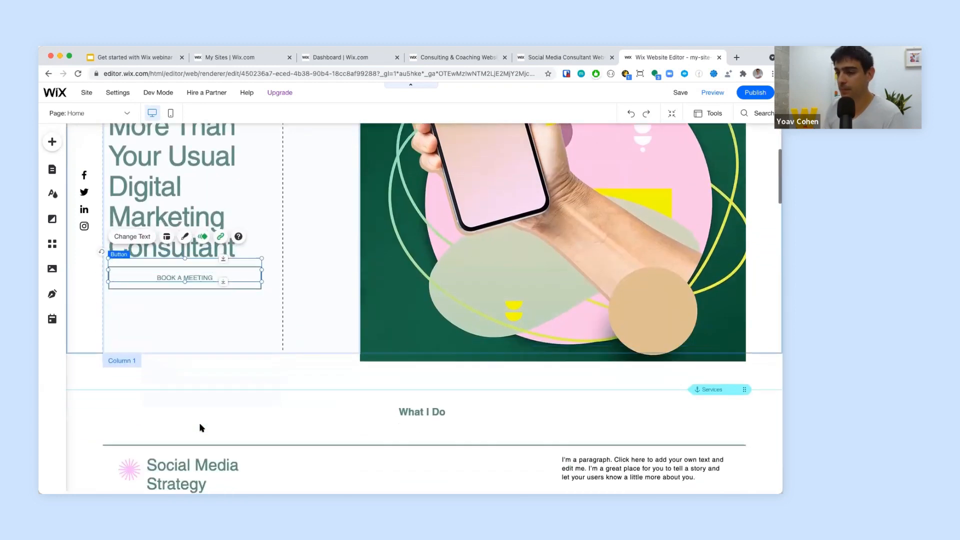
scroll(200, 427, down, 2)
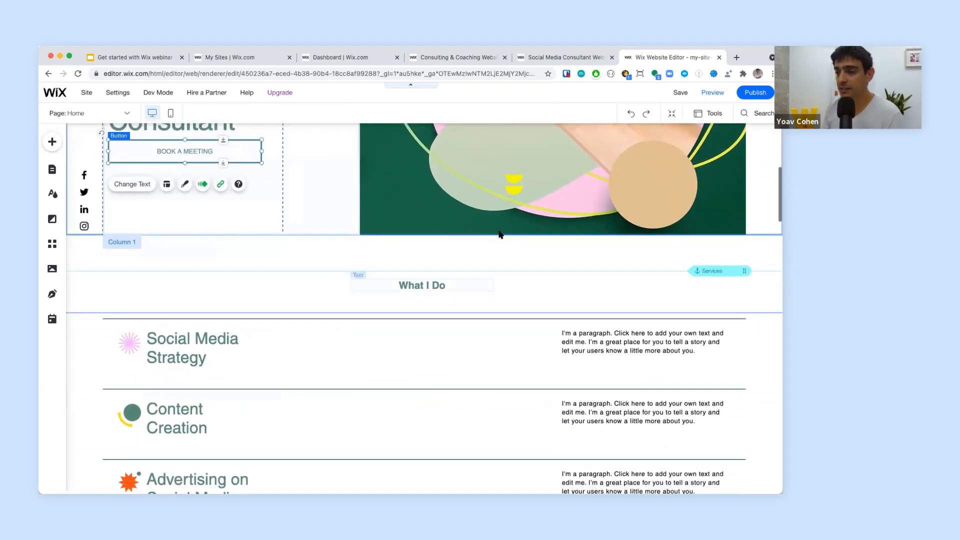
click(433, 287)
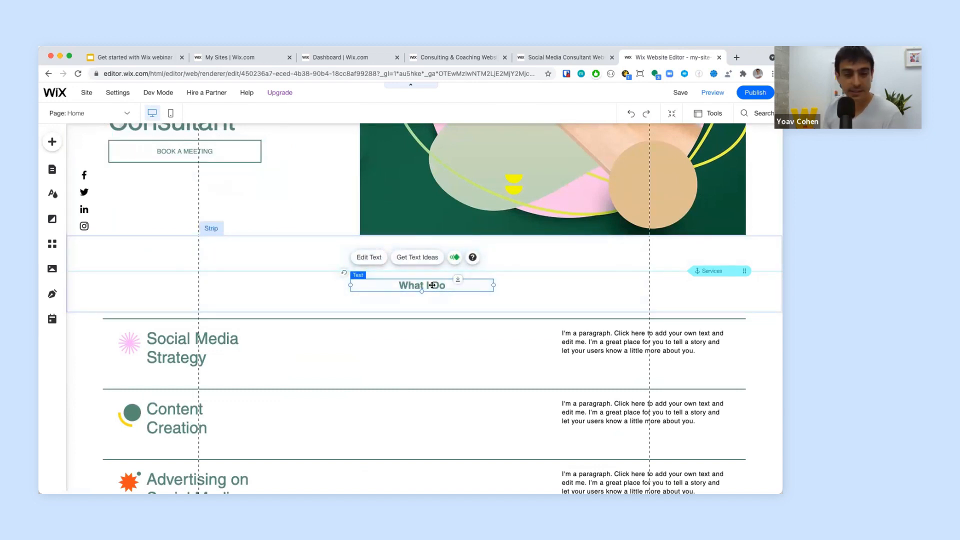
click(371, 262)
text(Services I offer)
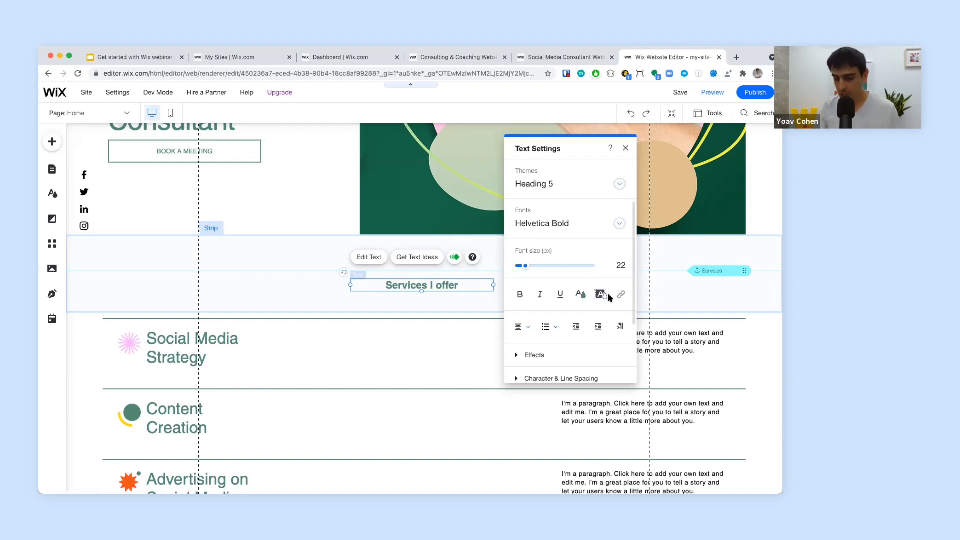
Step: Set the font size of the whole "Services I offer" heading to 30 px
key(super+a)
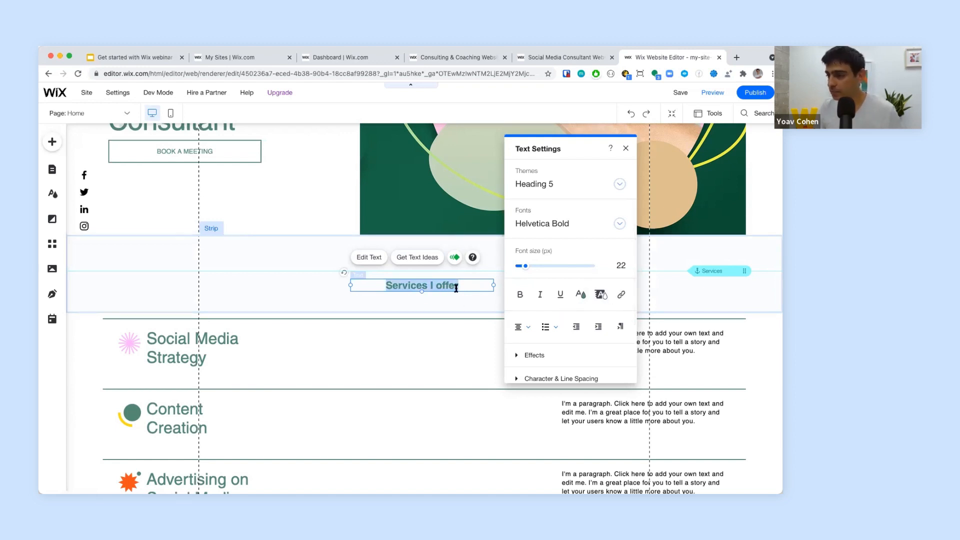
drag(525, 270, 530, 270)
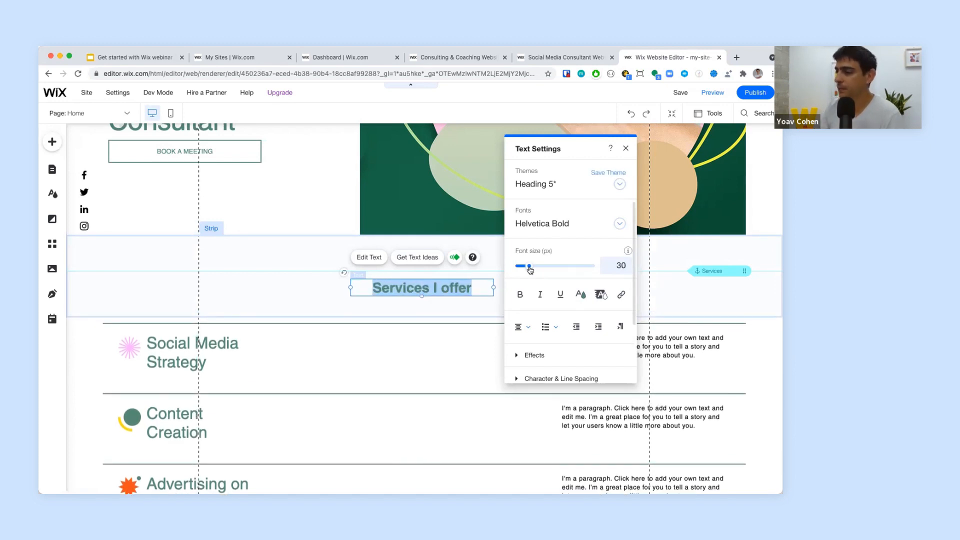
click(626, 148)
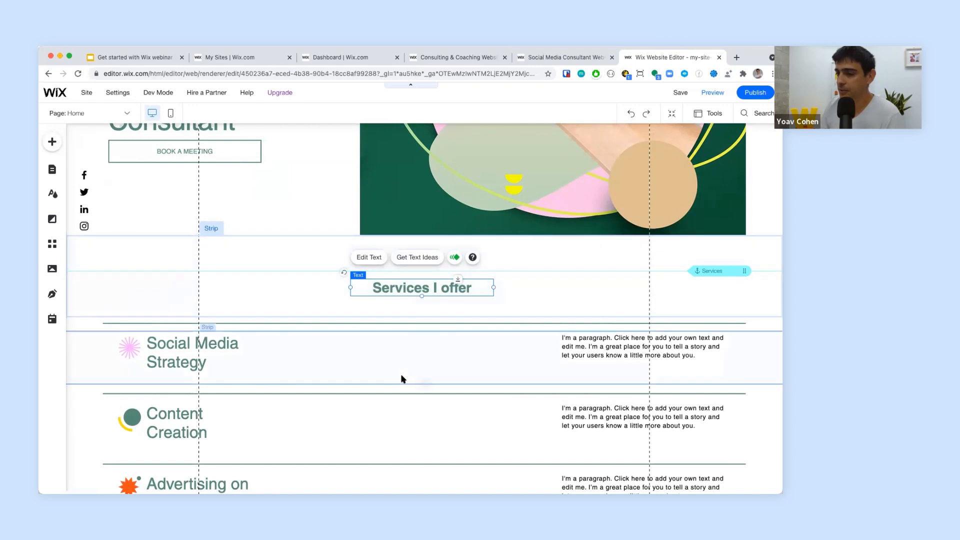
scroll(402, 379, down, 3)
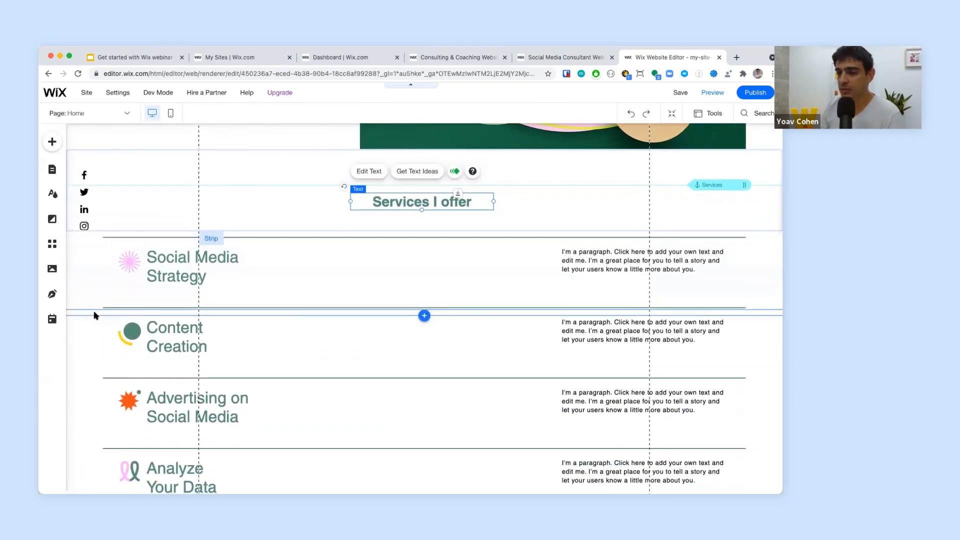
scroll(85, 352, down, 3)
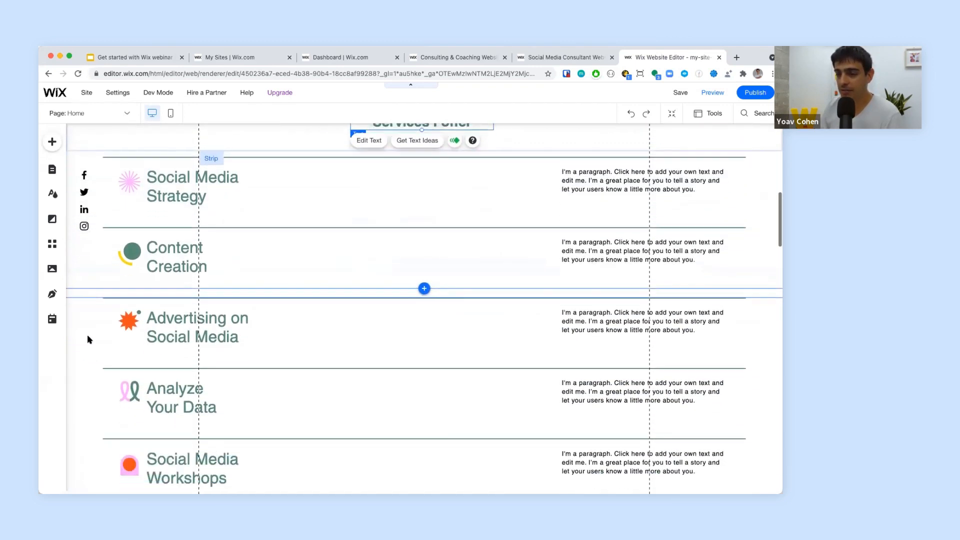
scroll(79, 403, down, 5)
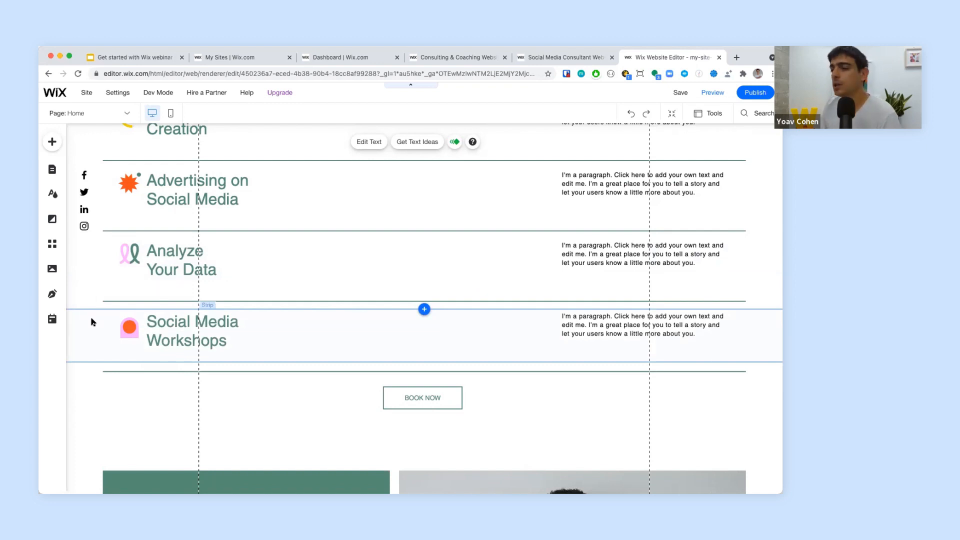
right_click(88, 265)
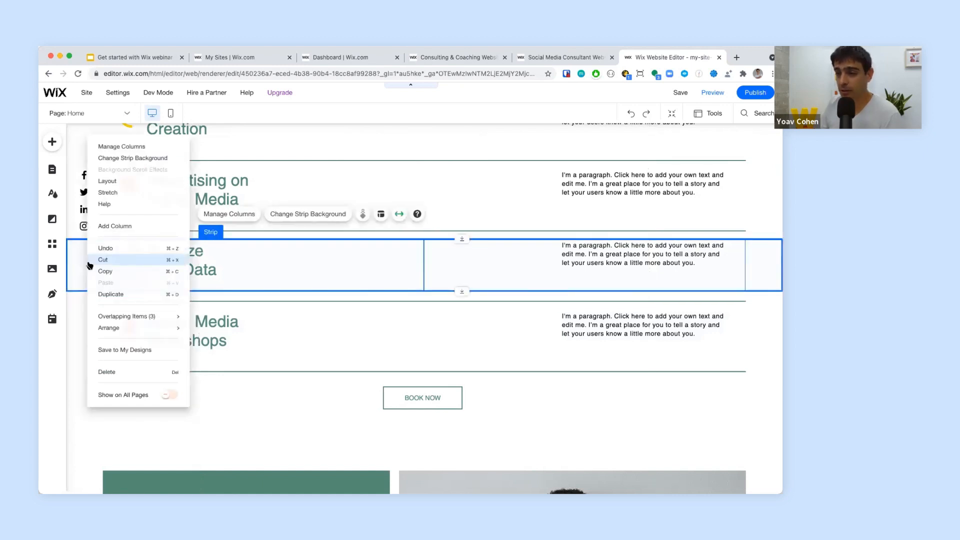
click(89, 260)
key(super+z)
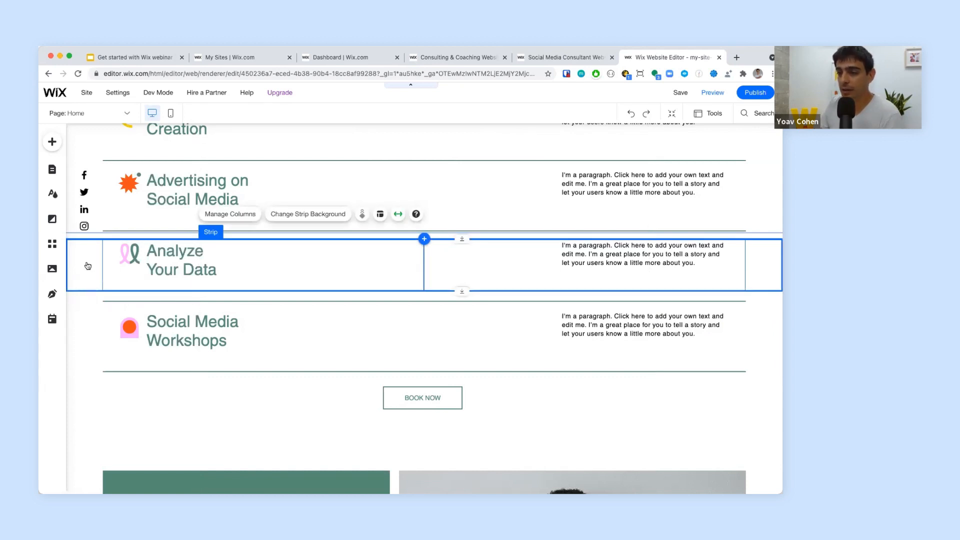
Step: Delete the Analyze Your Data and Social Media Workshops strips together with the divider lines above and below Social Media Workshops
right_click(87, 263)
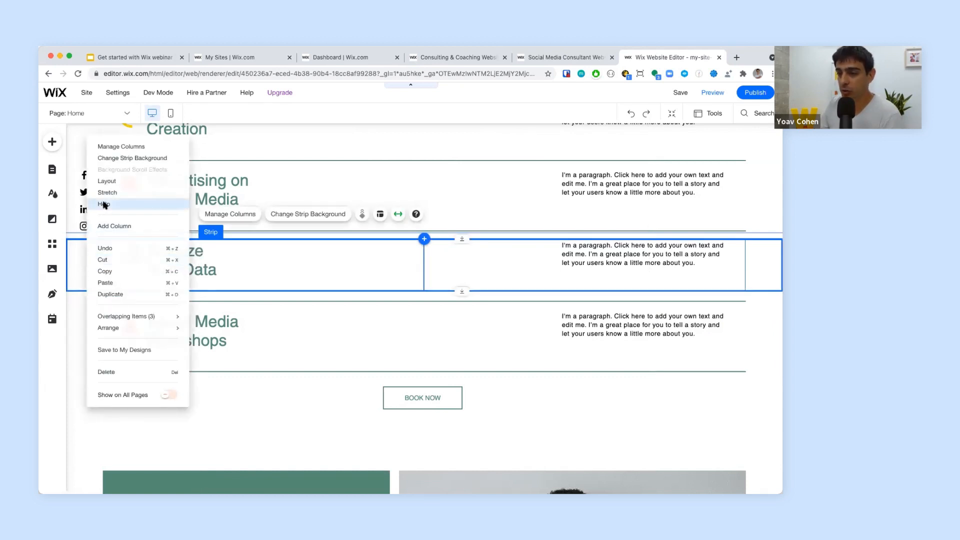
click(106, 372)
click(78, 330)
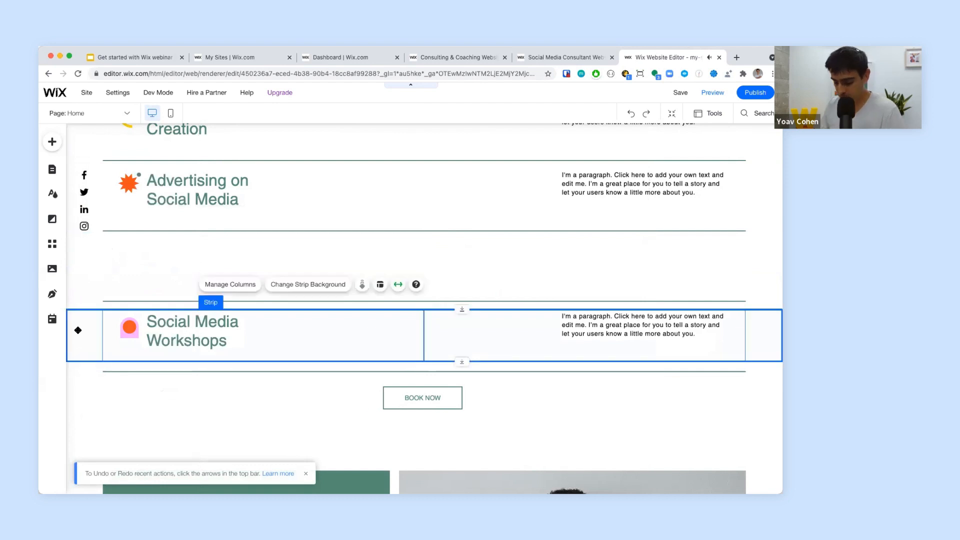
key(Delete)
click(118, 301)
key(Delete)
click(118, 372)
key(Delete)
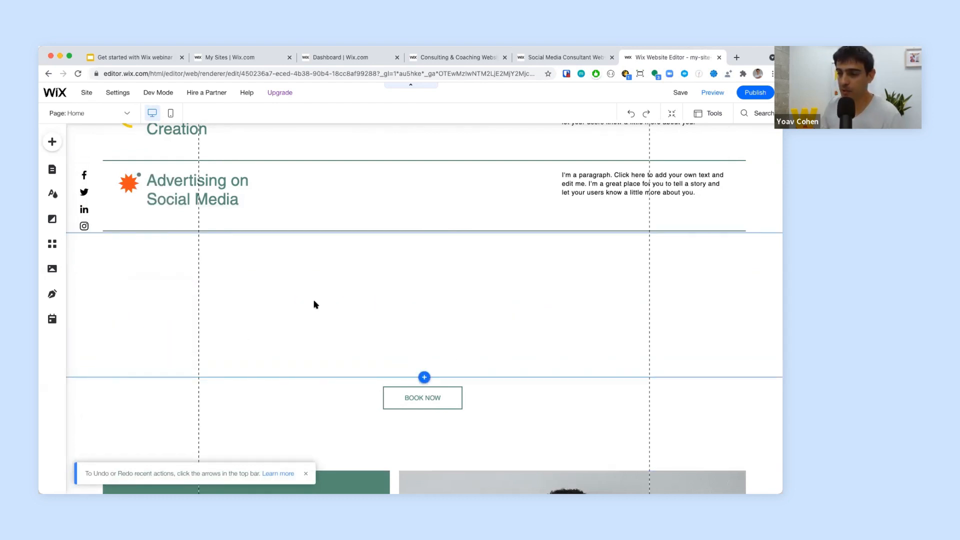
Step: In Zoom Out mode, delete the empty space between the Advertising on Social Media strip and the Book Now button, and return to normal editing
scroll(388, 285, up, 1)
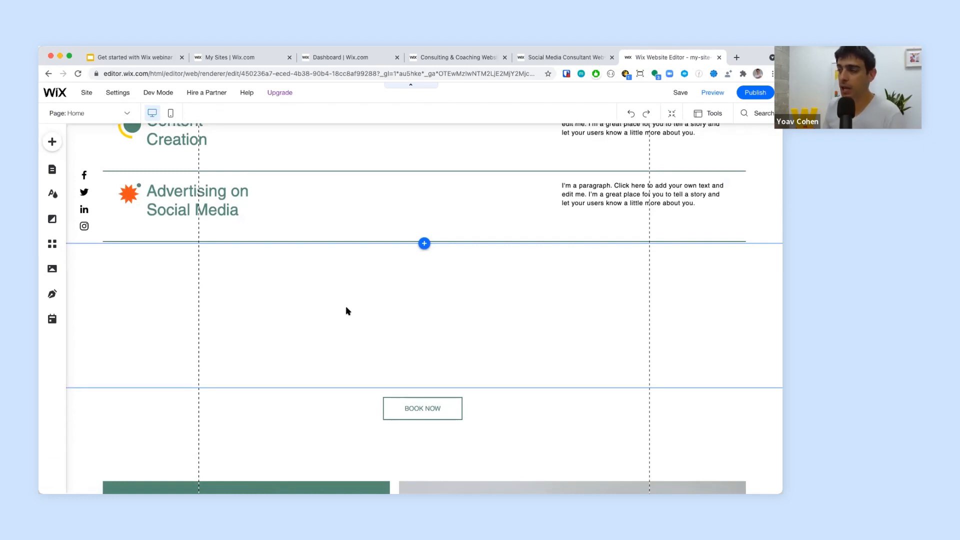
click(673, 114)
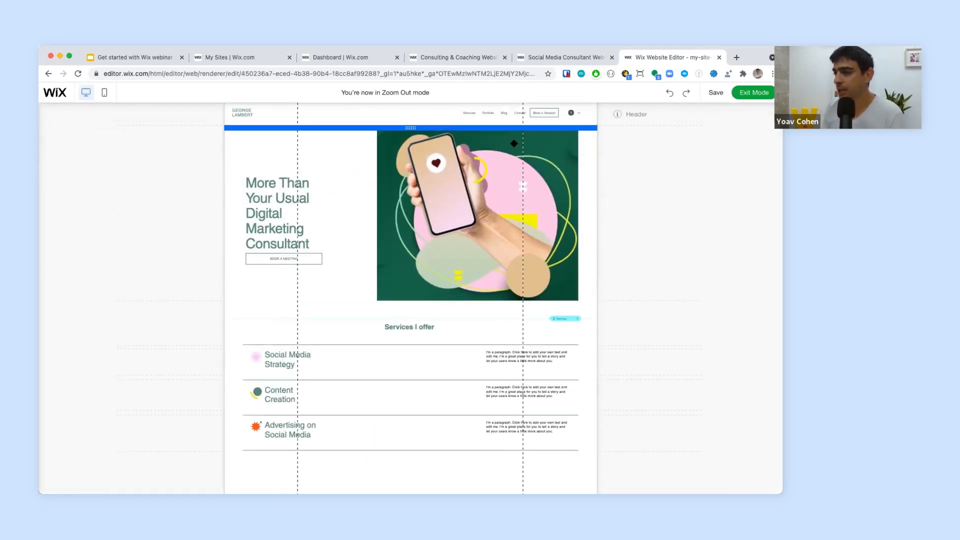
scroll(335, 344, down, 6)
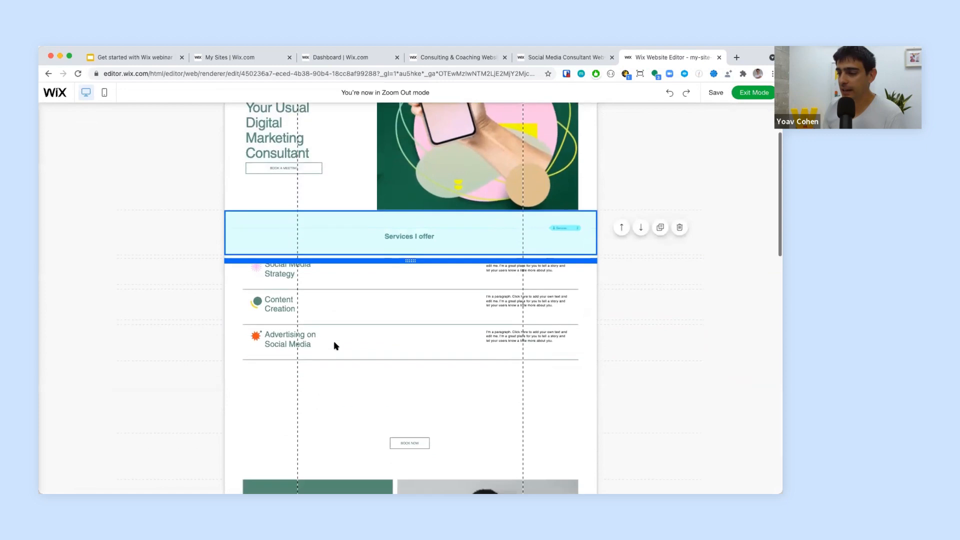
scroll(335, 344, down, 10)
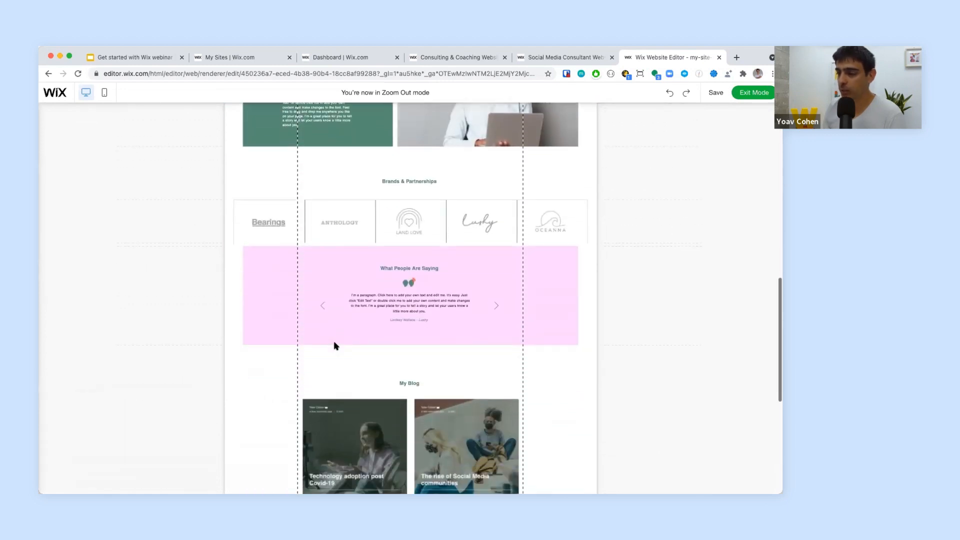
scroll(334, 346, up, 12)
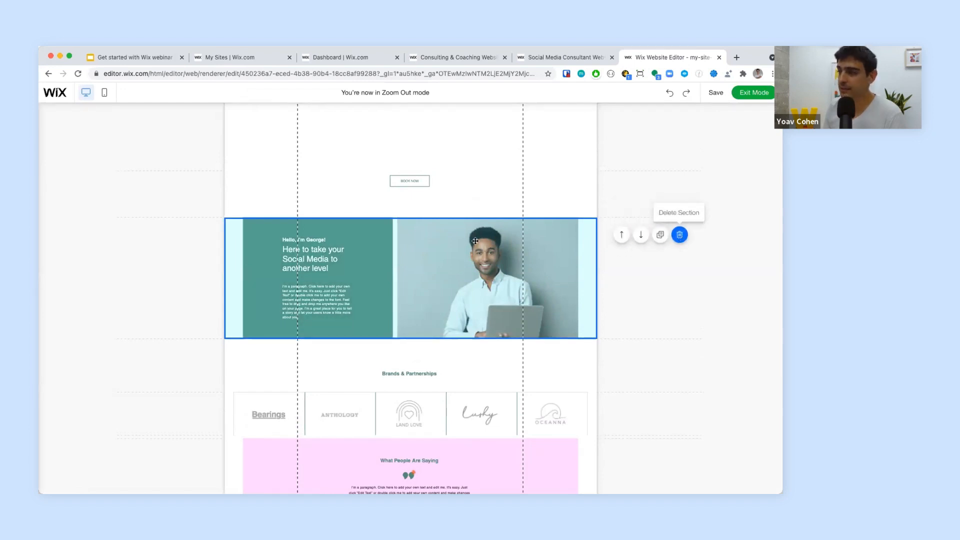
scroll(498, 218, up, 2)
mouse_move(498, 219)
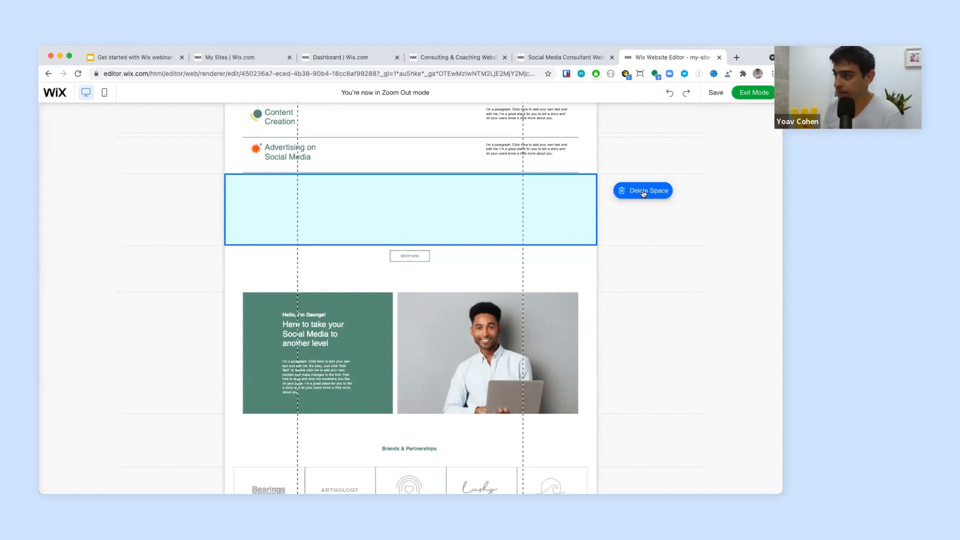
click(643, 193)
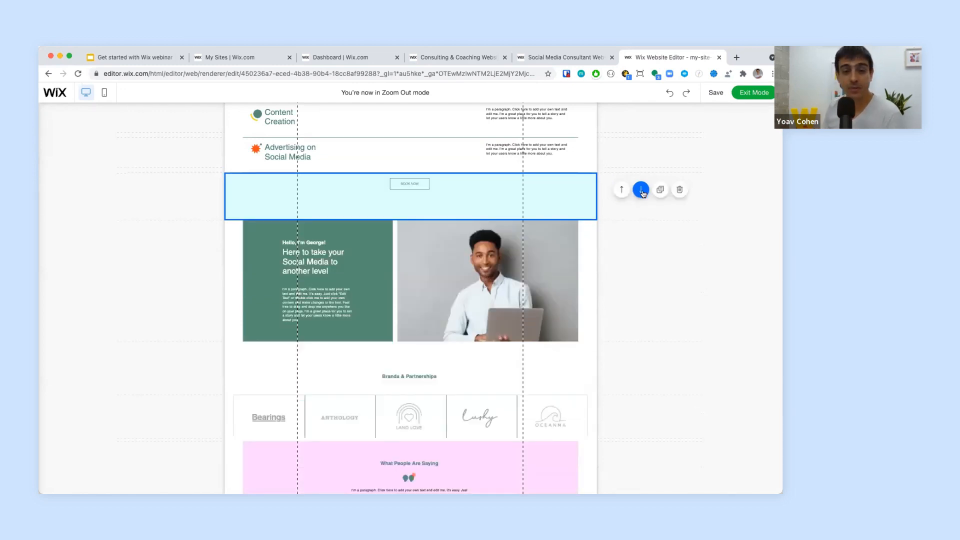
click(685, 146)
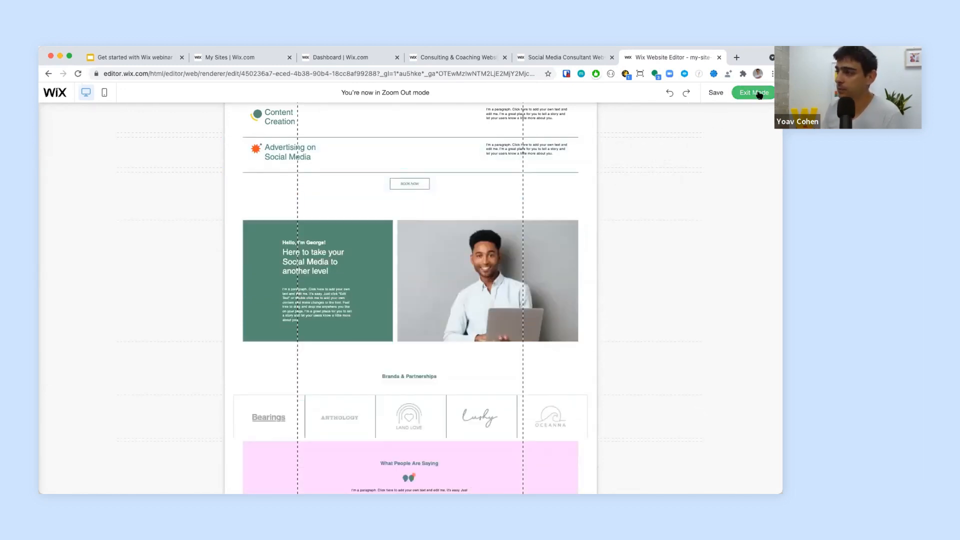
click(753, 92)
Step: Delete the introduction strip below the Book Now button, with its green text column and the photo of a man with a laptop
scroll(365, 327, down, 10)
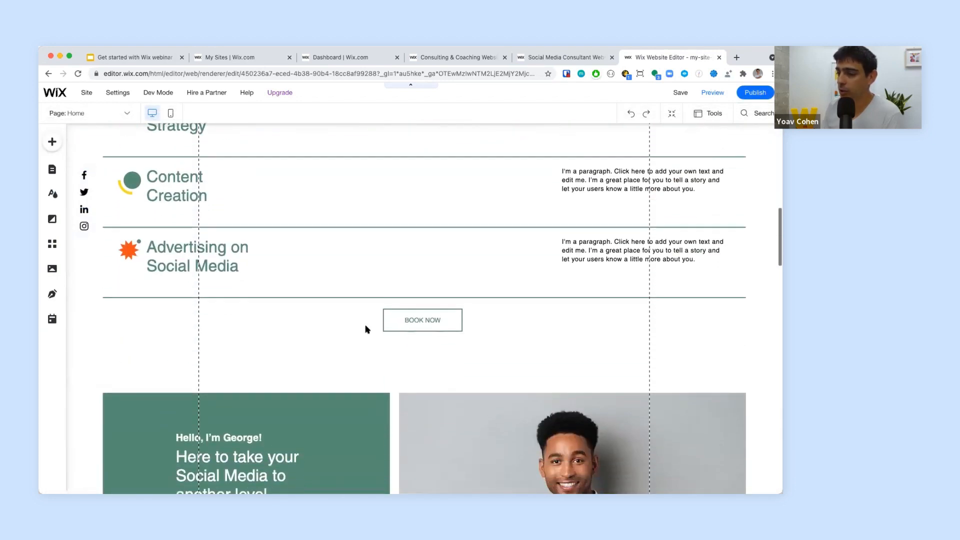
scroll(368, 329, down, 2)
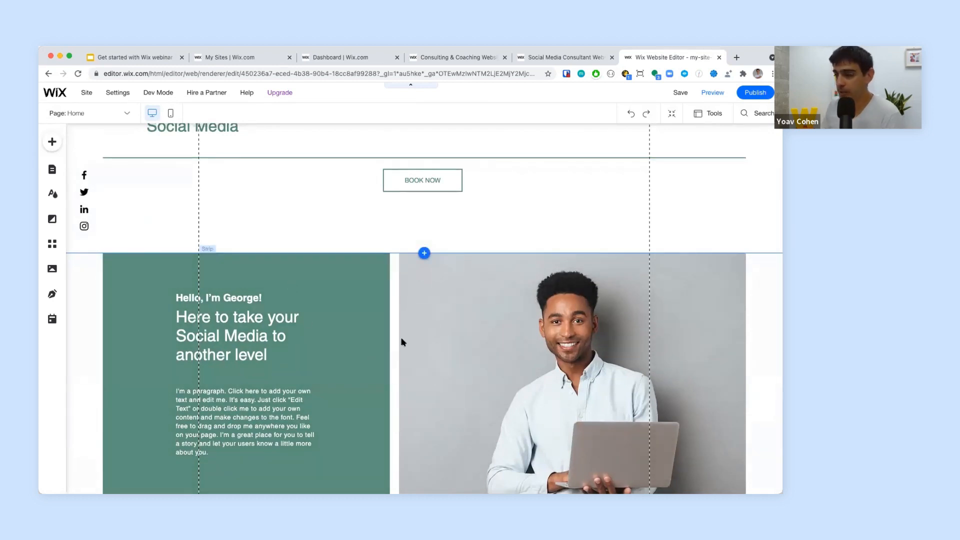
scroll(402, 340, down, 2)
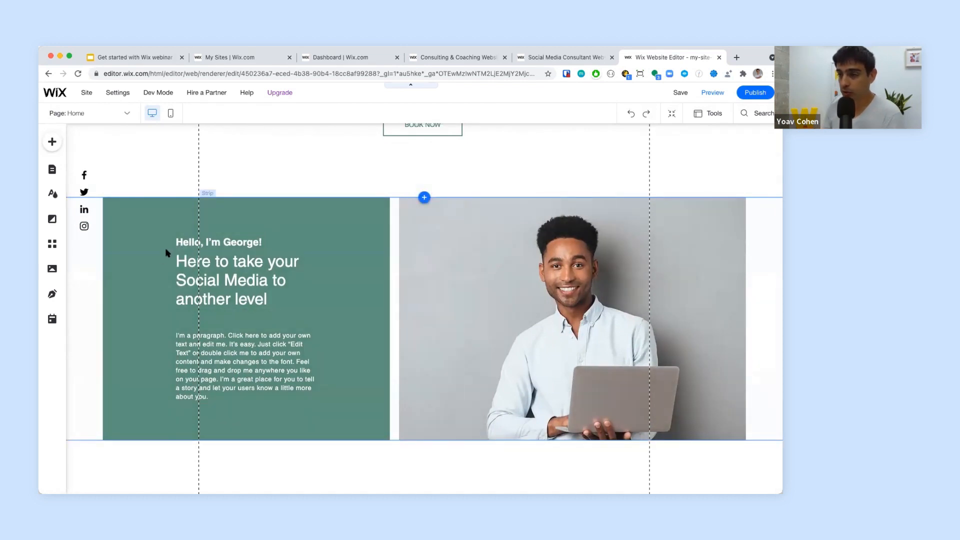
click(92, 319)
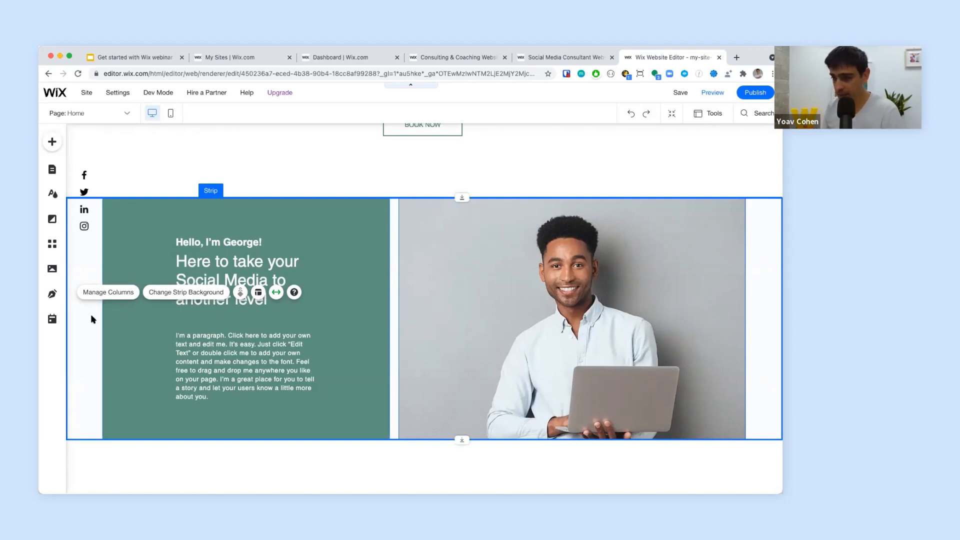
key(Delete)
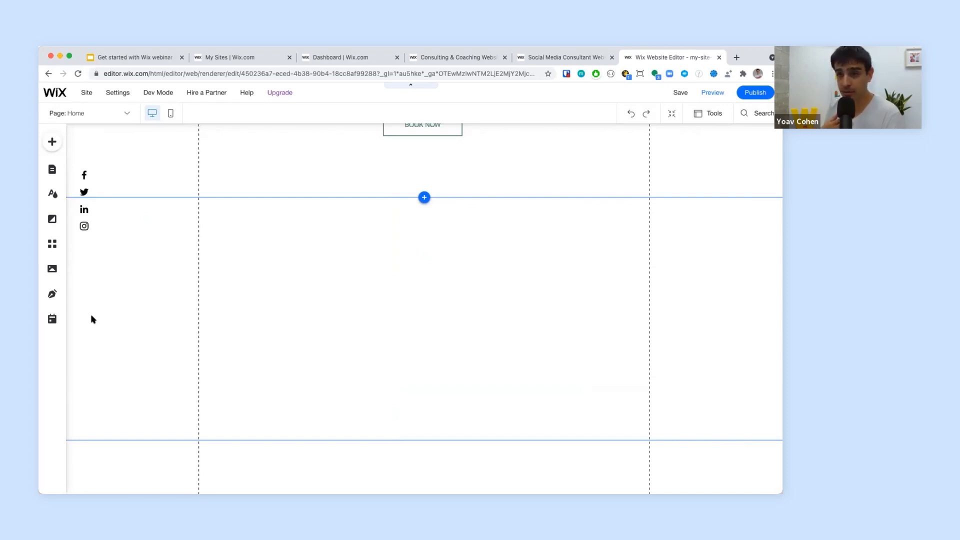
Step: Insert a blank white Classic strip into the empty area below the Book Now button
click(424, 198)
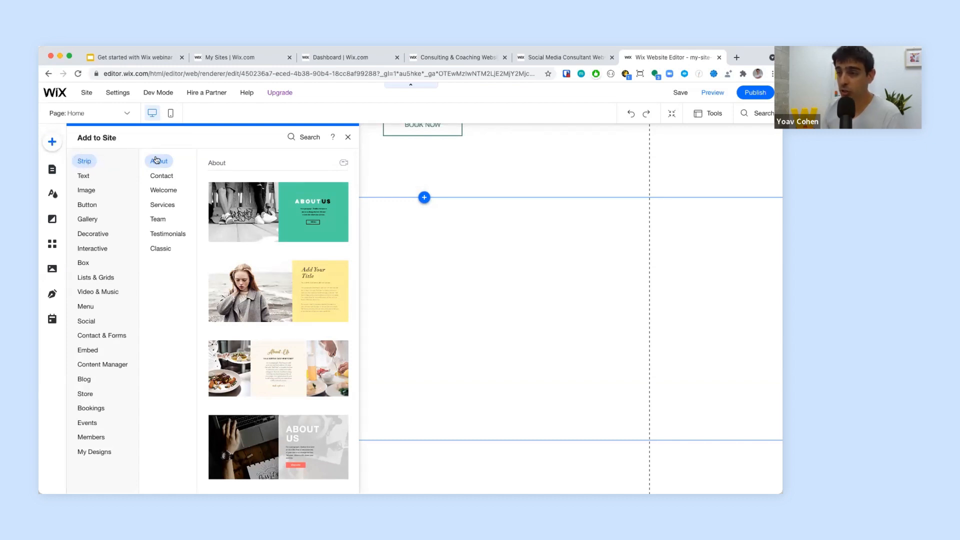
click(161, 175)
click(163, 190)
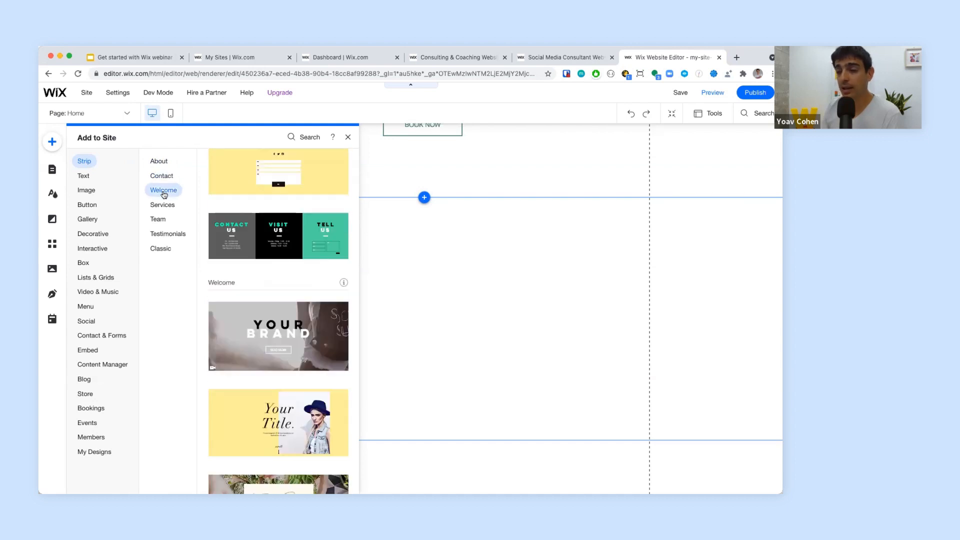
click(162, 203)
click(158, 248)
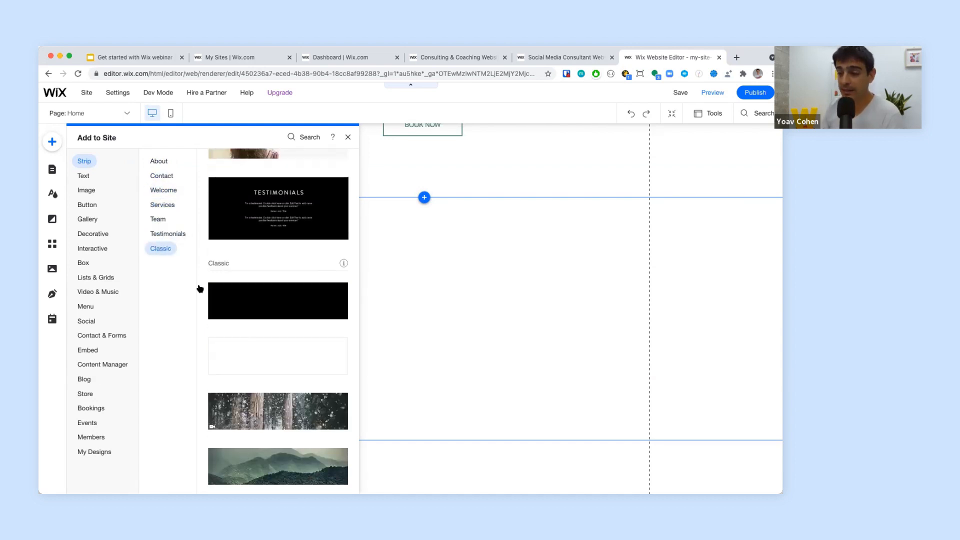
drag(249, 353, 413, 297)
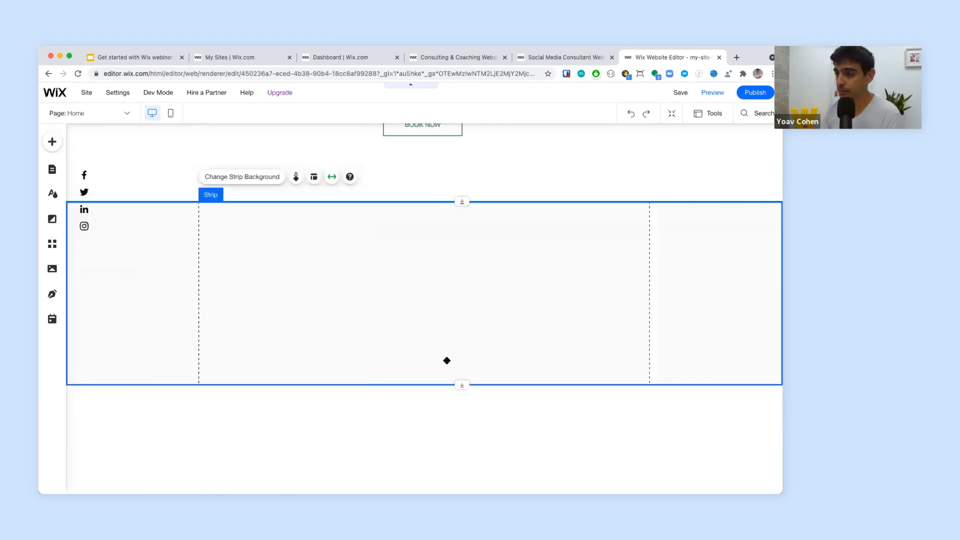
Step: Extend the new blank strip downward to make it taller
drag(462, 385, 462, 463)
drag(461, 272, 461, 268)
scroll(460, 268, down, 2)
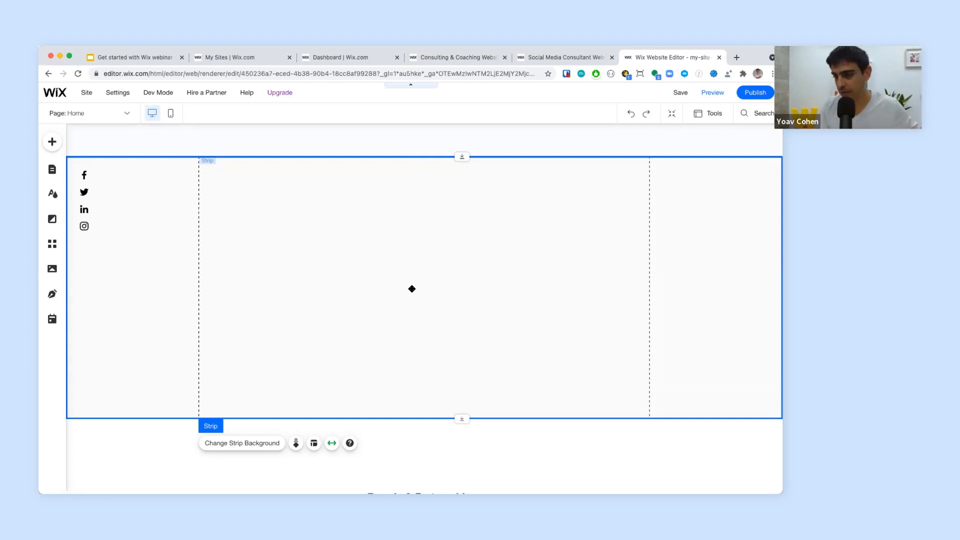
Step: Split the blank strip into two columns by adding a column to its layout
click(426, 190)
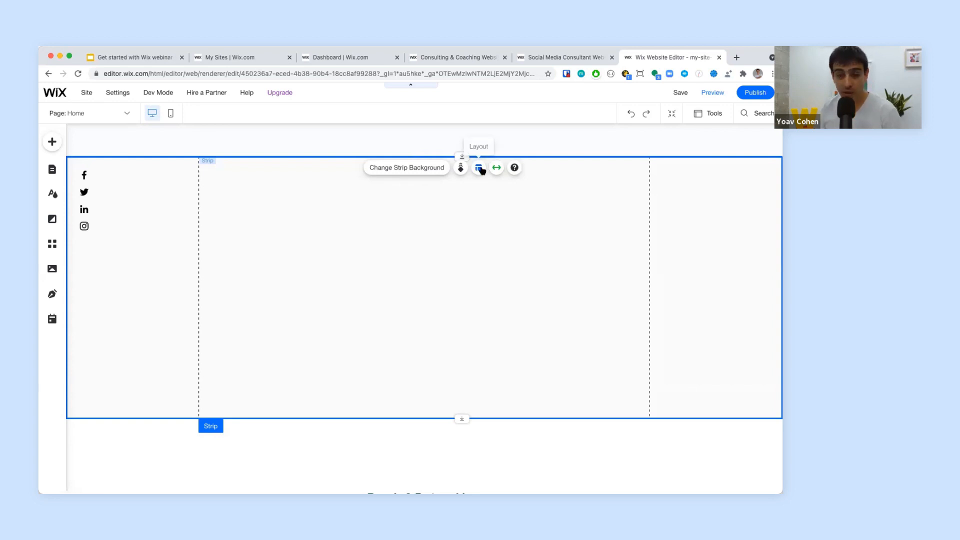
click(480, 168)
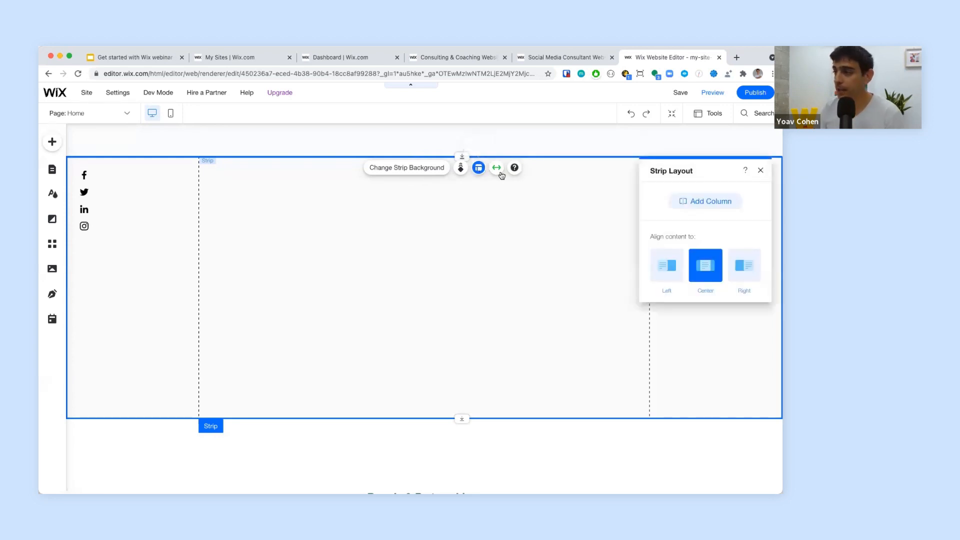
click(688, 200)
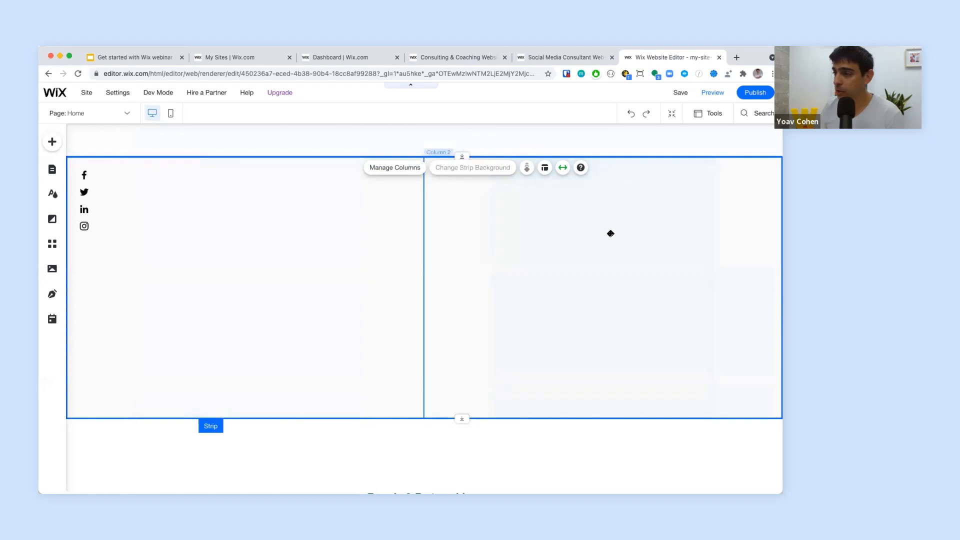
click(611, 233)
click(269, 227)
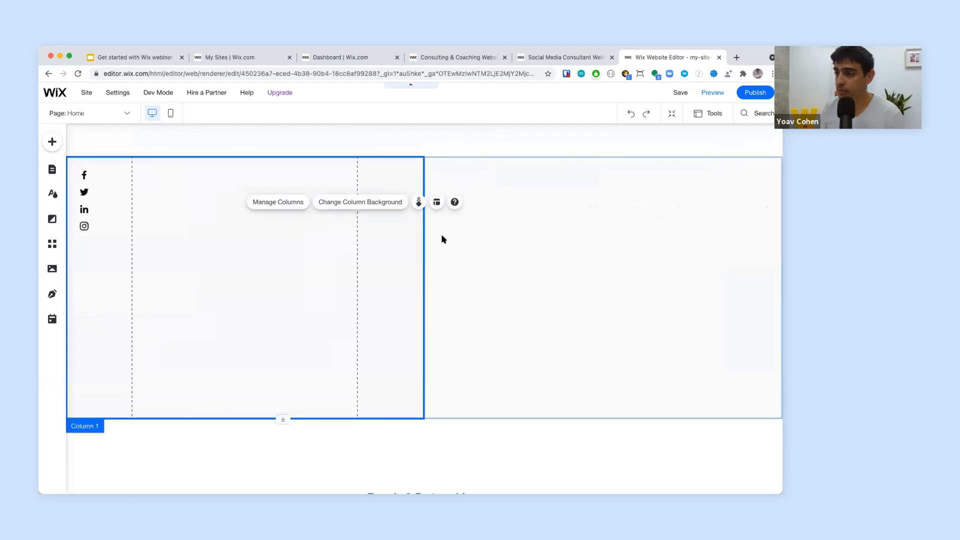
Step: Fill the background of Column 2 with the dark green theme color
click(577, 243)
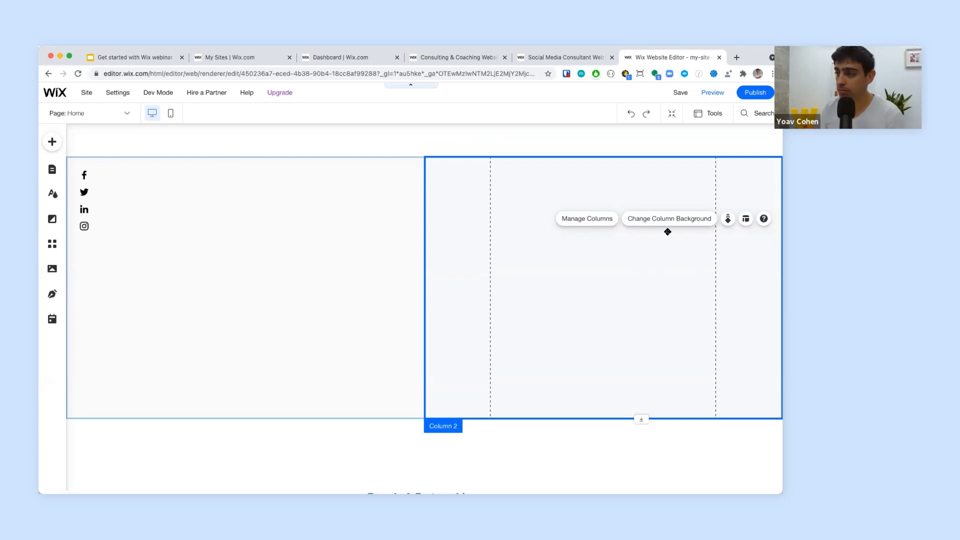
click(679, 222)
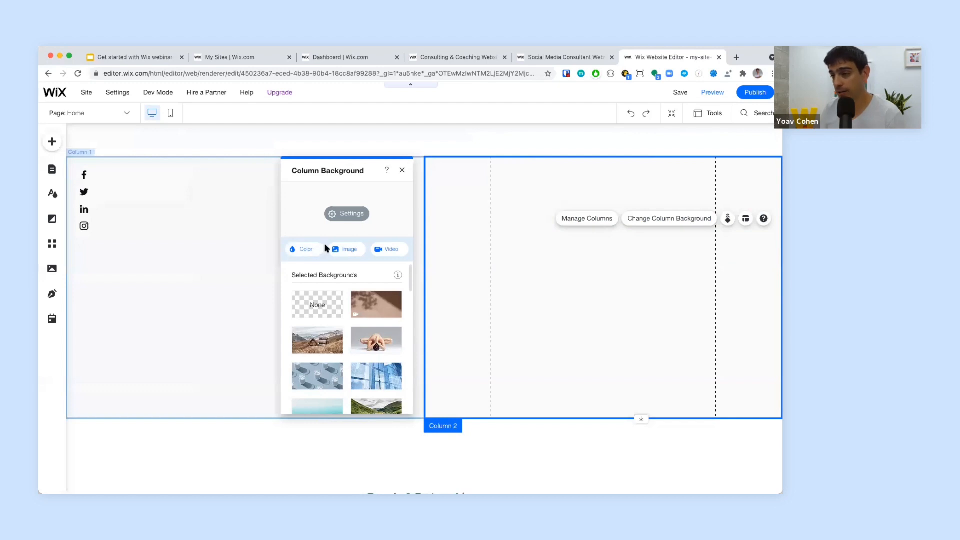
click(305, 249)
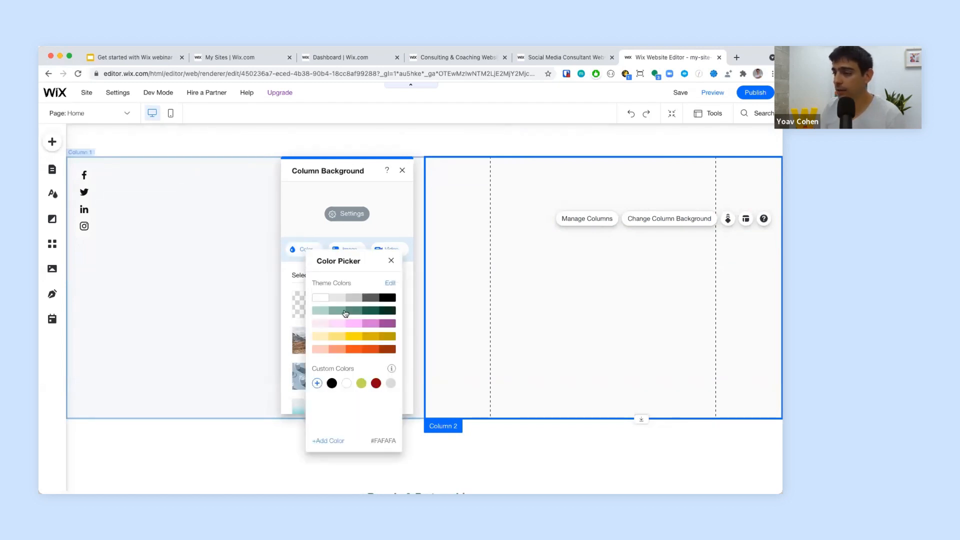
click(371, 311)
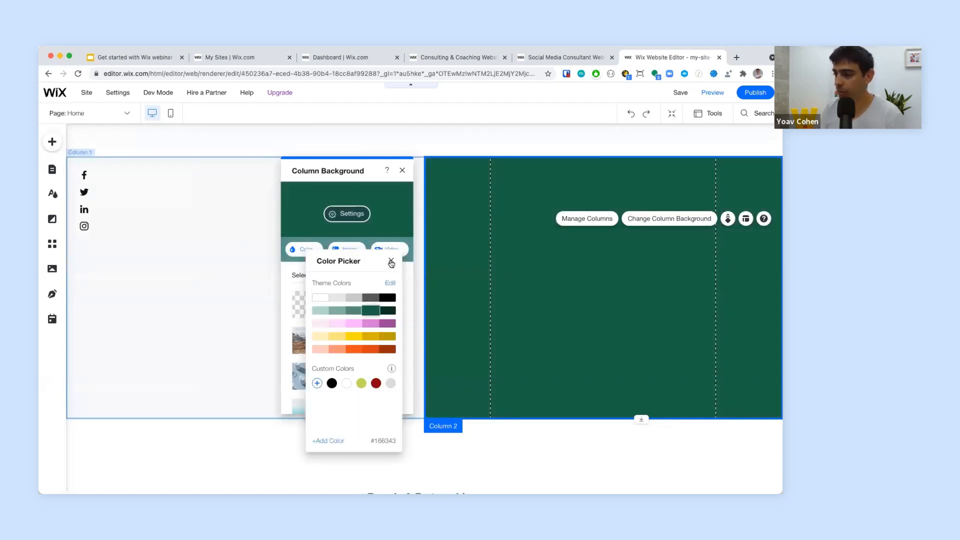
click(391, 261)
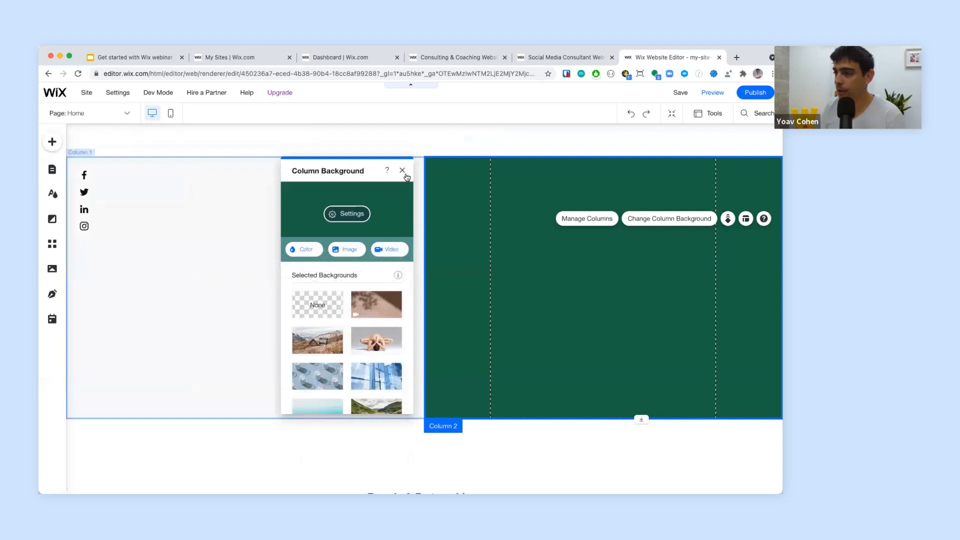
click(403, 172)
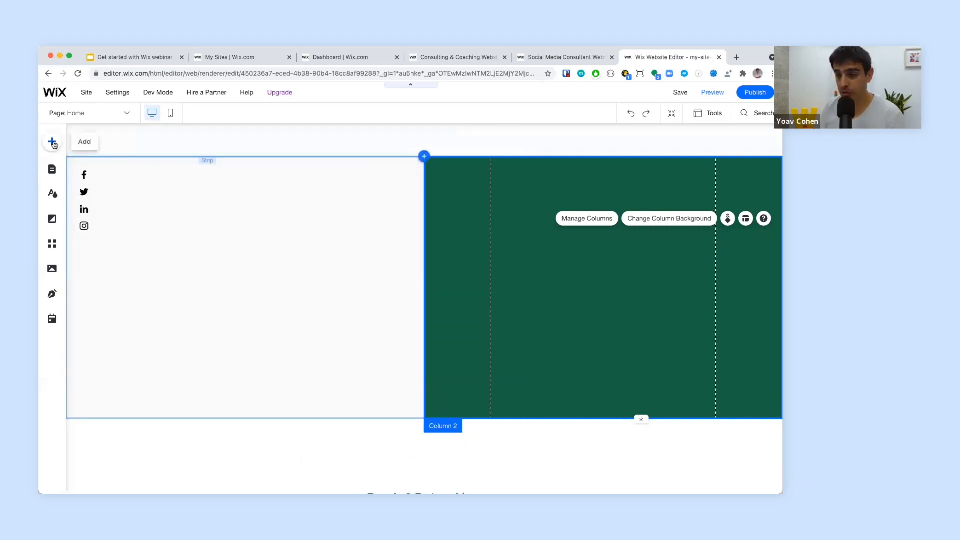
Step: Add the free Wix photo of two people in yellow jackets against a blue wall to the page
click(53, 143)
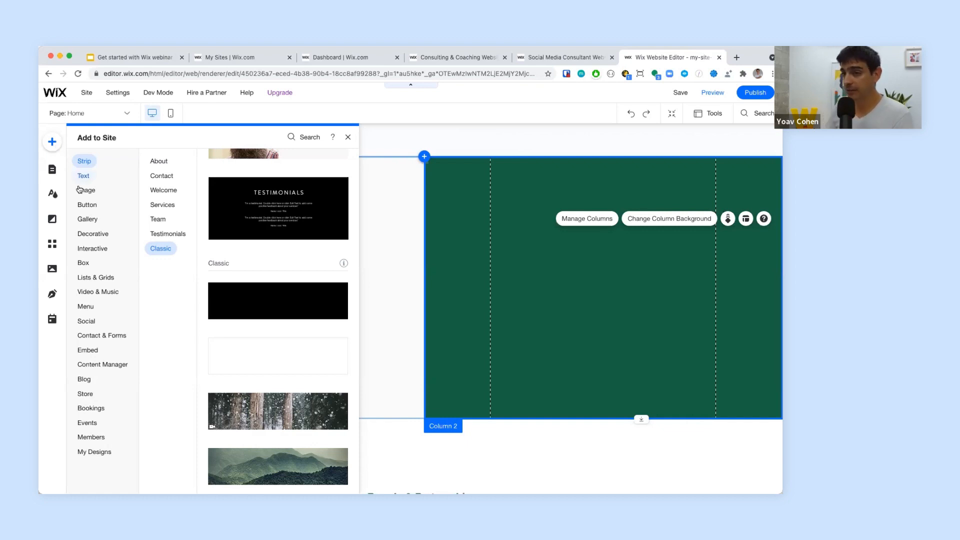
mouse_move(82, 192)
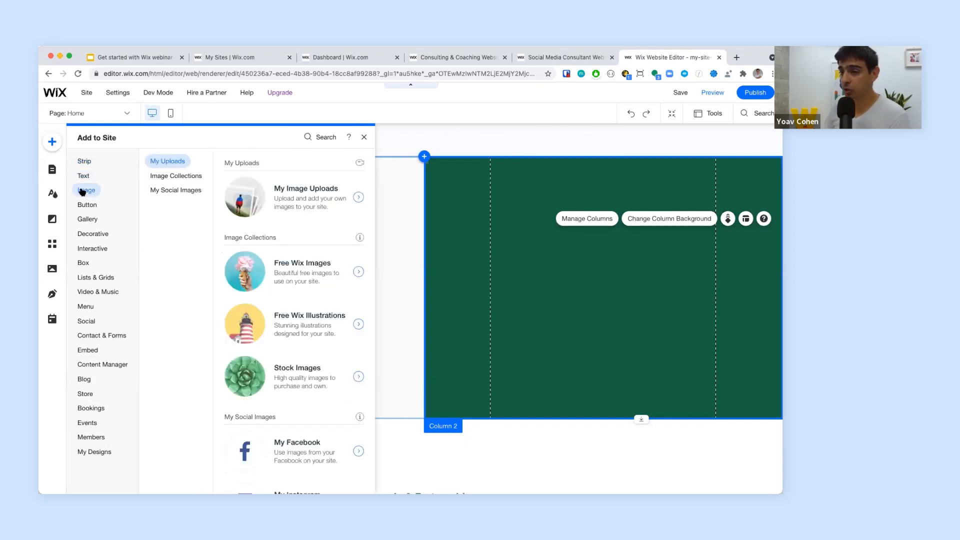
click(260, 272)
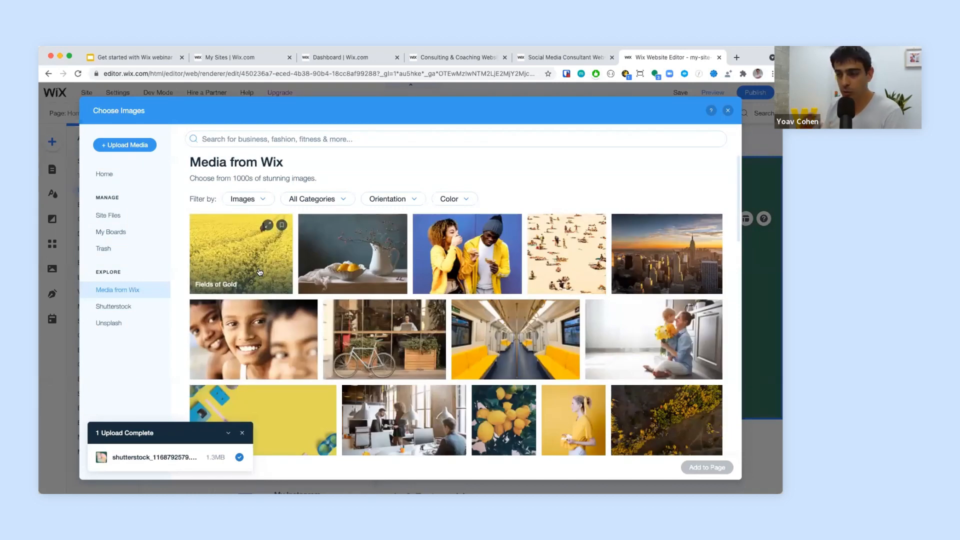
click(468, 259)
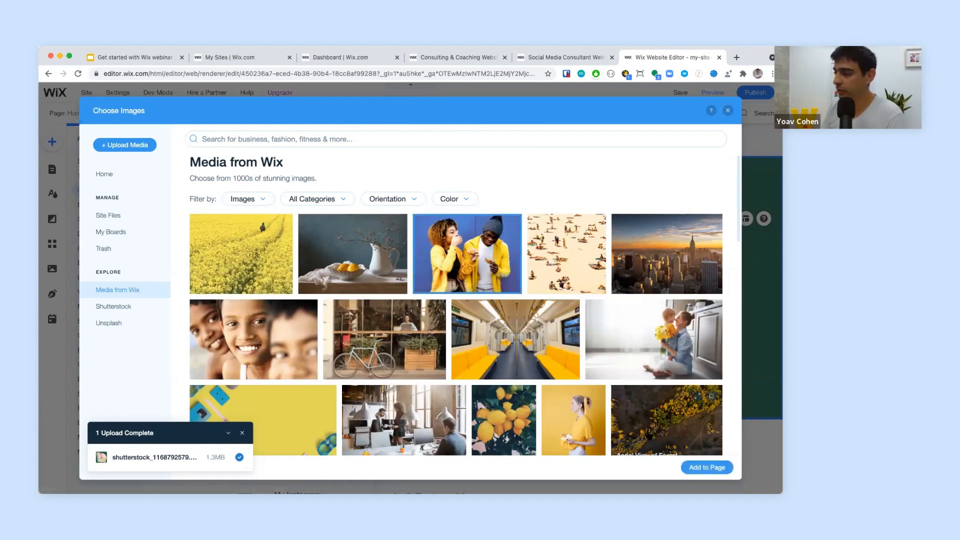
click(707, 467)
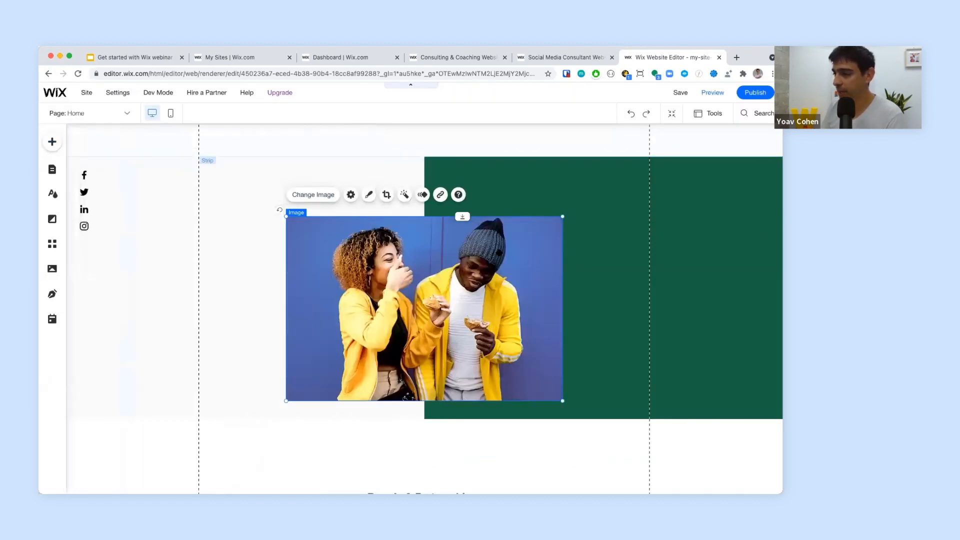
Step: Shrink the photo of the two people and center it horizontally and vertically within the green Column 2
drag(562, 217, 457, 286)
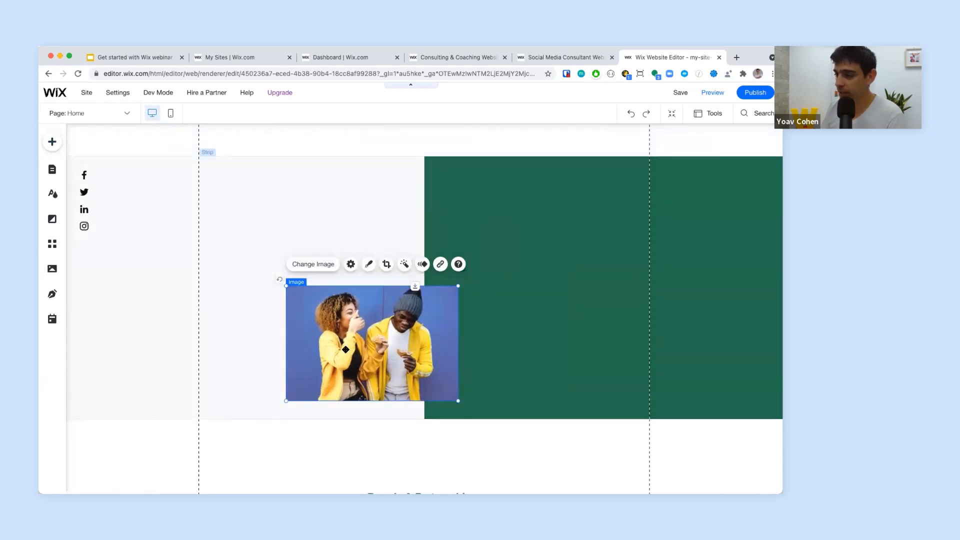
drag(338, 352, 571, 296)
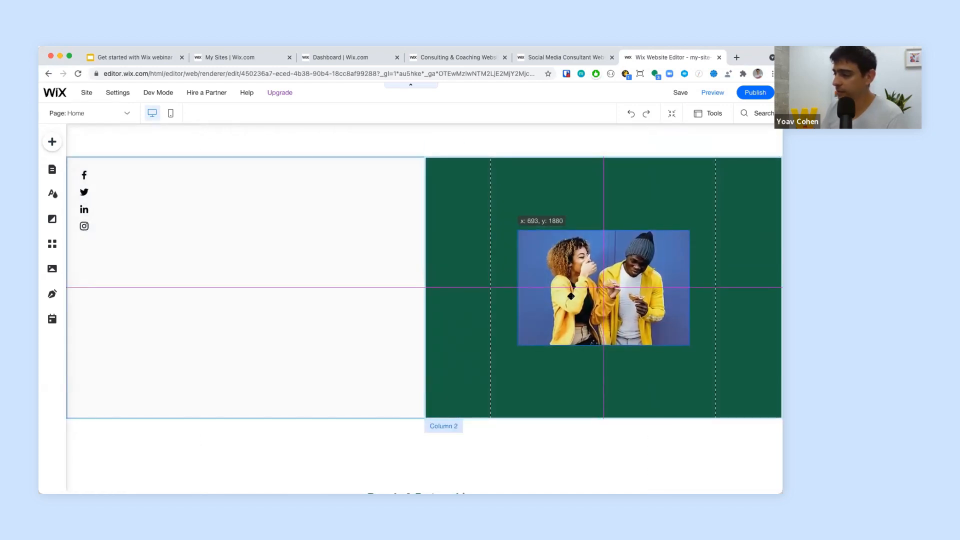
drag(571, 295, 571, 296)
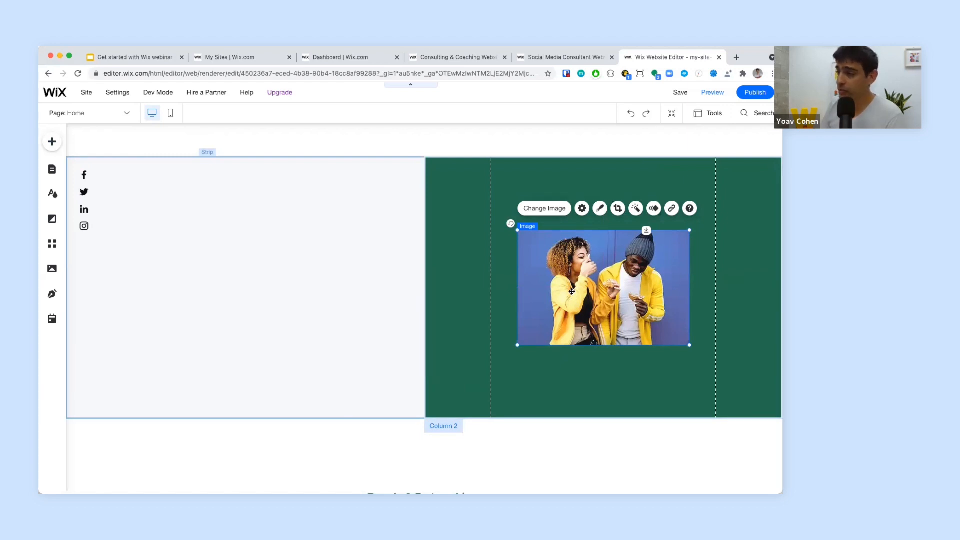
Step: Apply the white Polaroid-style frame with the wider lower border to the photo
click(600, 209)
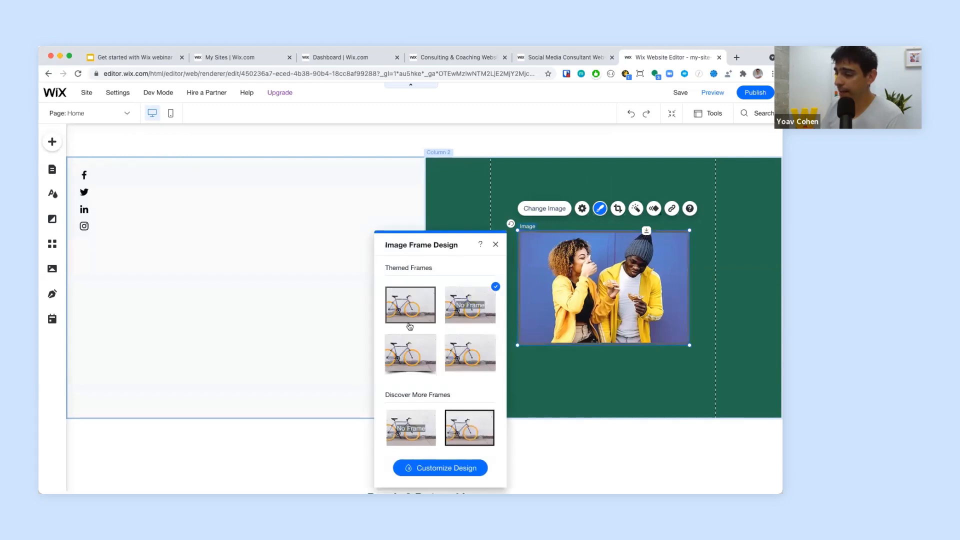
scroll(409, 326, down, 5)
click(465, 384)
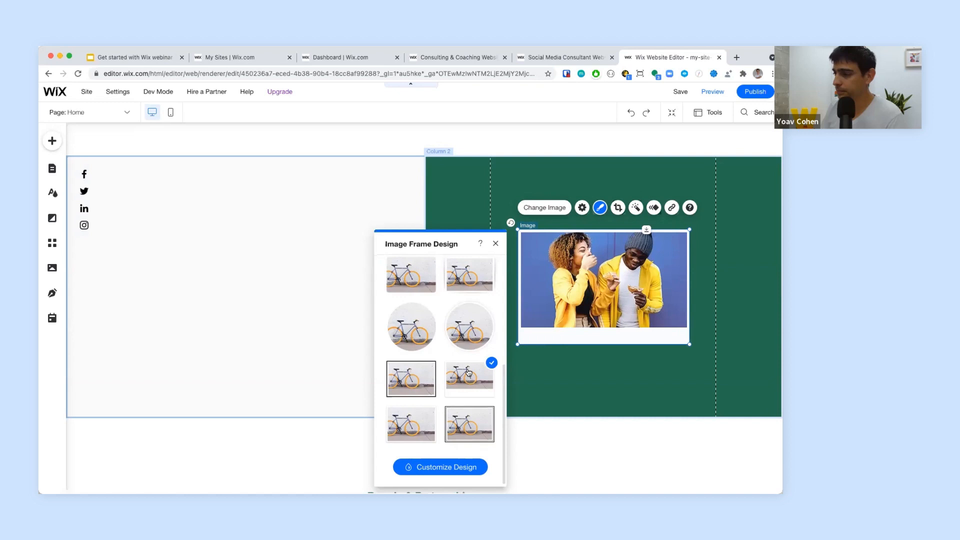
click(496, 244)
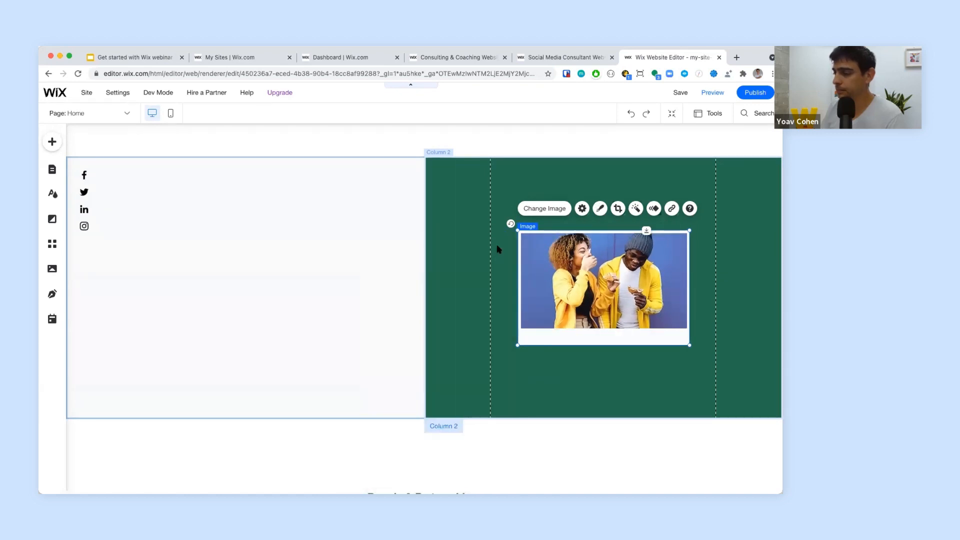
Step: Add a themed Heading 2 text to the upper part of the empty Column 1
click(235, 290)
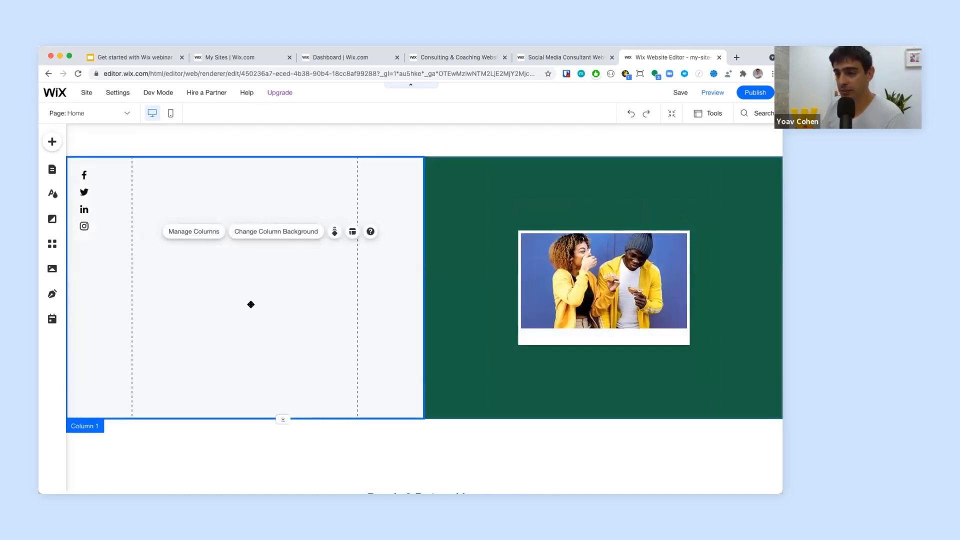
click(55, 146)
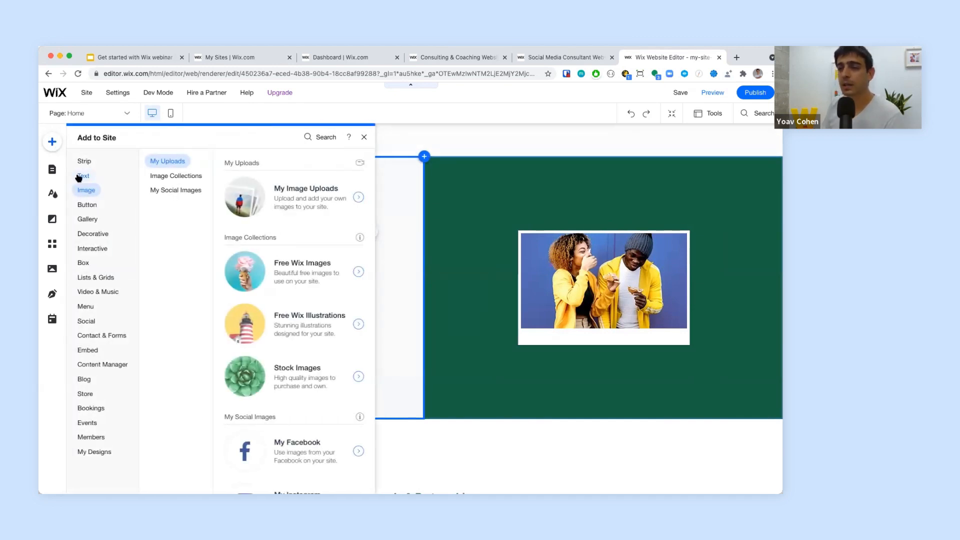
click(79, 177)
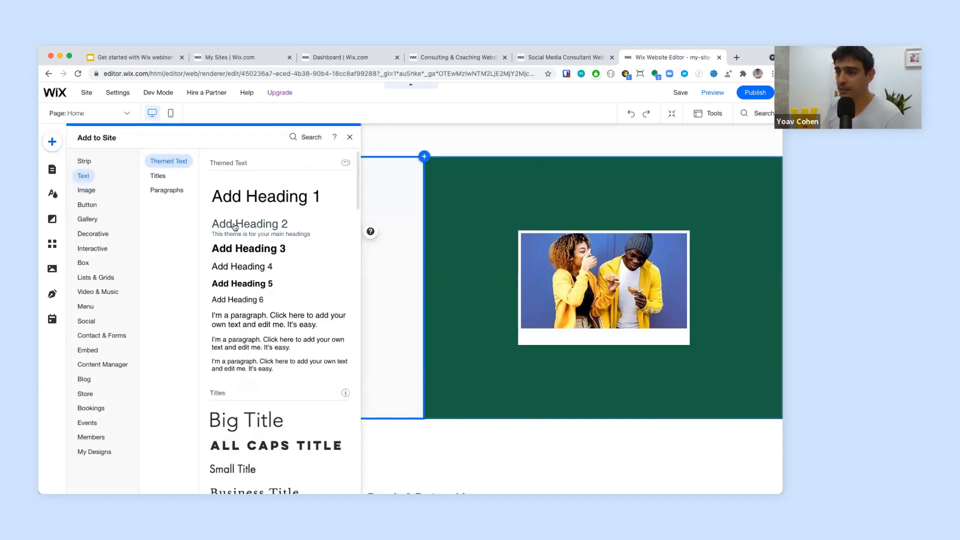
drag(231, 225, 185, 224)
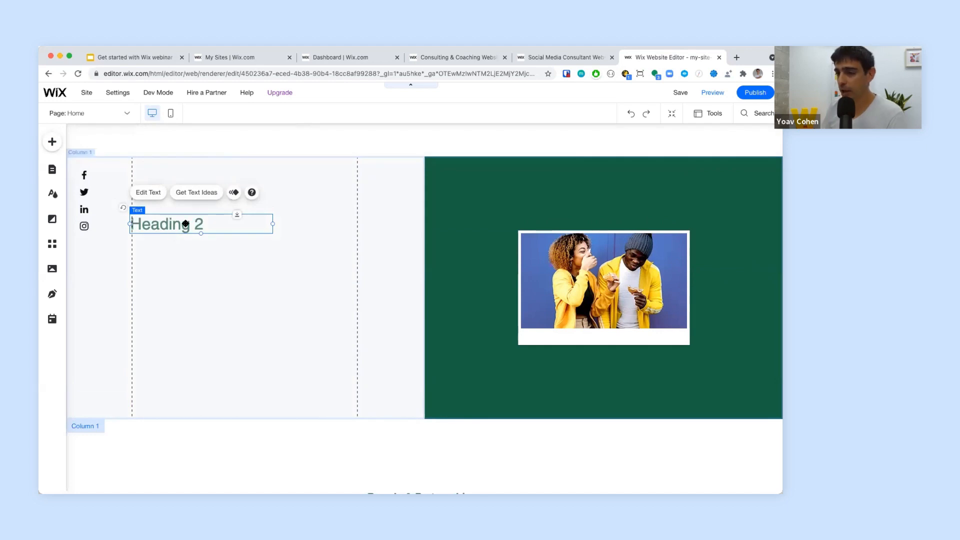
Step: Replace the new heading's placeholder text with "About Us"
double_click(185, 223)
key(BackSpace)
text(Avout)
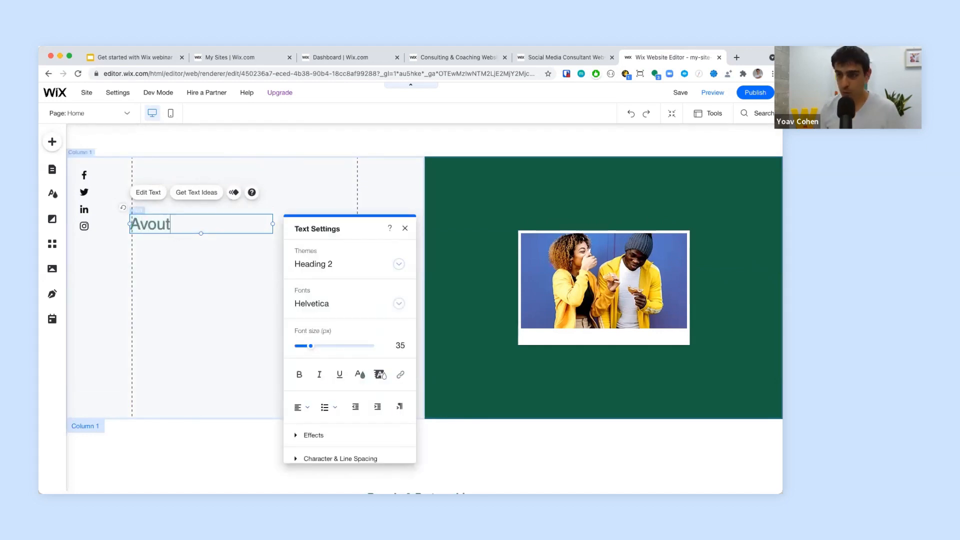
key(BackSpace)
key(BackSpace)
key(BackSpace)
key(BackSpace)
text(bout Us)
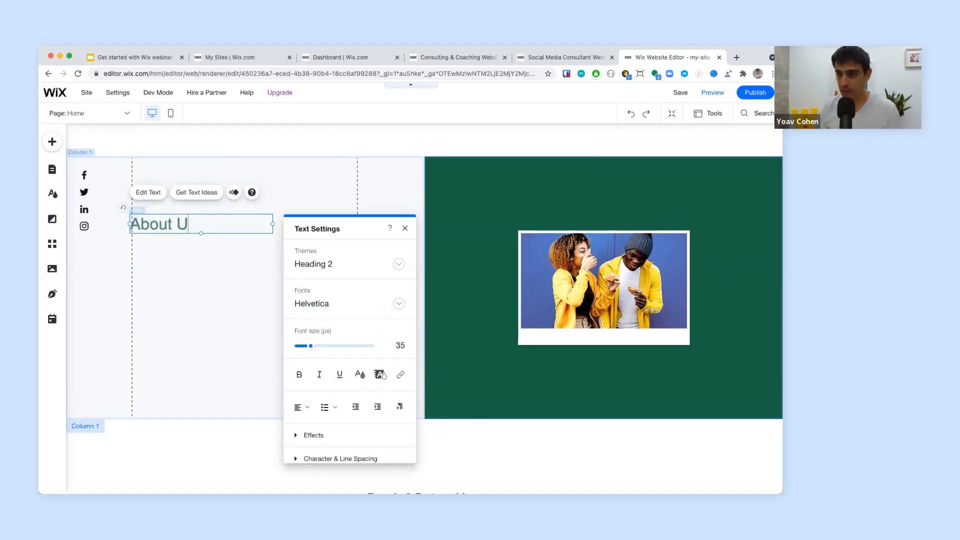
click(176, 268)
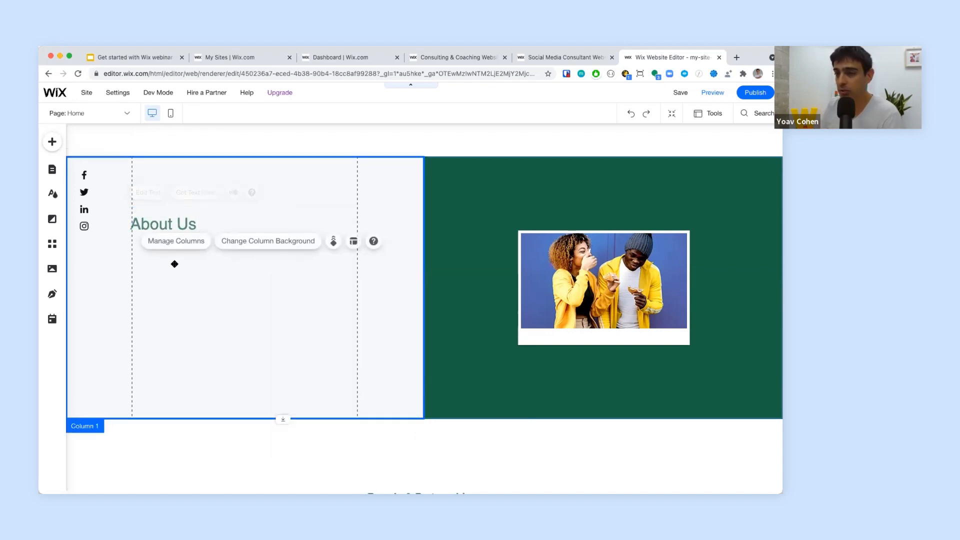
Step: Add the thicker pink themed line directly beneath the "About Us" heading and shorten it to a width of about 76
click(53, 144)
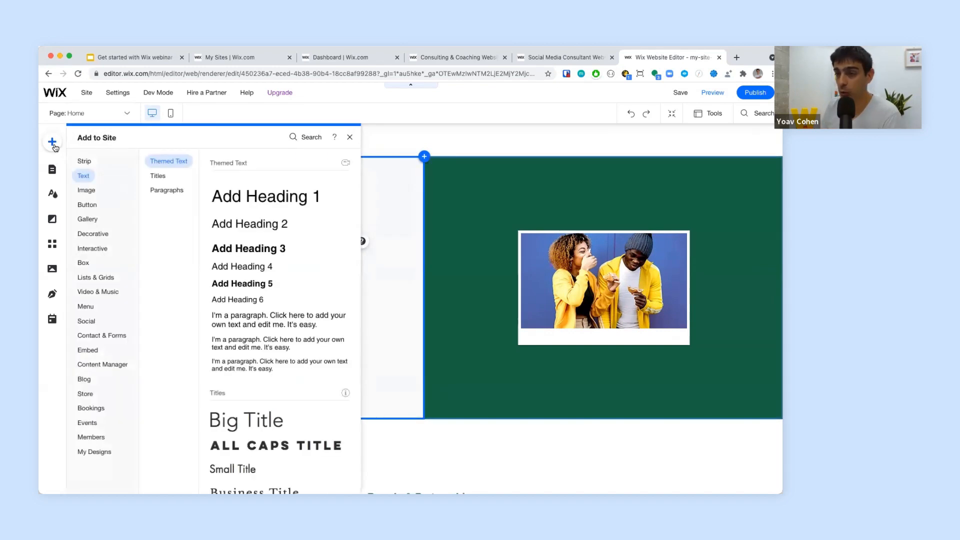
click(77, 206)
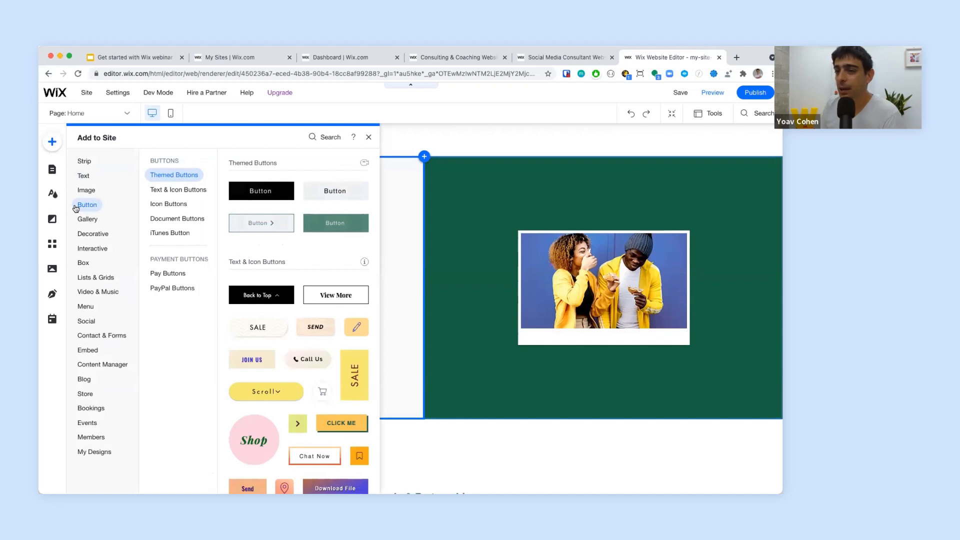
click(83, 234)
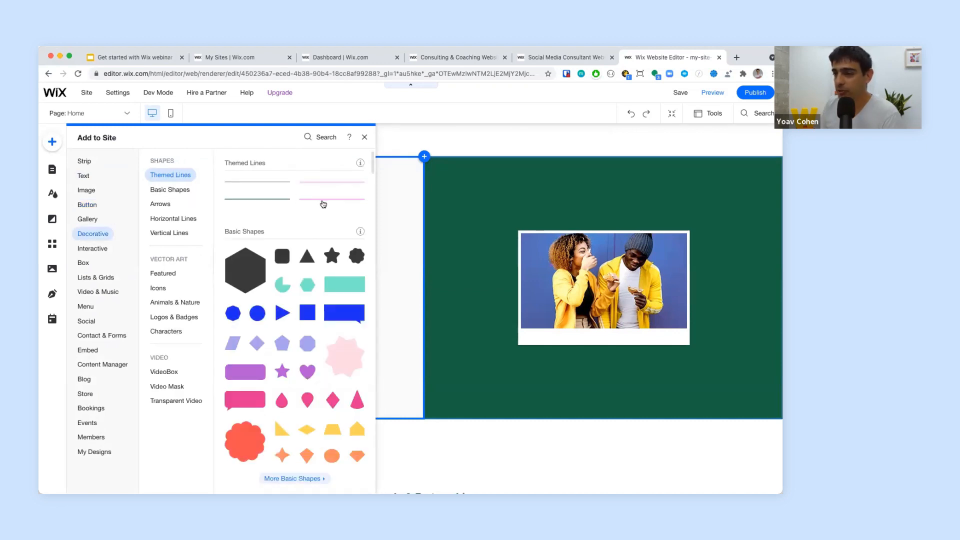
drag(324, 204, 178, 244)
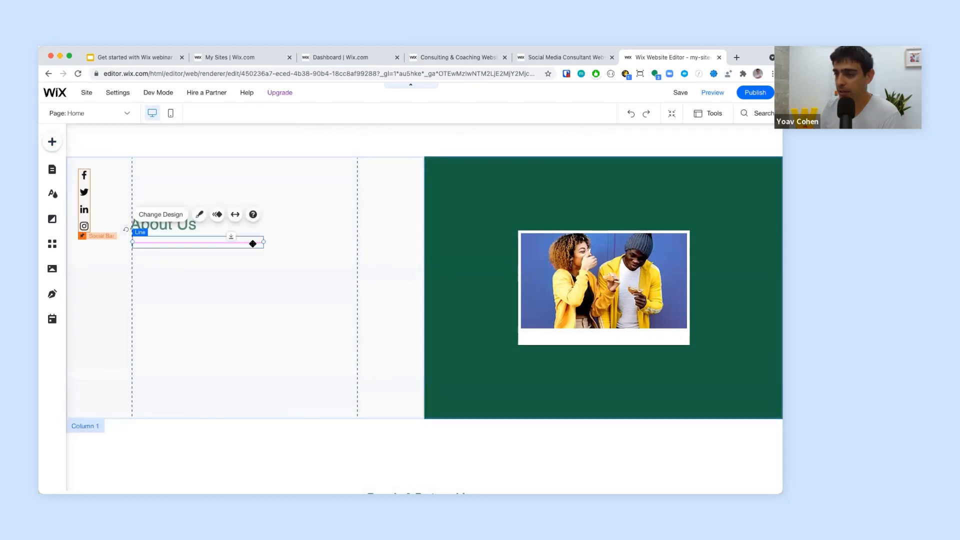
drag(258, 243, 168, 243)
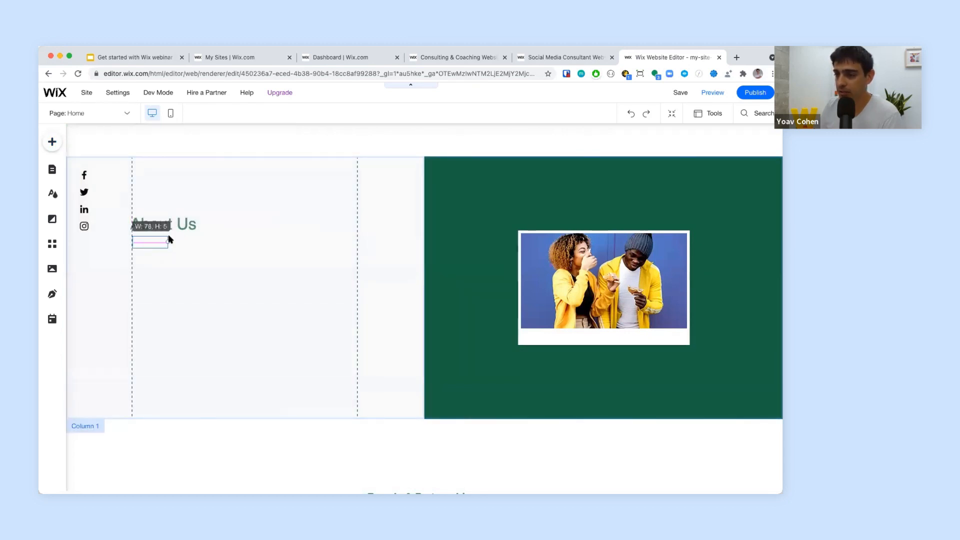
Step: Change the heading in Column 1 from "About Us" to "About Me"
click(190, 224)
double_click(190, 225)
double_click(187, 224)
text(Me)
click(169, 274)
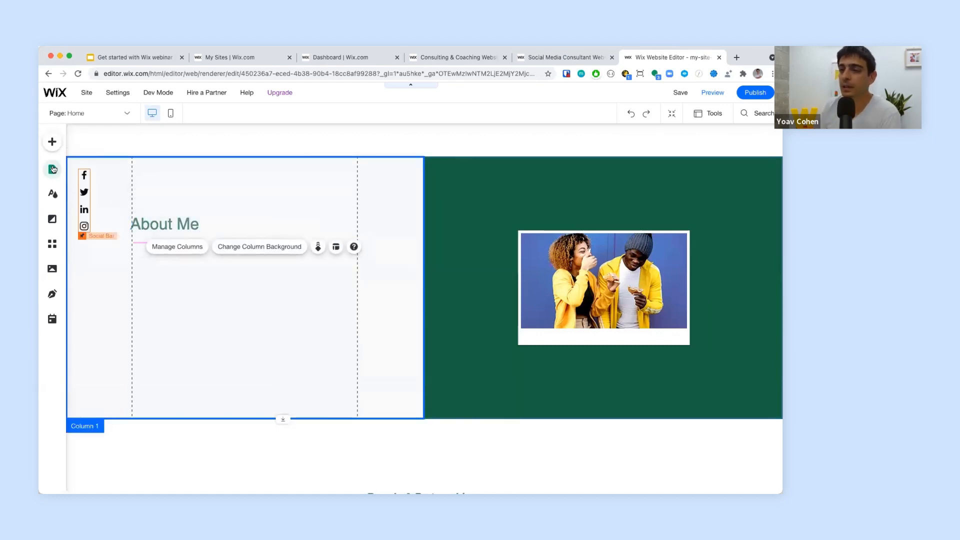
Step: Add the largest themed paragraph below the pink line in Column 1 and widen its text box
click(53, 142)
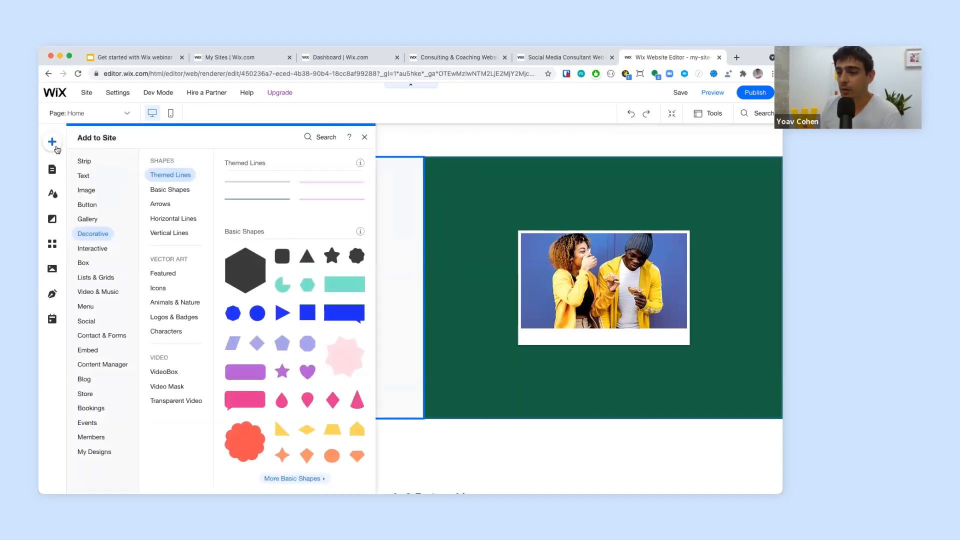
click(88, 177)
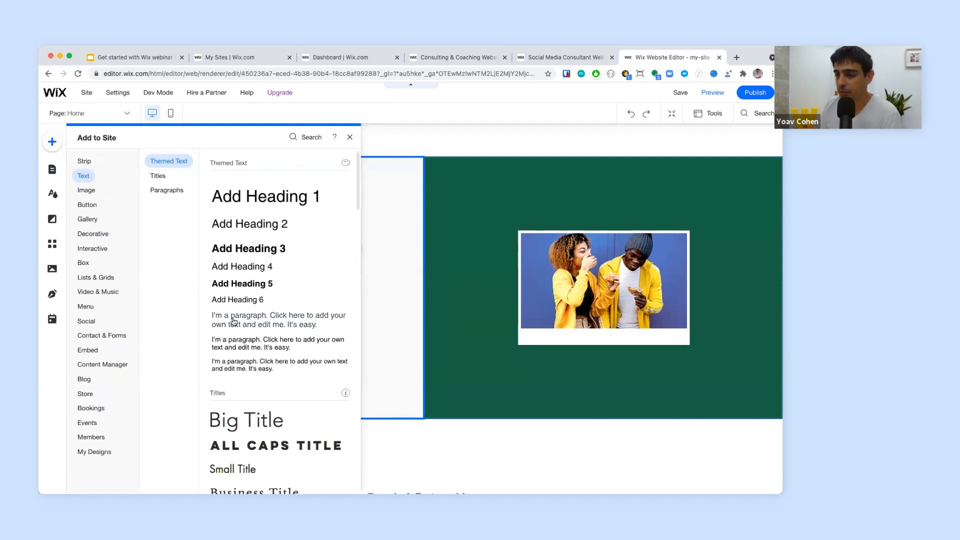
drag(232, 320, 156, 266)
drag(276, 270, 329, 269)
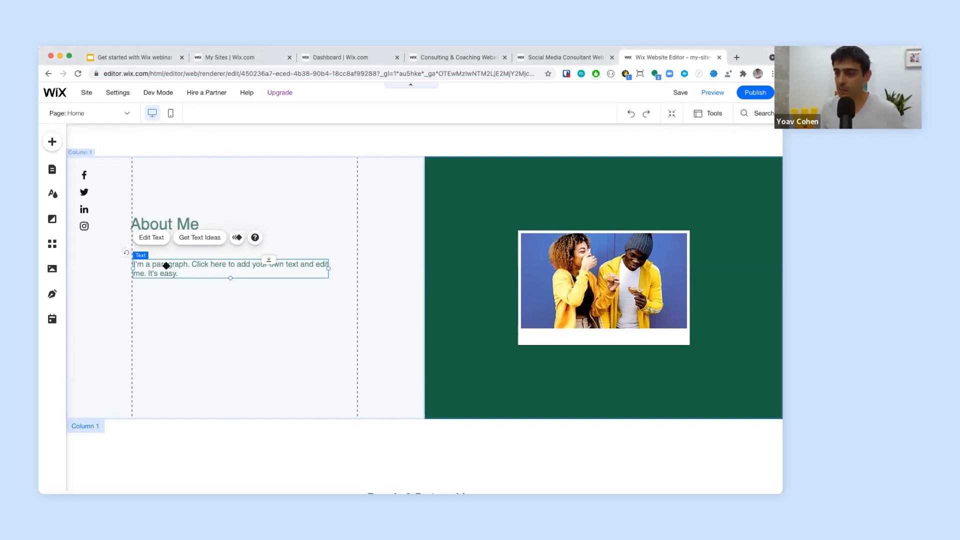
Step: Replace the paragraph's placeholder with the agency description beginning "We're passionate about helping brands find their creative voice. Founded in 2015"
double_click(201, 273)
text(We're passionate about helping brands find their creative voice. Founded in 2015, our one-stop Digital Marketing Agency aims to help our clients thrive in a changing omni-channel world and leverage their unique strengths to build a personalized roadmap to success. We're here to make your life easier — talk to us about how we can help.)
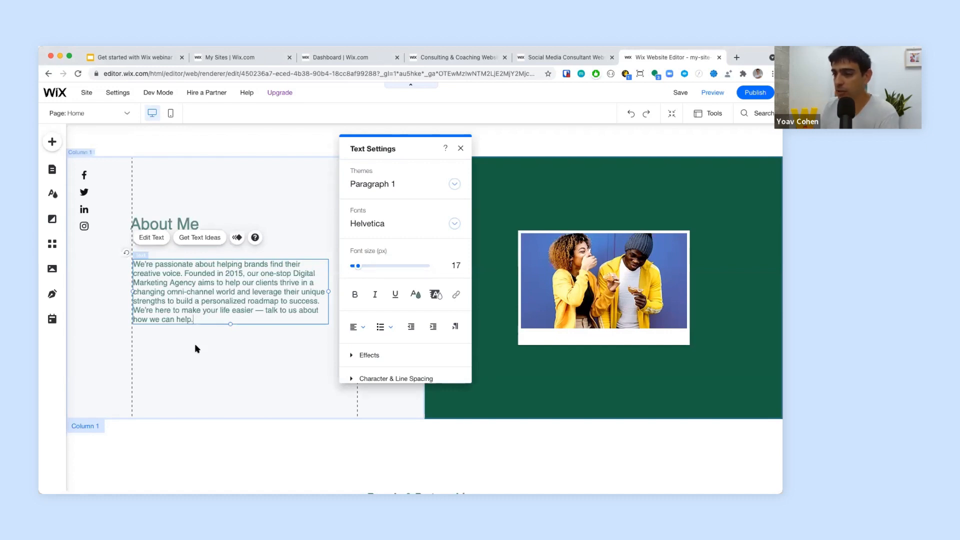
click(196, 348)
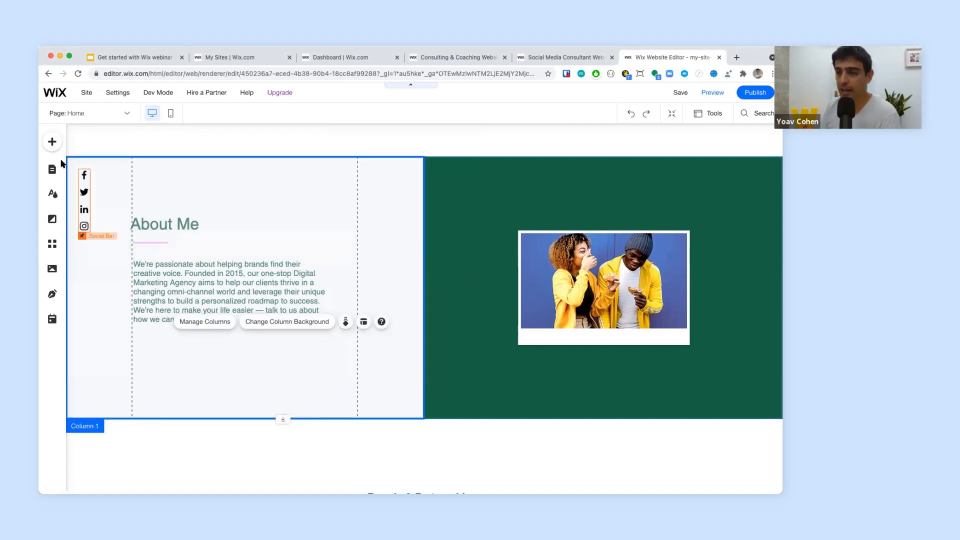
Step: Add the outlined themed button with an arrow icon below the paragraph, aligned with the paragraph's left edge
click(52, 142)
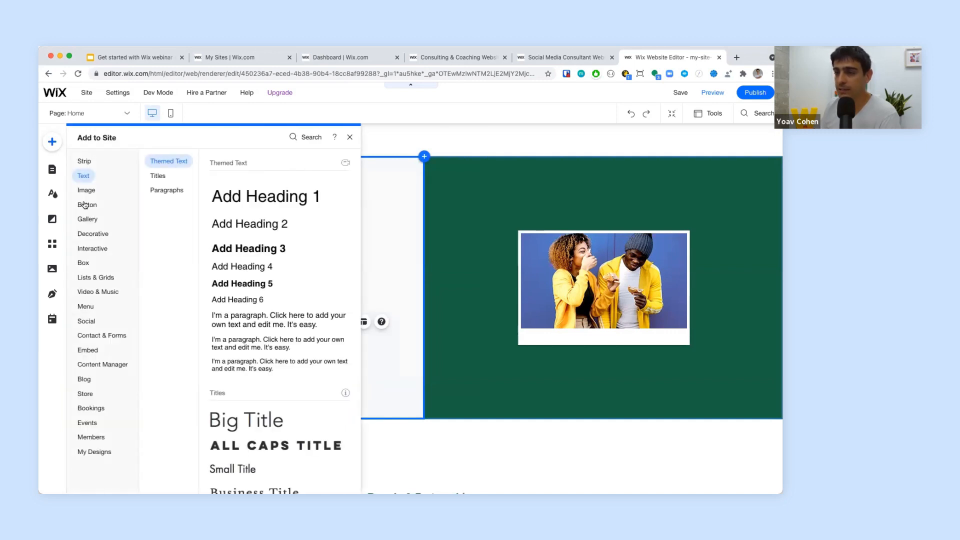
mouse_move(86, 205)
drag(256, 229, 158, 347)
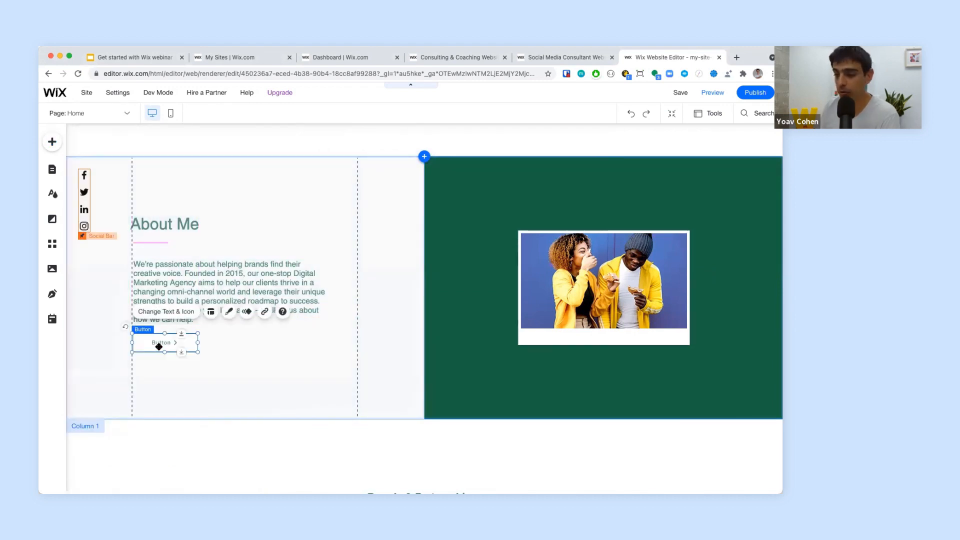
Step: Set the new button's label to "Read More", keeping its text and arrow icon
click(166, 311)
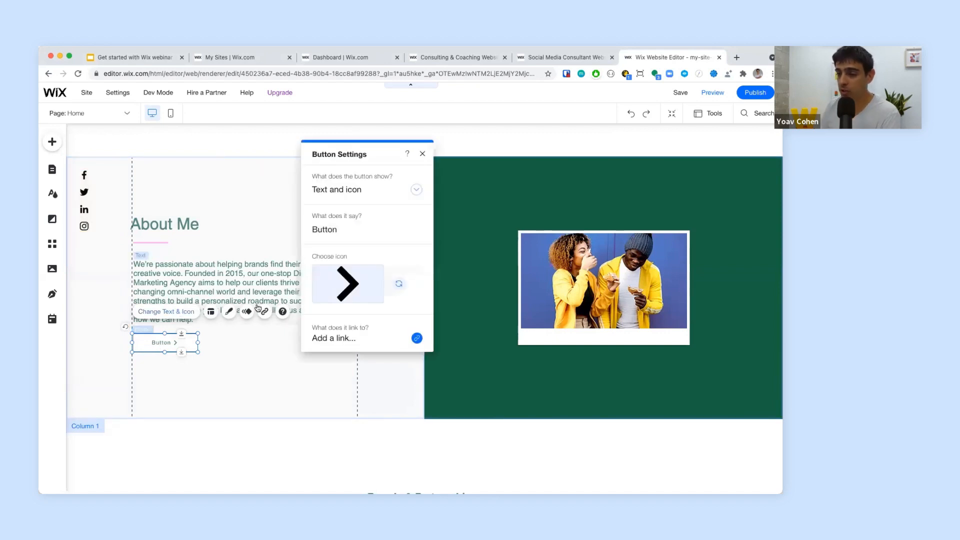
text(Read Moe)
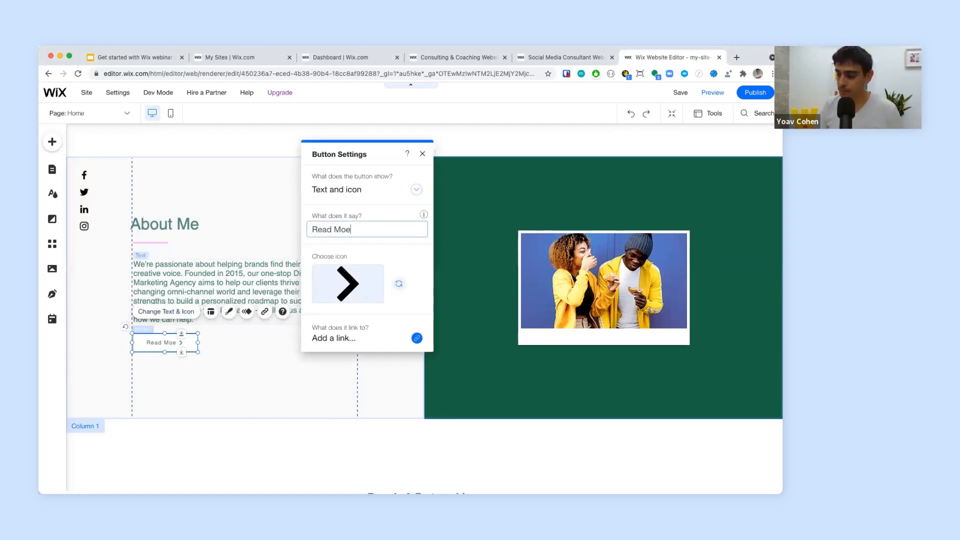
key(BackSpace)
text(re)
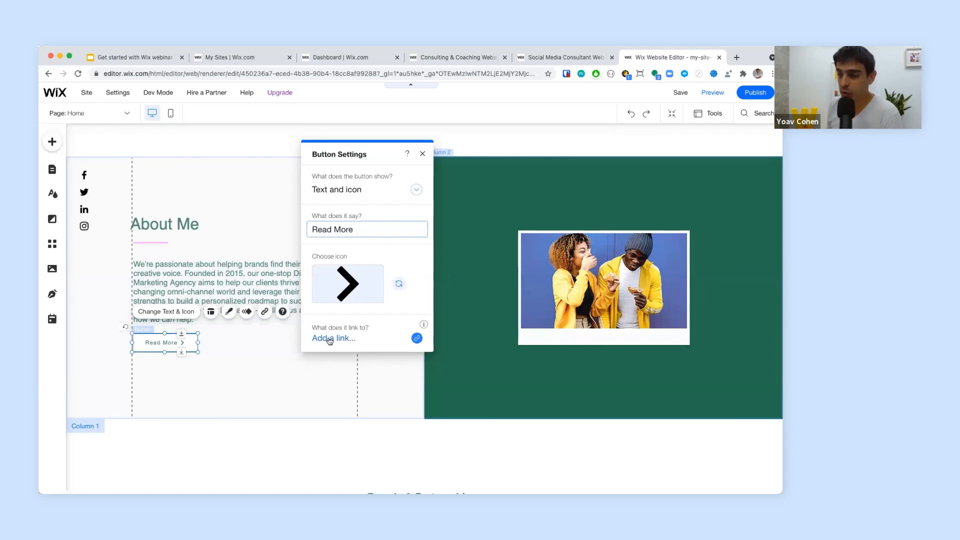
click(292, 377)
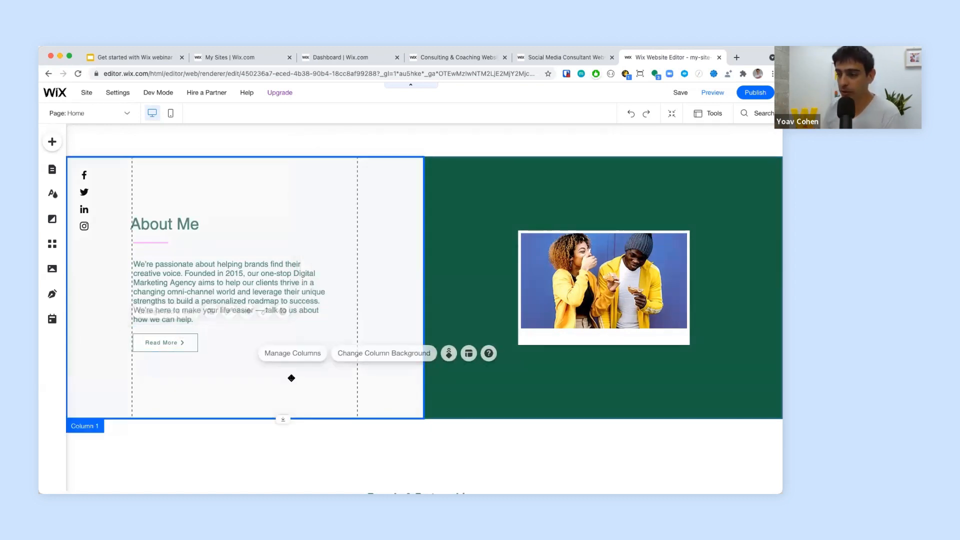
Step: Add a page named About using the Grid layout and move it between Portfolio and Blog in the site menu
scroll(293, 379, up, 2)
scroll(292, 380, up, 10)
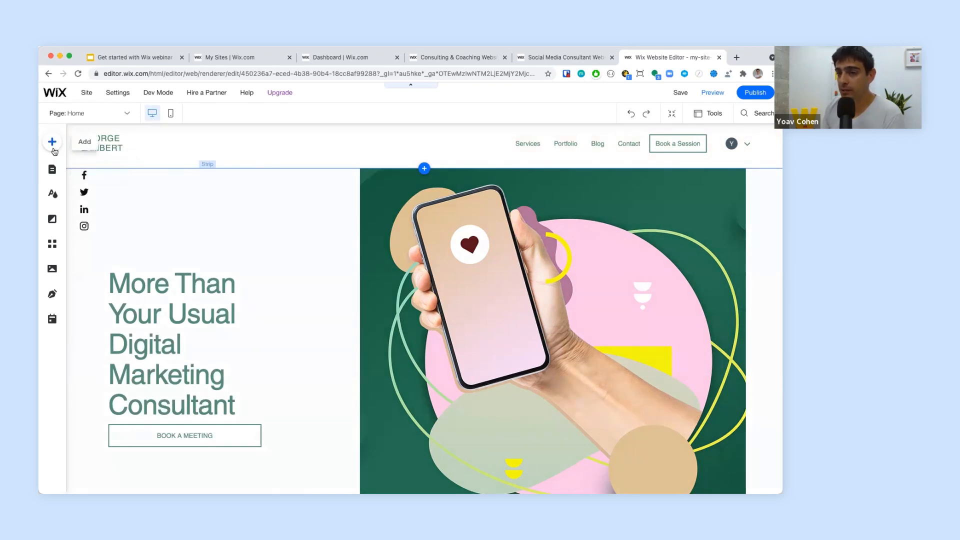
click(52, 170)
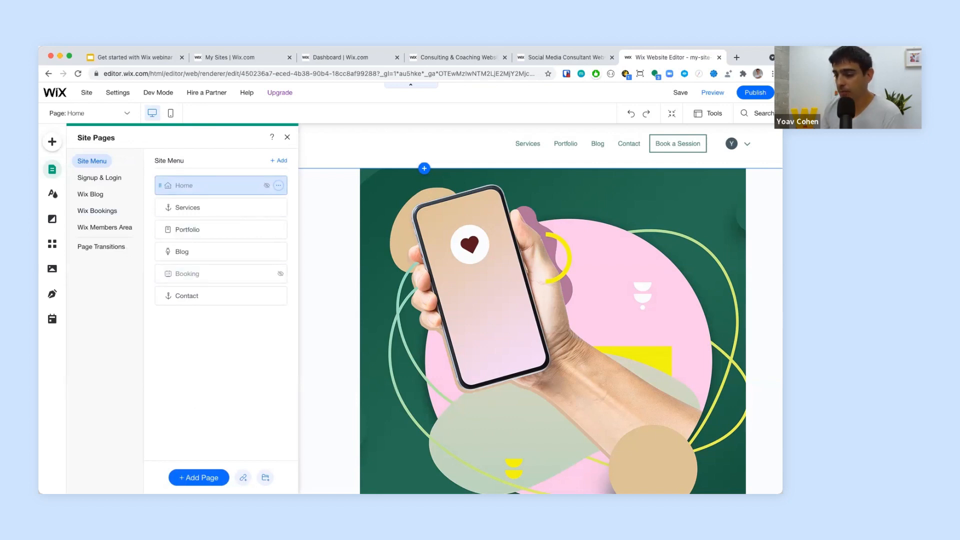
click(198, 477)
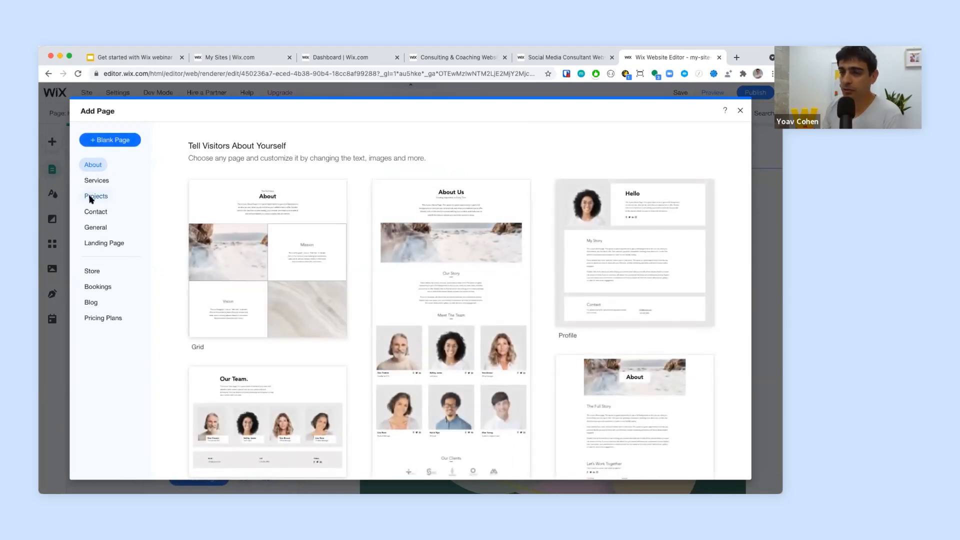
mouse_move(240, 225)
click(262, 246)
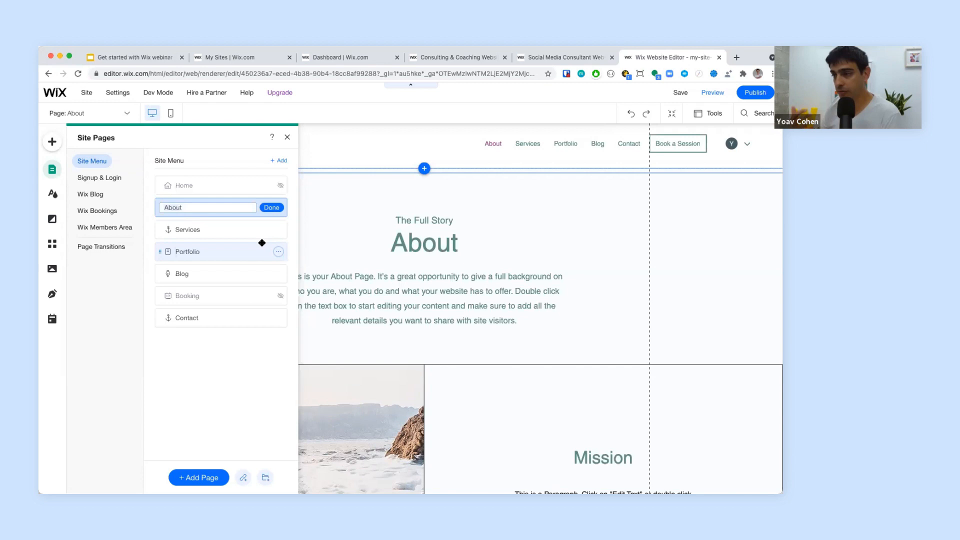
click(278, 212)
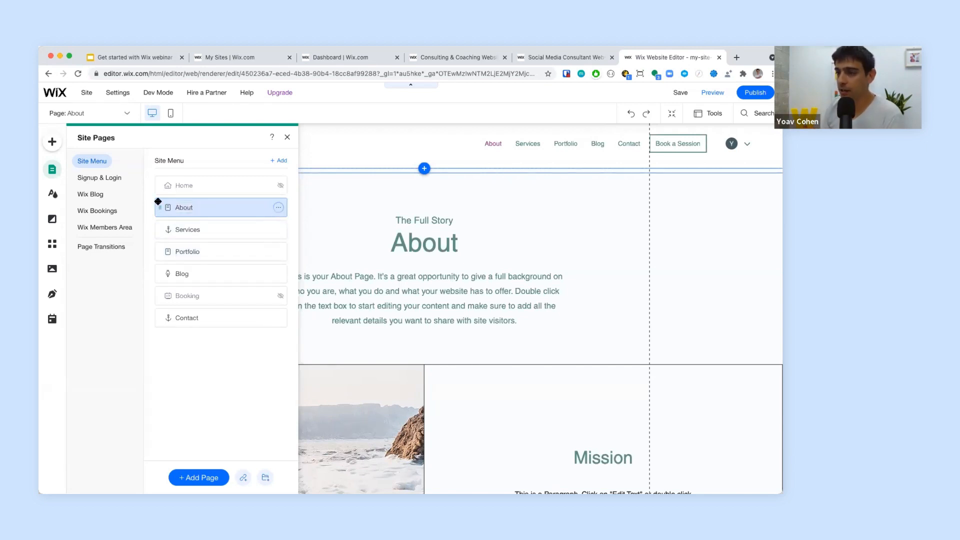
drag(158, 207, 158, 251)
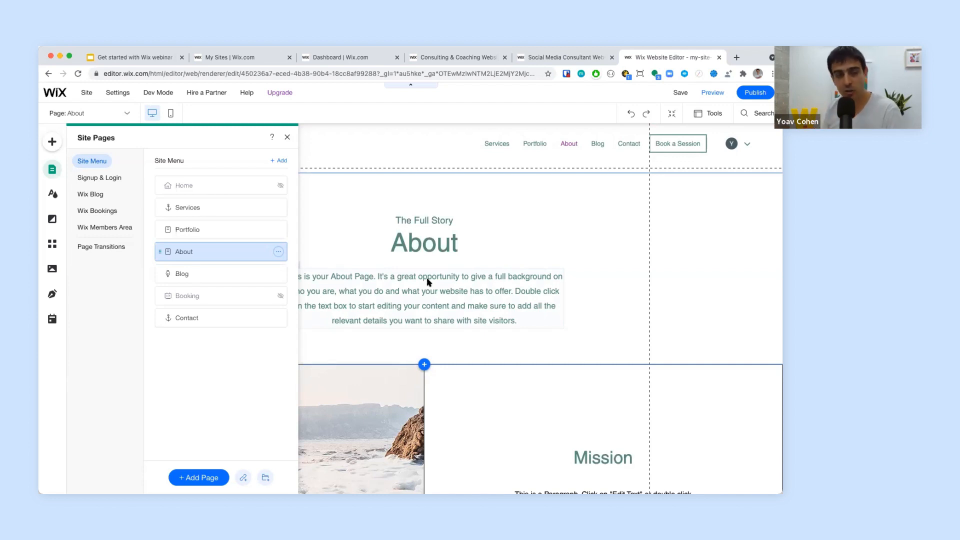
Step: Return to the Home page and set the "Read More" button's link to the About page, opening in the current window
click(181, 185)
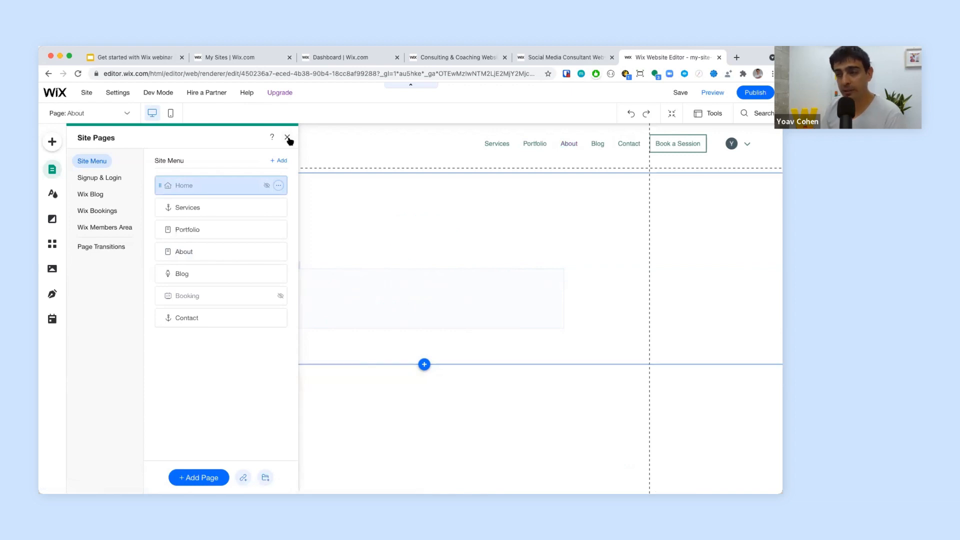
click(288, 139)
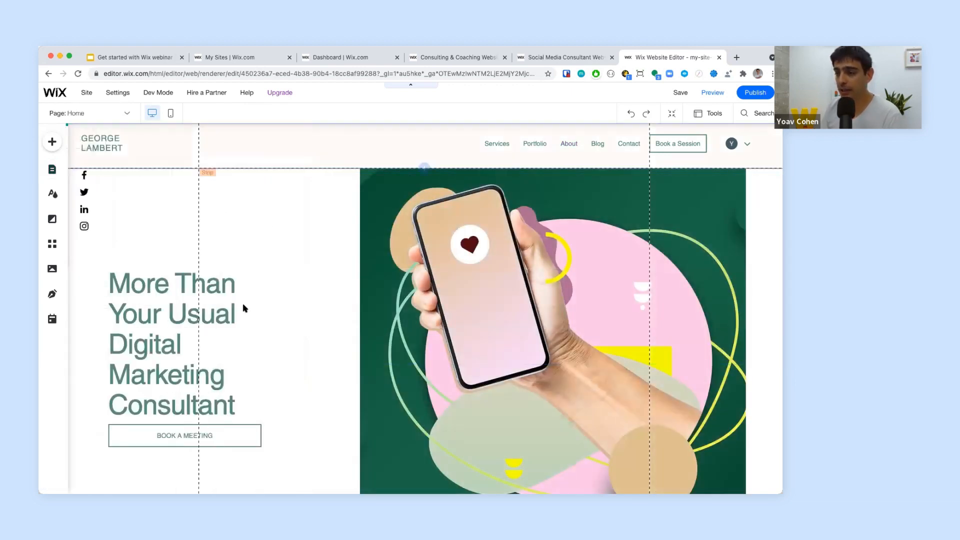
scroll(232, 368, down, 5)
scroll(232, 368, down, 10)
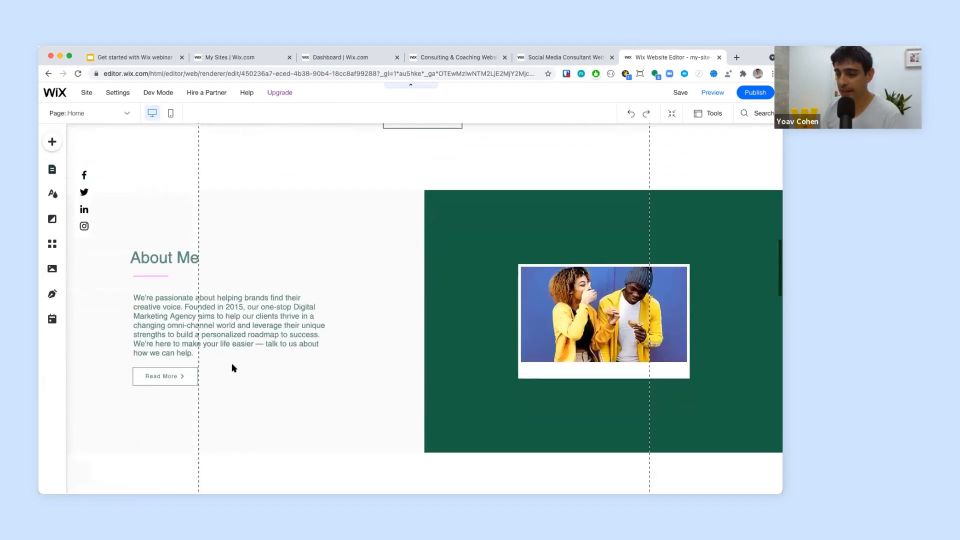
click(188, 365)
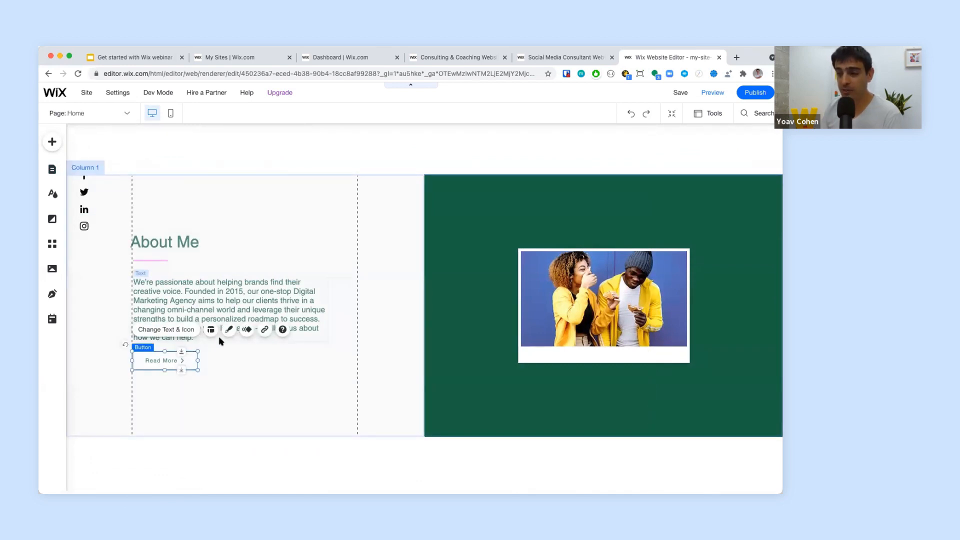
click(266, 330)
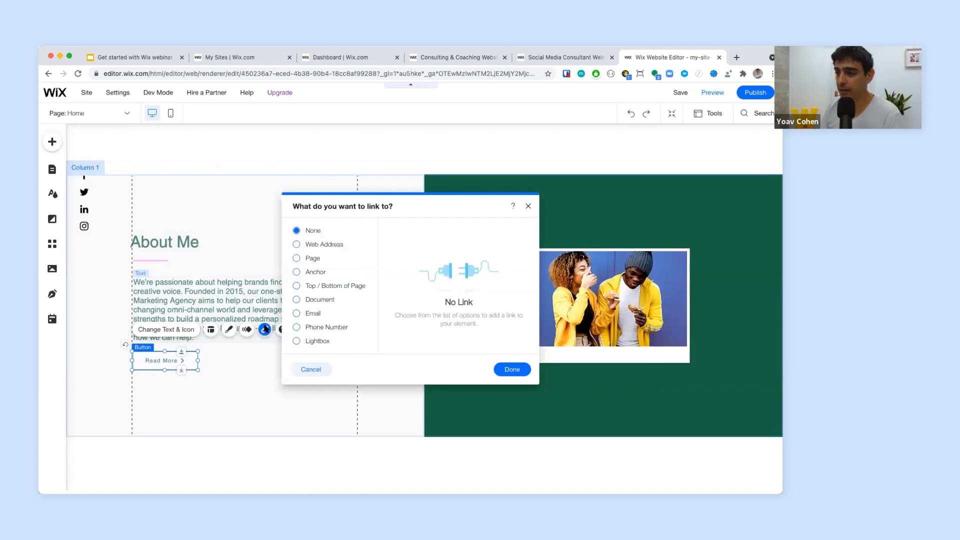
click(309, 260)
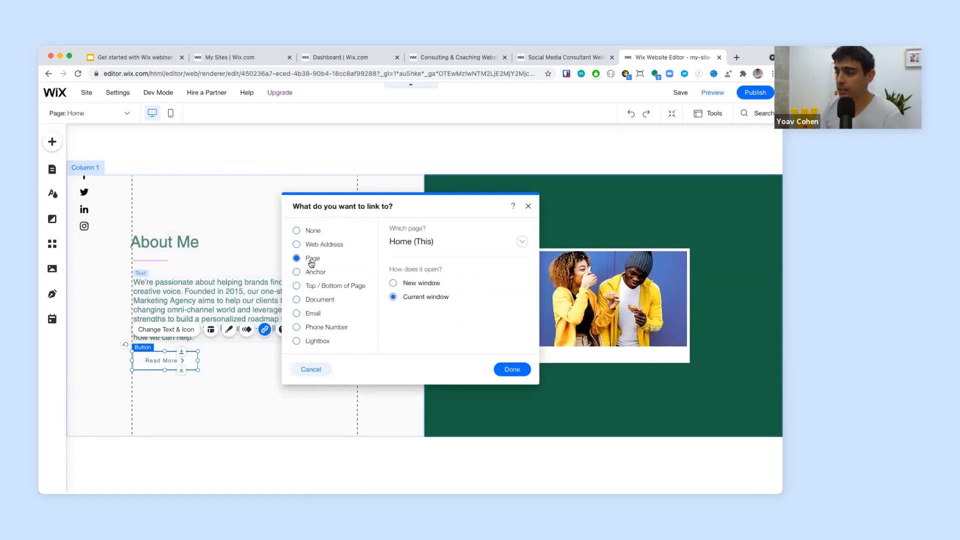
click(440, 241)
click(423, 294)
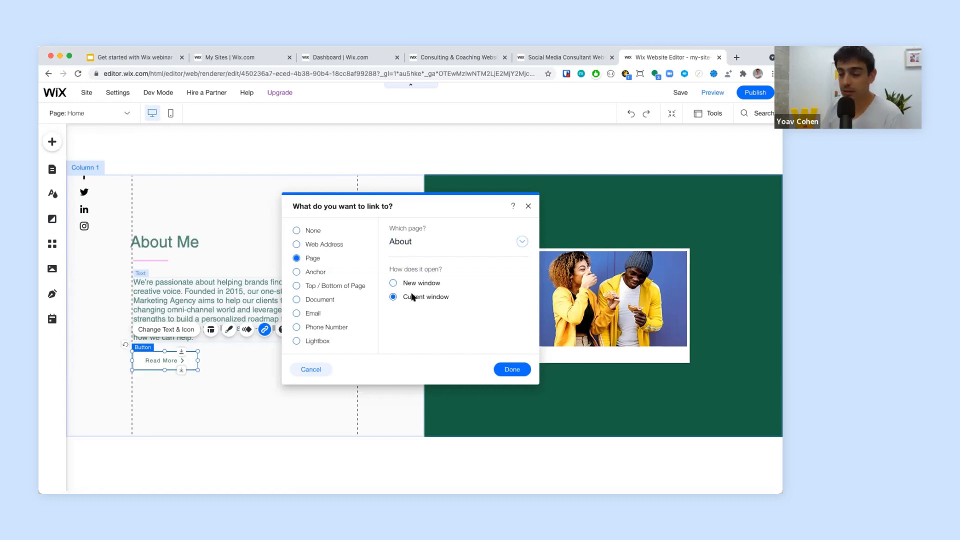
click(323, 245)
text(www)
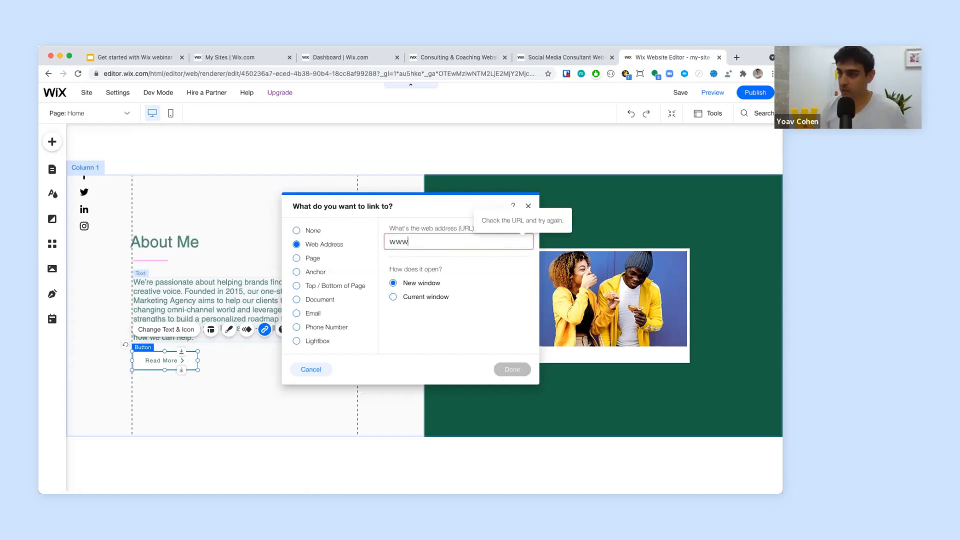
text(.wix.com)
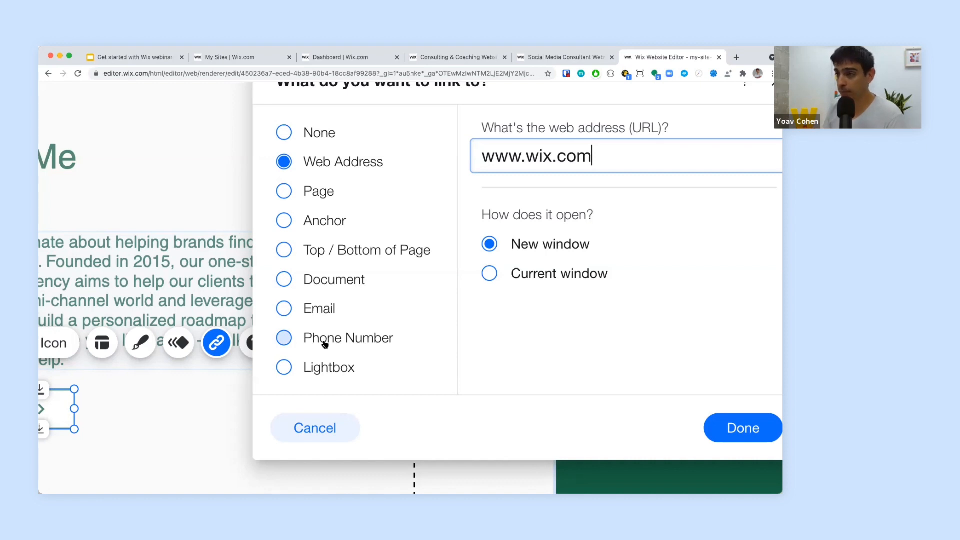
Step: Set the "Read More" button's link to the About page, opening in the current window
click(323, 191)
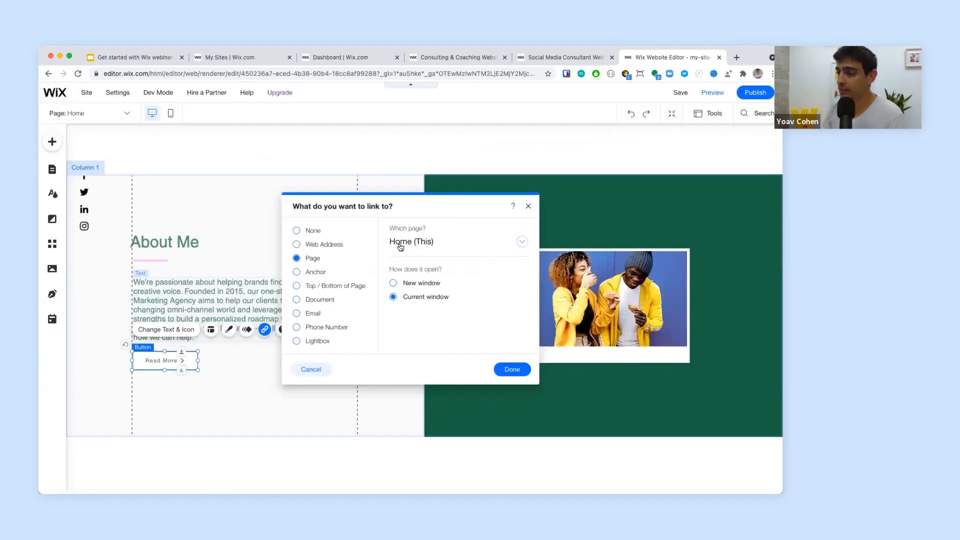
click(400, 245)
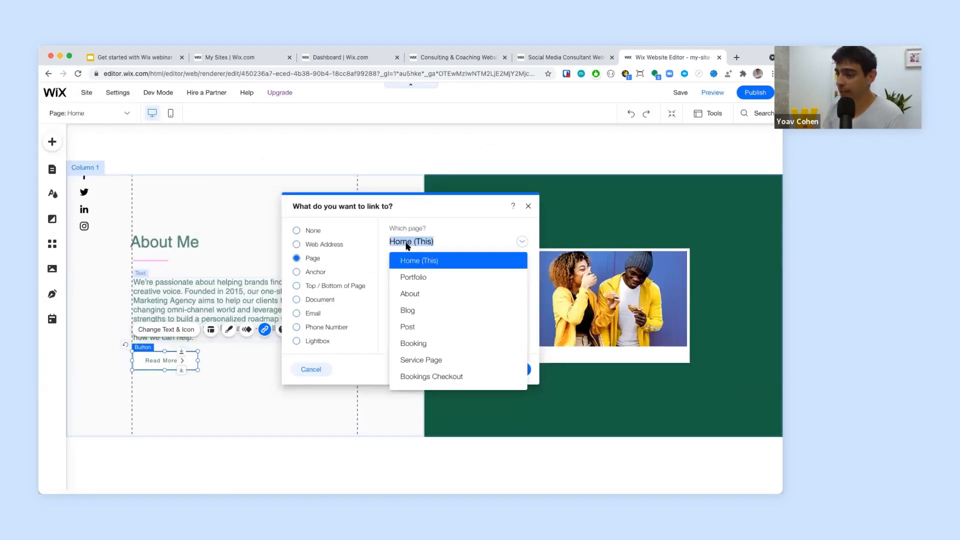
click(407, 295)
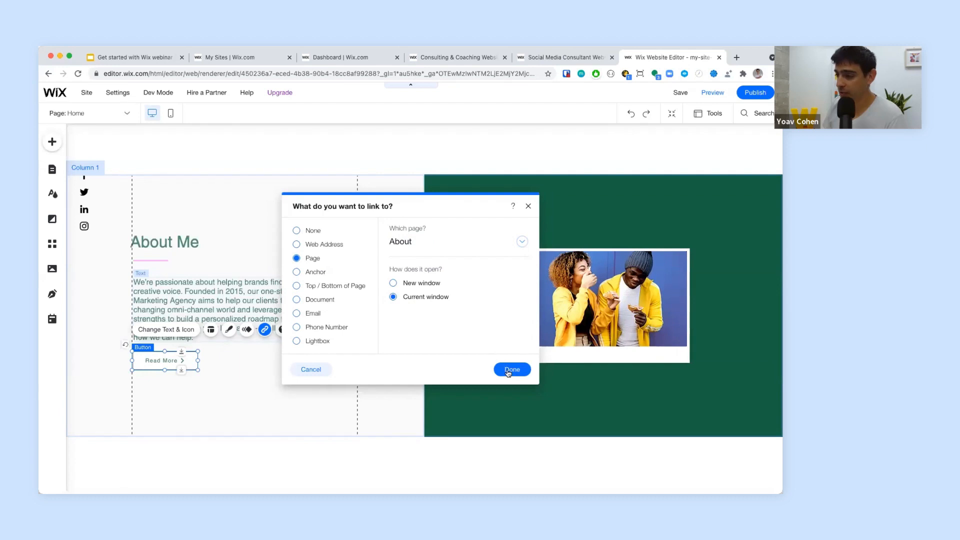
click(507, 369)
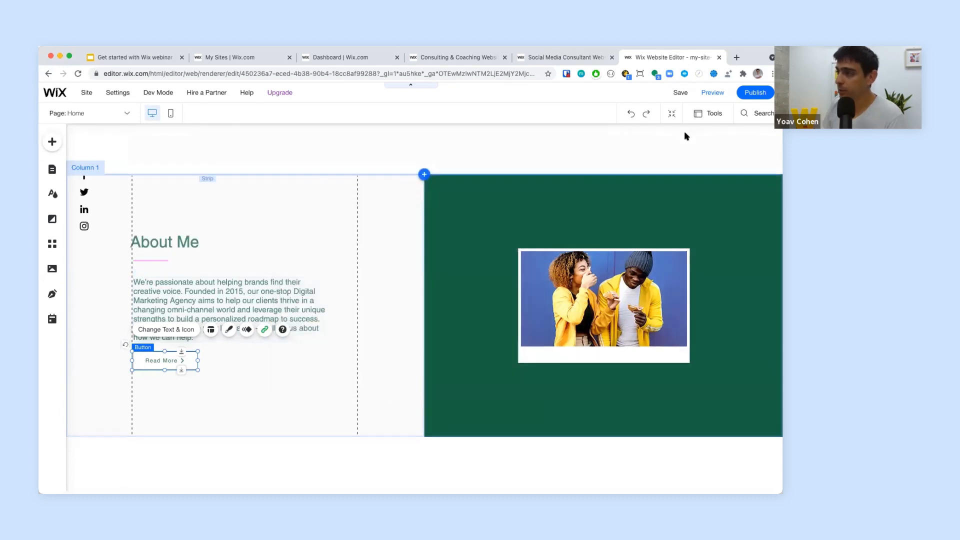
Step: Preview the site, test that the "Read More" button in the About Me strip leads to the About page, and return to editing
click(711, 96)
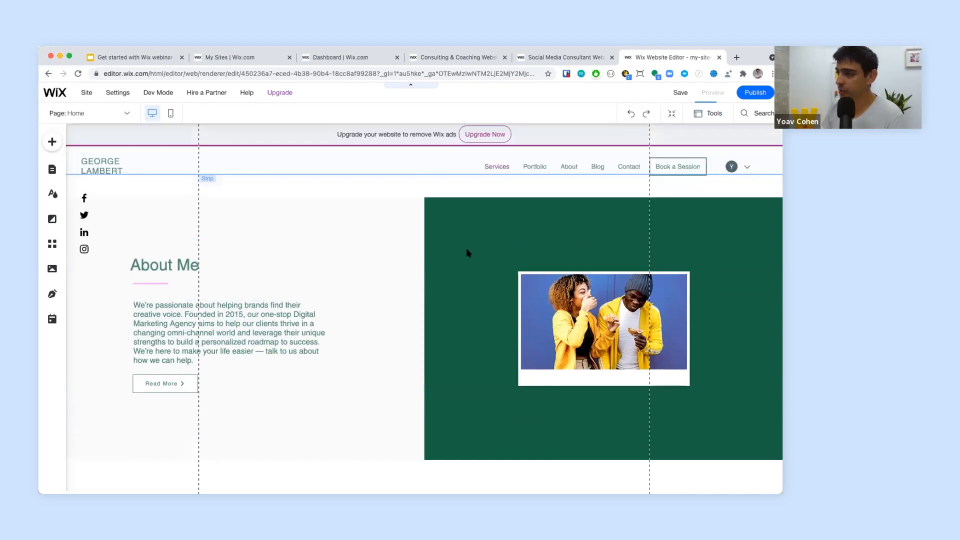
scroll(276, 279, up, 5)
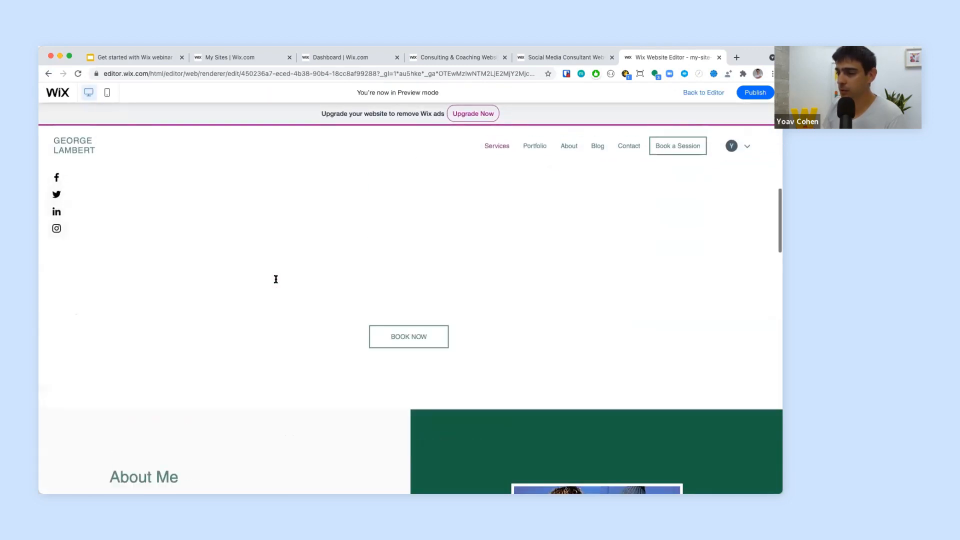
scroll(275, 279, up, 5)
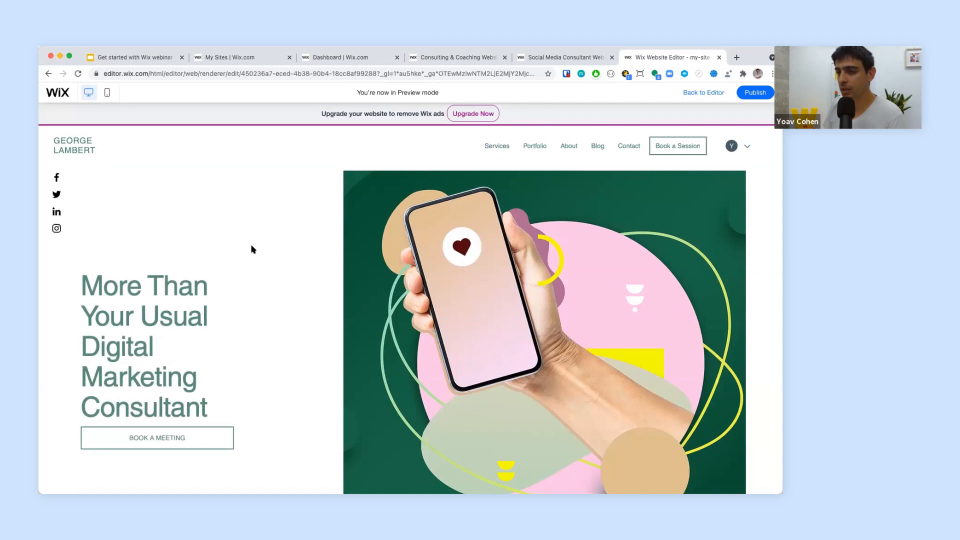
scroll(251, 249, down, 5)
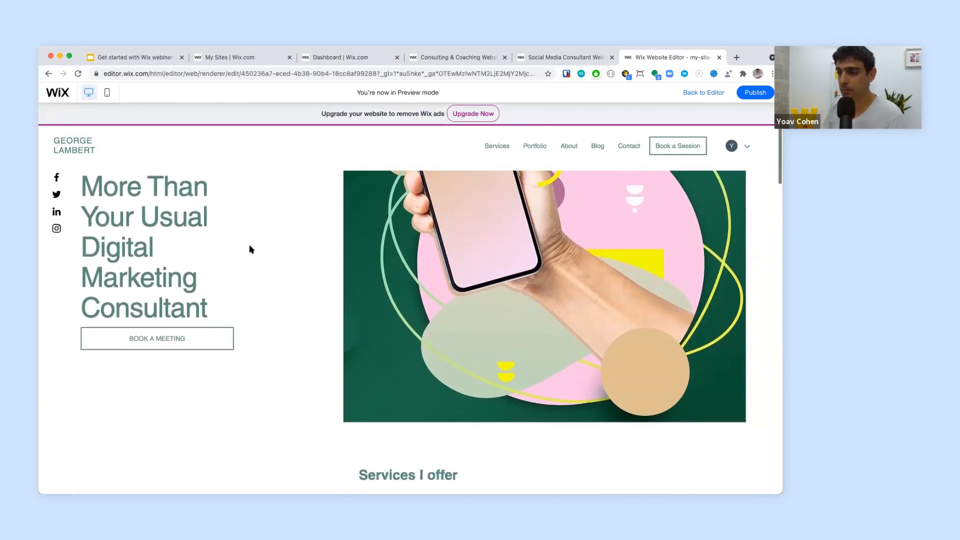
scroll(251, 249, down, 10)
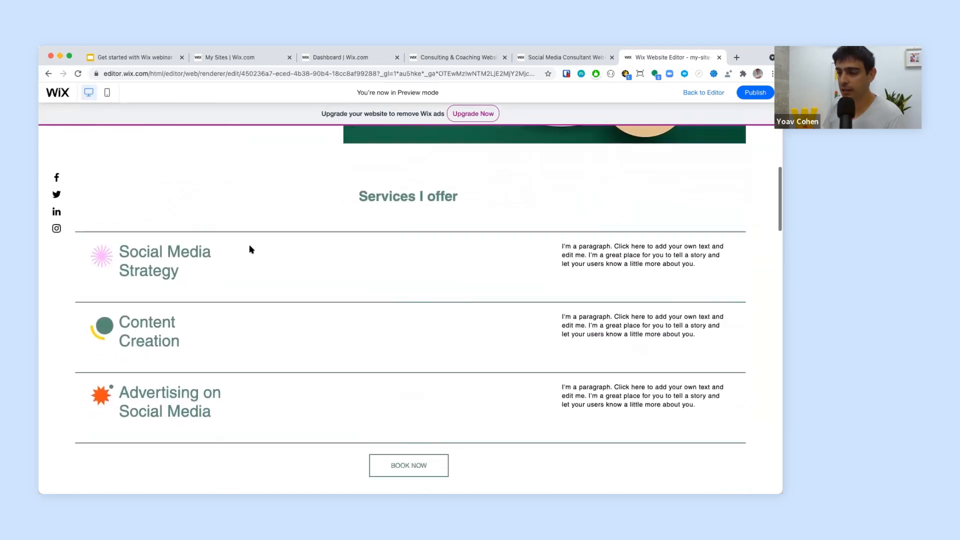
scroll(251, 249, down, 3)
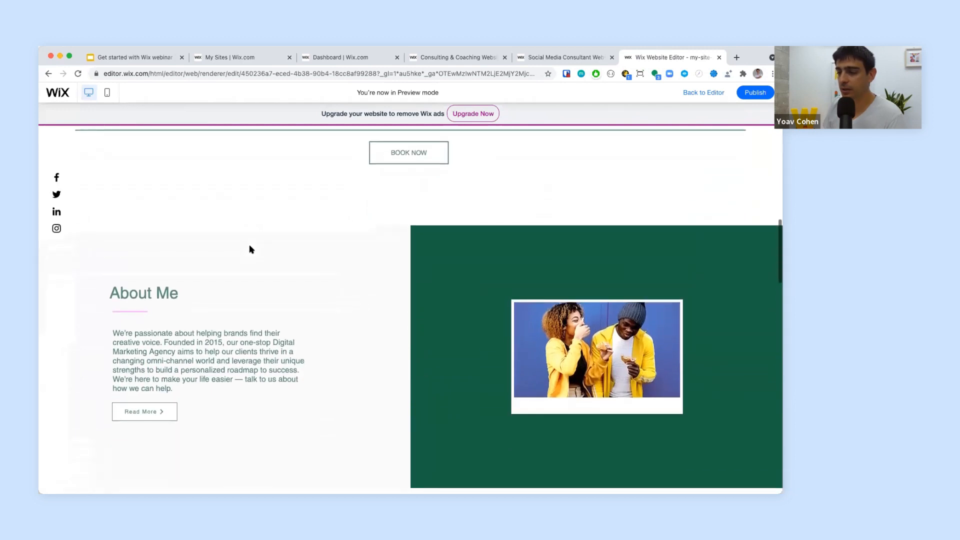
scroll(251, 249, down, 3)
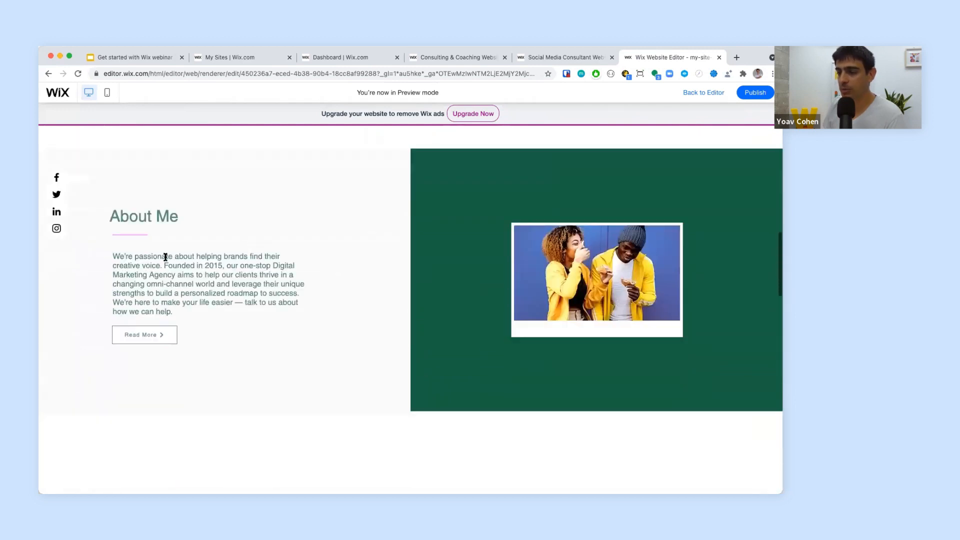
click(142, 338)
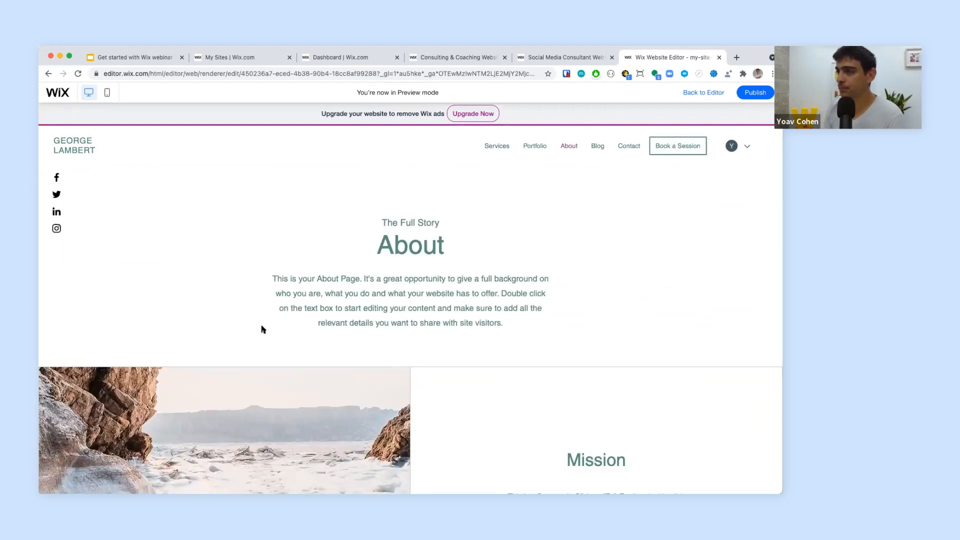
click(704, 93)
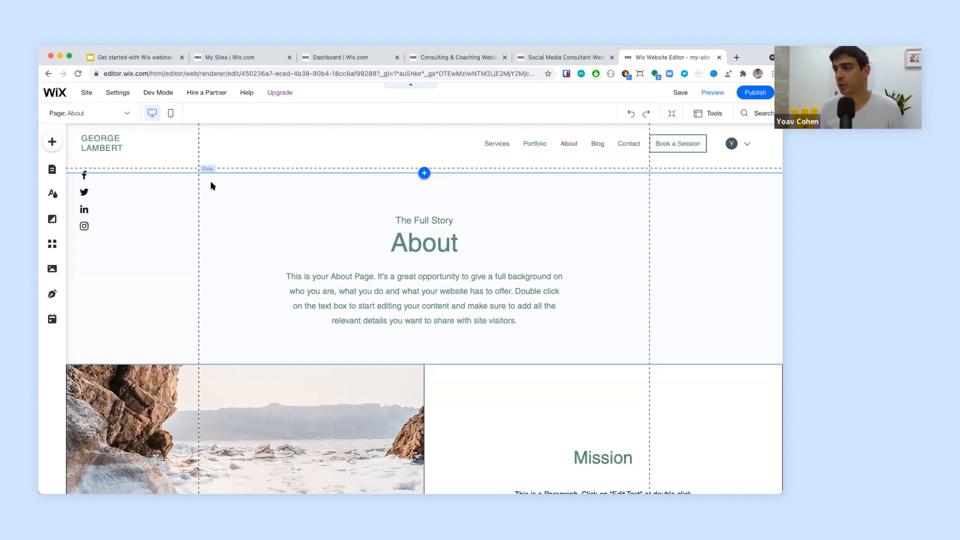
Step: Open the site's dashboard from the editor
mouse_move(114, 94)
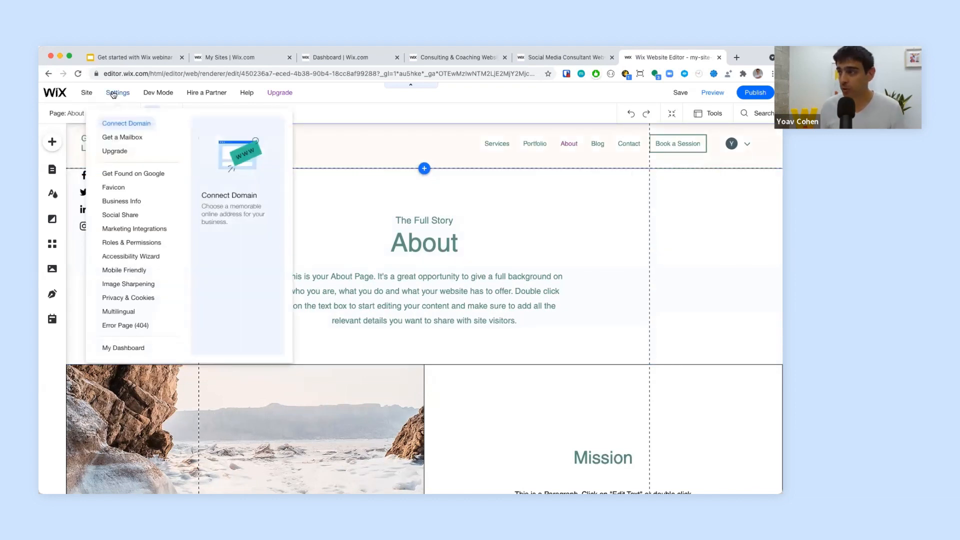
click(124, 348)
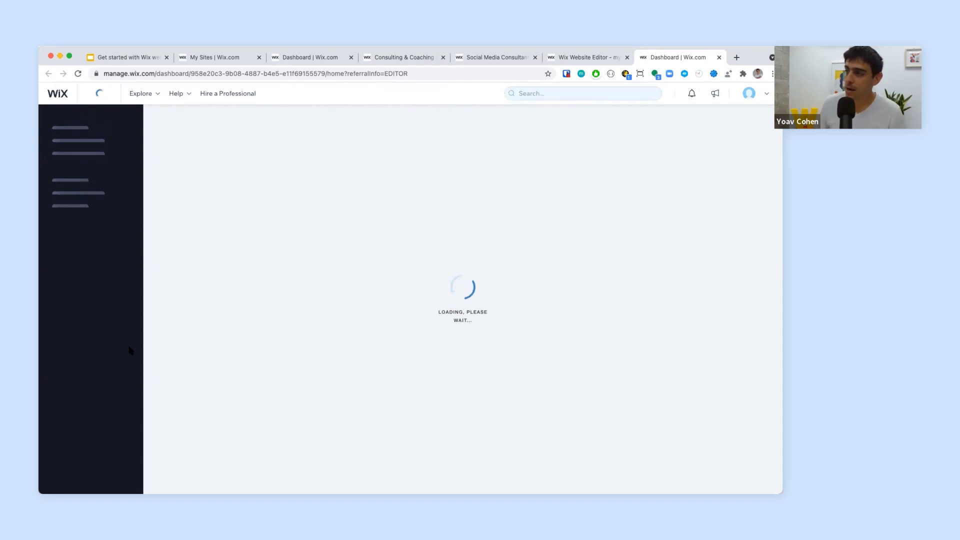
mouse_move(130, 350)
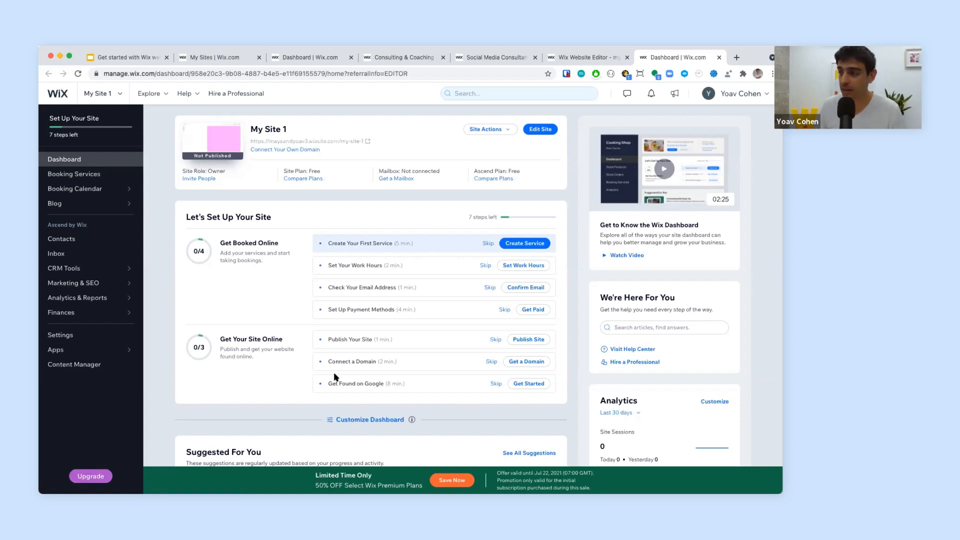
Step: Review the dashboard's setup steps, suggestions and analytics, and open the site's settings page
scroll(560, 327, down, 1)
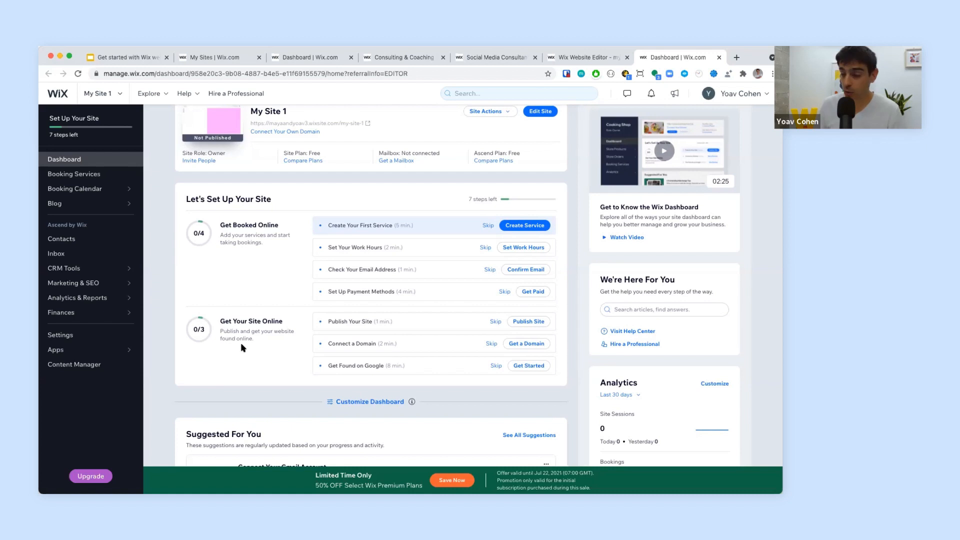
scroll(242, 347, down, 5)
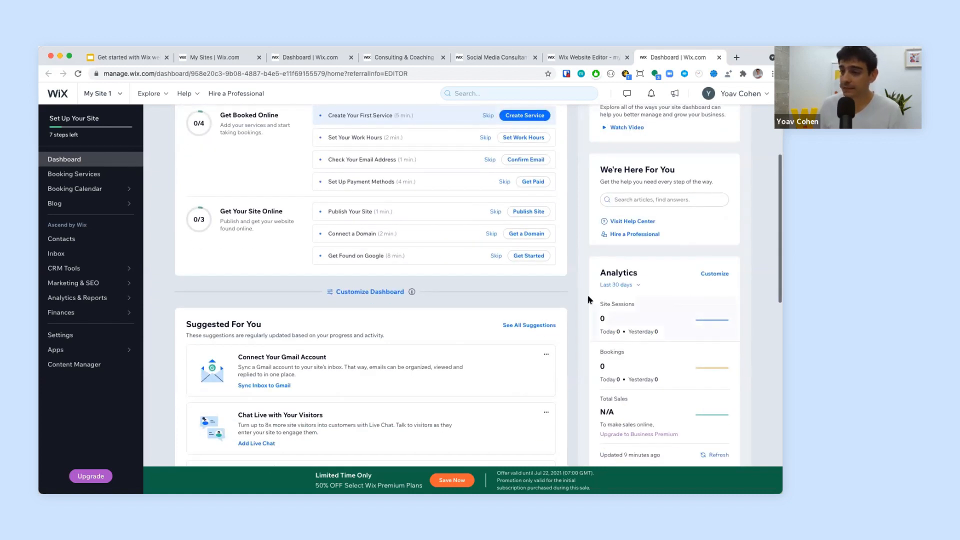
scroll(253, 340, down, 2)
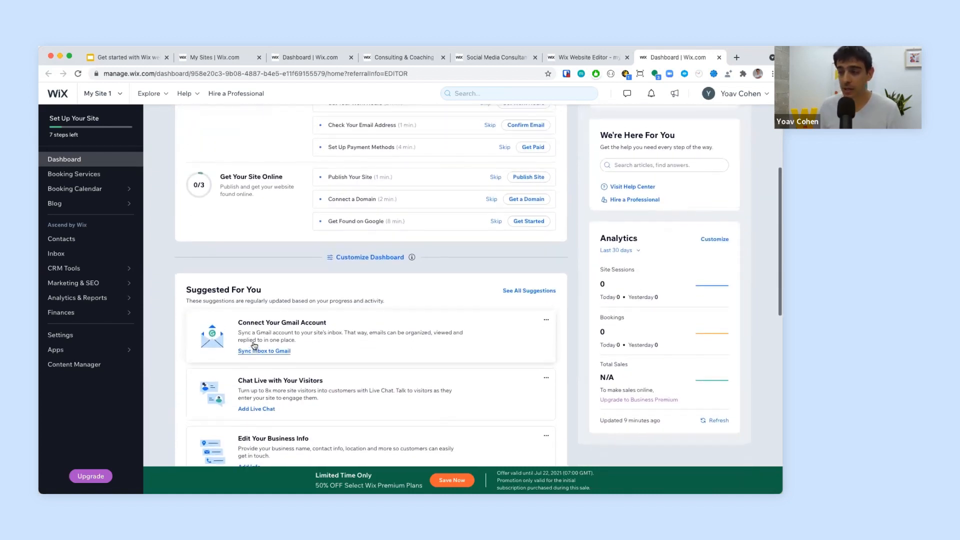
scroll(254, 345, up, 7)
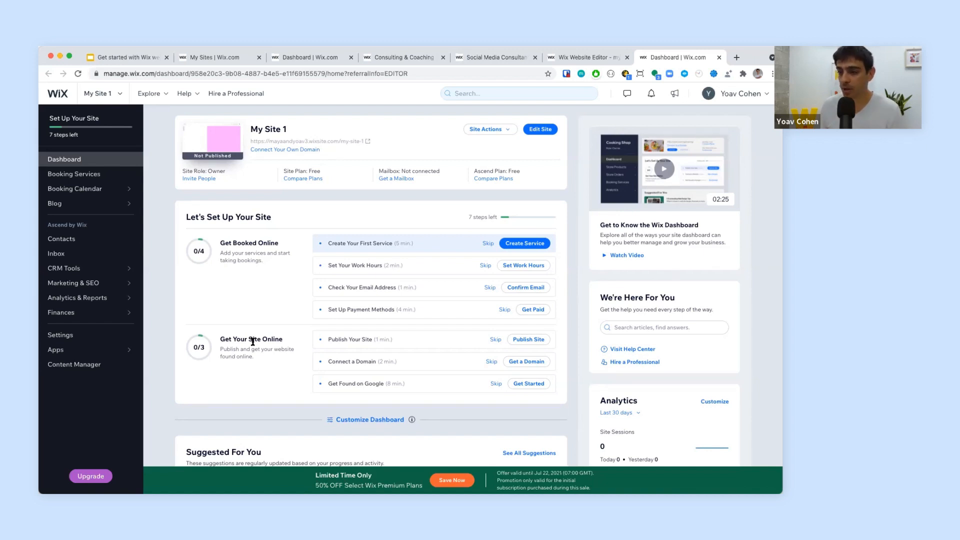
click(106, 337)
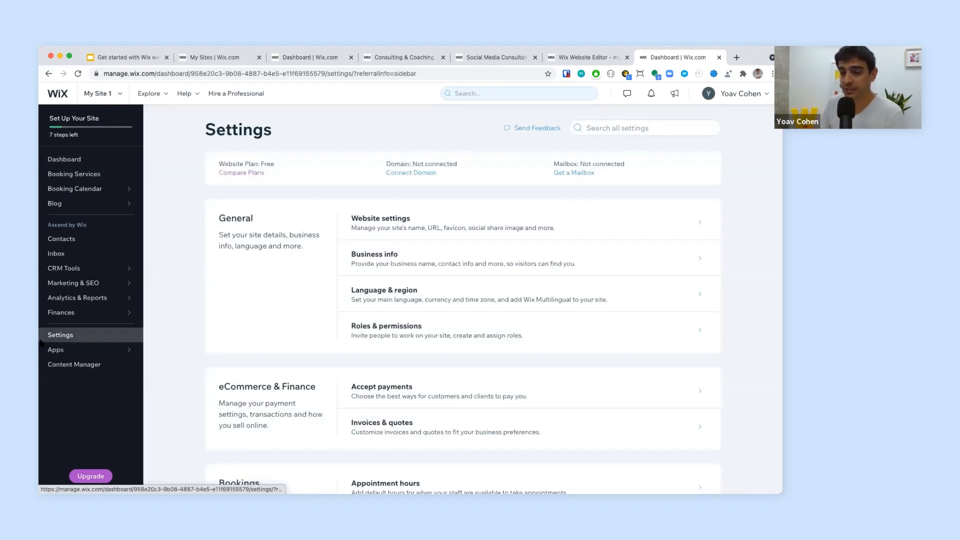